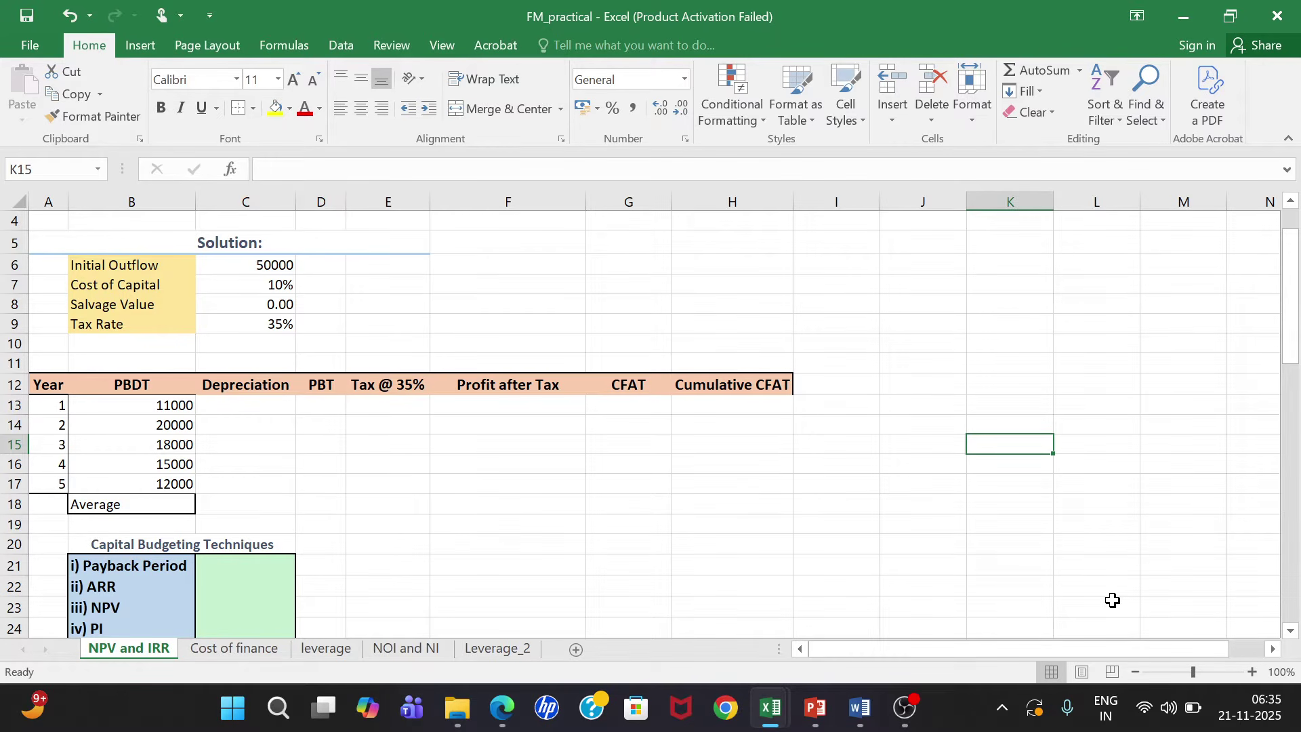
Step: Enter year 1 depreciation in C13 as outflow less salvage value divided by the tax rate cell, =(C6-C8)/C9
{"action": "scroll", "coordinate": [1112, 600], "scroll_direction": "up", "scroll_amount": 1}
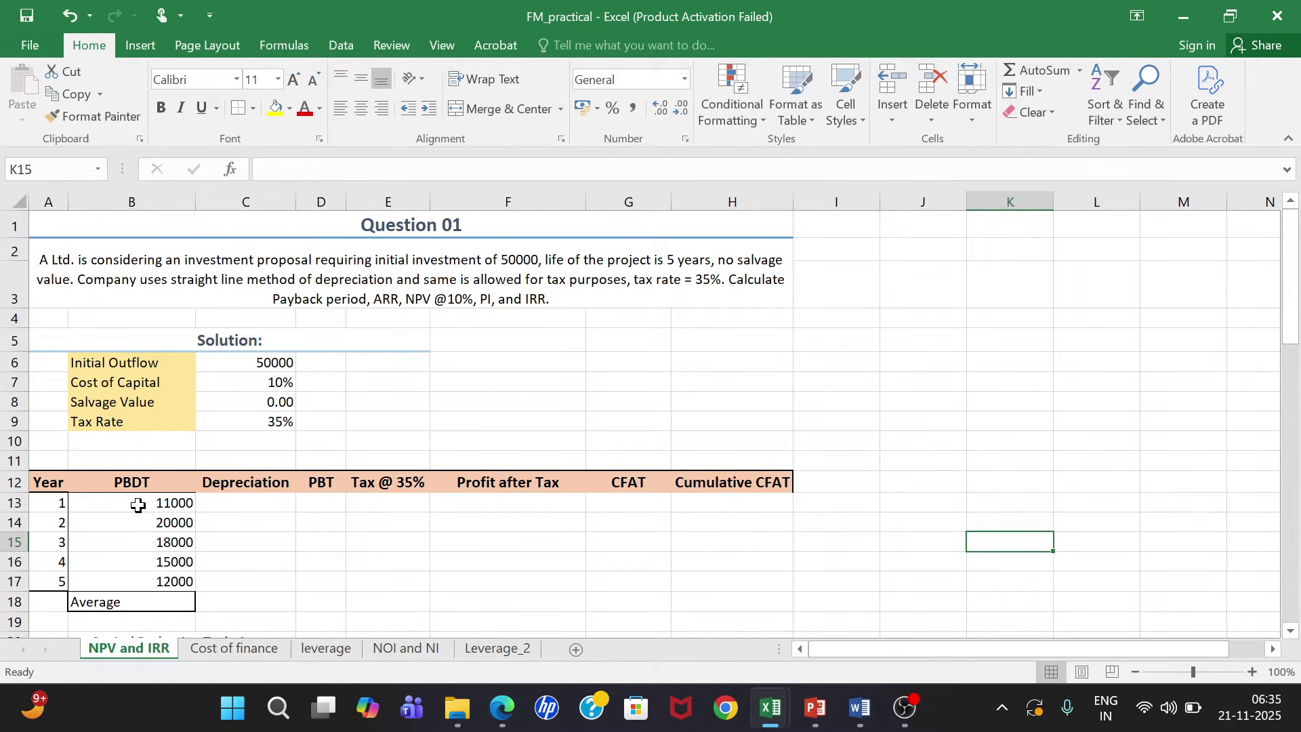
{"action": "left_click_drag", "start_coordinate": [139, 504], "coordinate": [143, 582]}
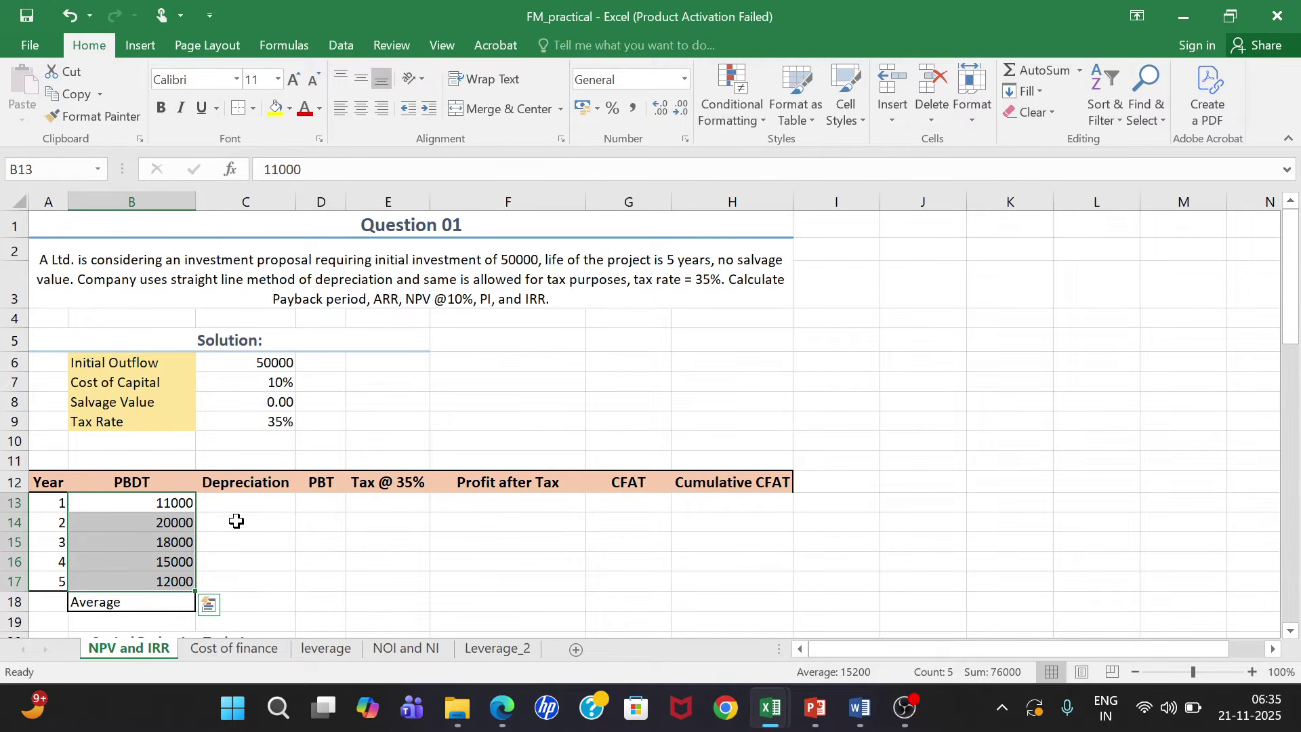
{"action": "left_click", "coordinate": [265, 500]}
{"action": "type", "text": "="}
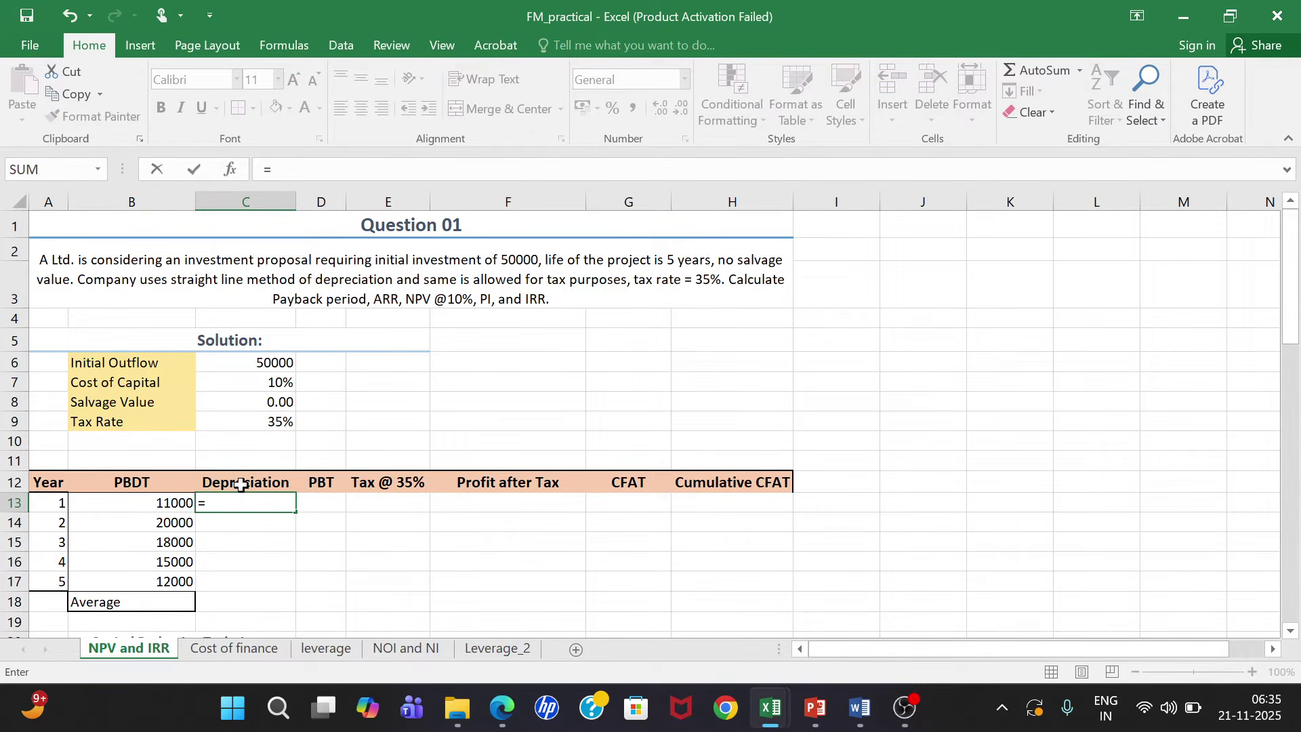
{"action": "left_click", "coordinate": [278, 364]}
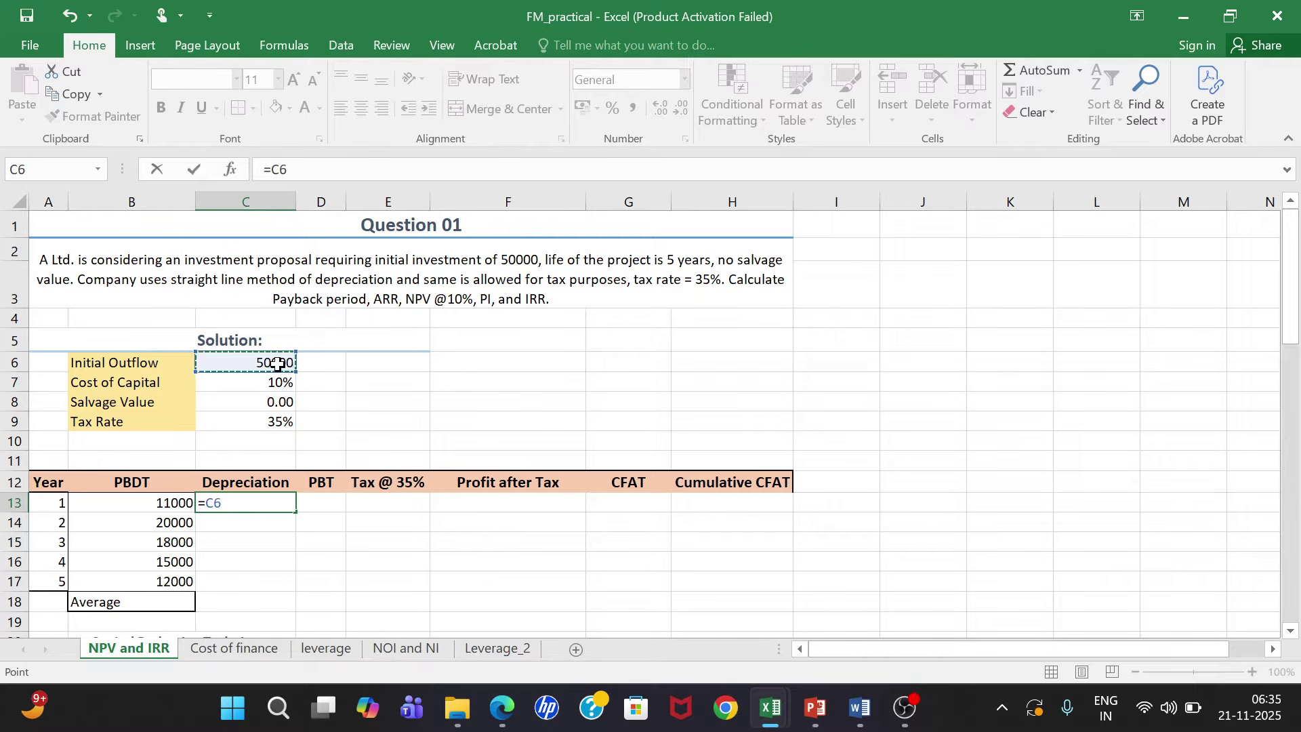
{"action": "type", "text": "-"}
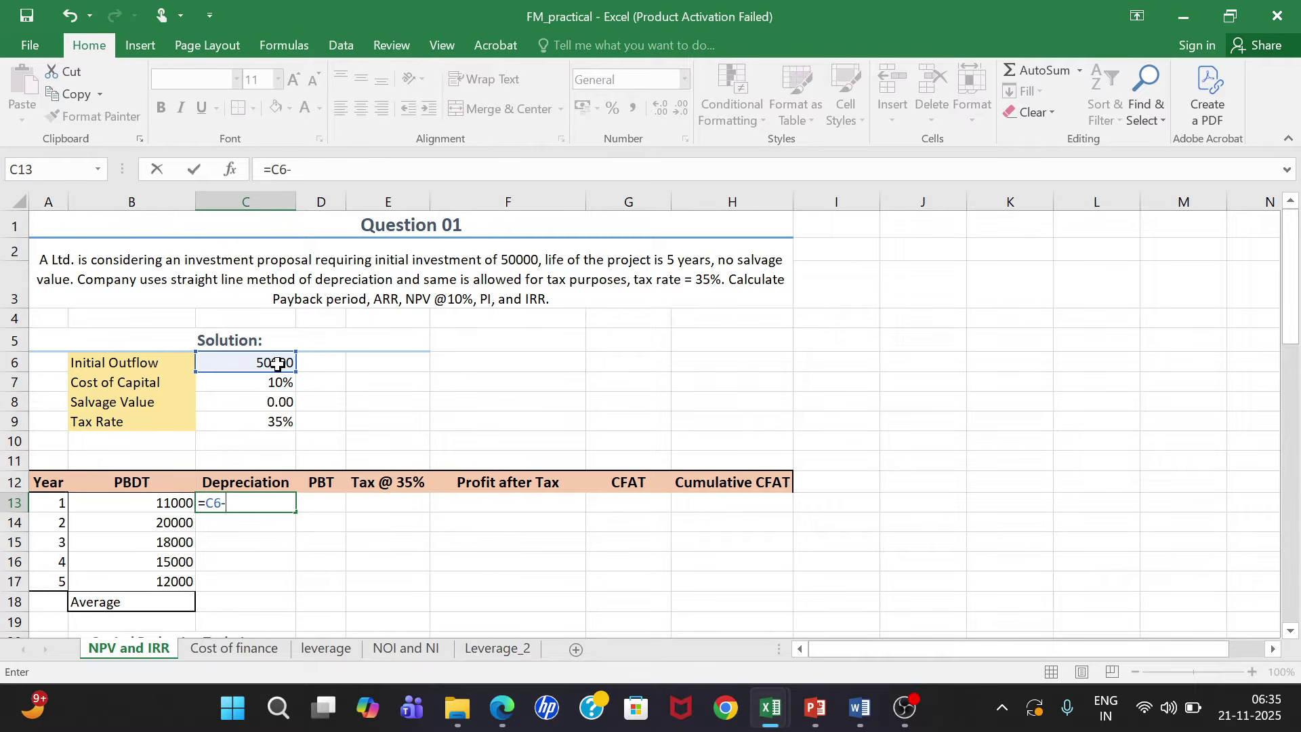
{"action": "left_click", "coordinate": [281, 400]}
{"action": "type", "text": ")"}
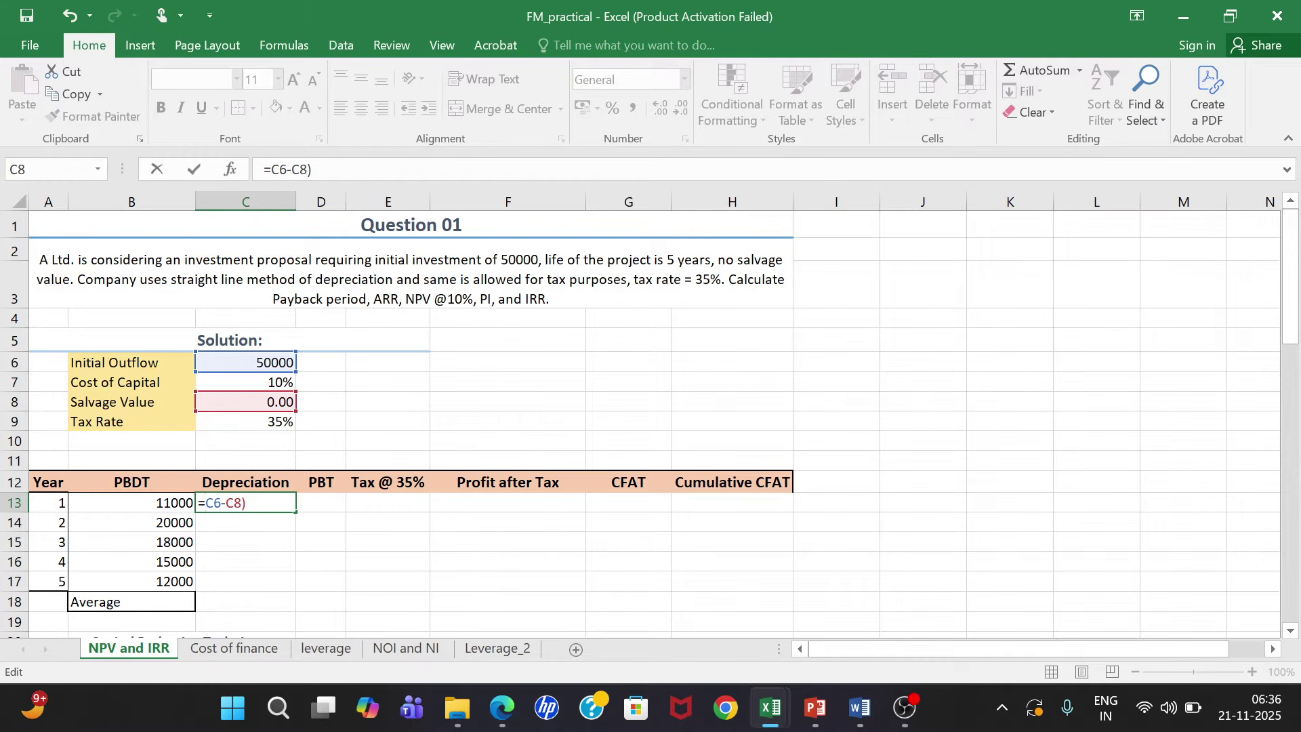
{"action": "type", "text": "("}
{"action": "left_click", "coordinate": [284, 421]}
{"action": "key", "text": "Return"}
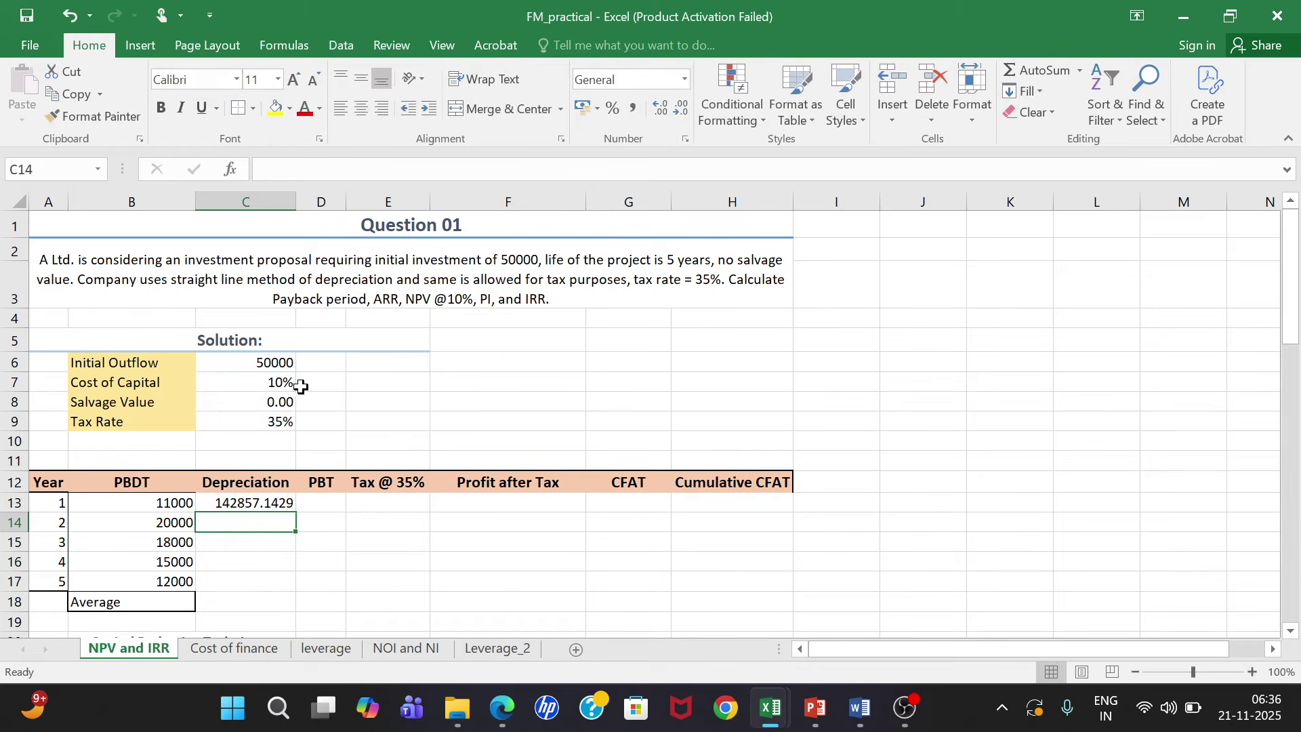
Step: Correct the year 1 depreciation formula to divide by the project life of 5, =(C6-C8)/5
{"action": "left_click", "coordinate": [281, 503]}
{"action": "key", "text": "F2"}
{"action": "key", "text": "BackSpace"}
{"action": "key", "text": "BackSpace"}
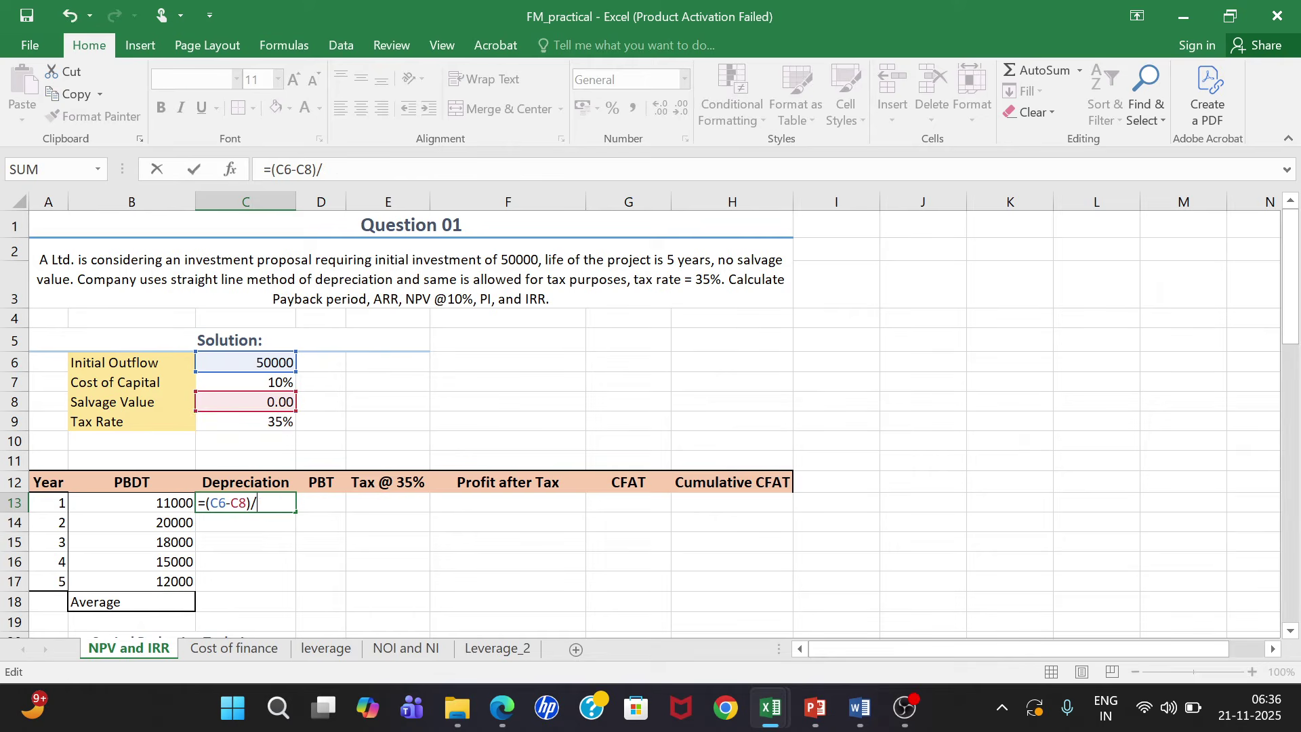
{"action": "type", "text": "5"}
{"action": "key", "text": "Return"}
Step: Make the outflow and salvage references in C13 absolute so the formula reads =($C$6-$C$8)/5
{"action": "left_click", "coordinate": [276, 502]}
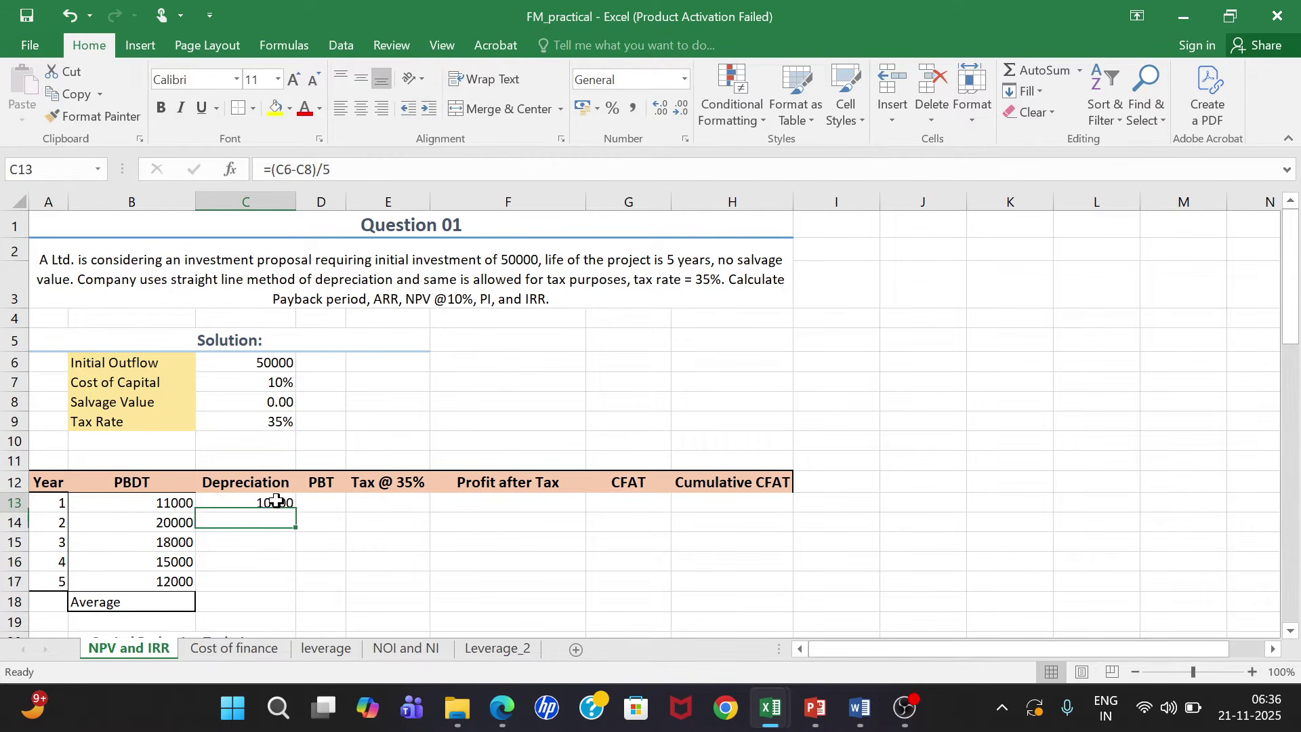
{"action": "key", "text": "F2"}
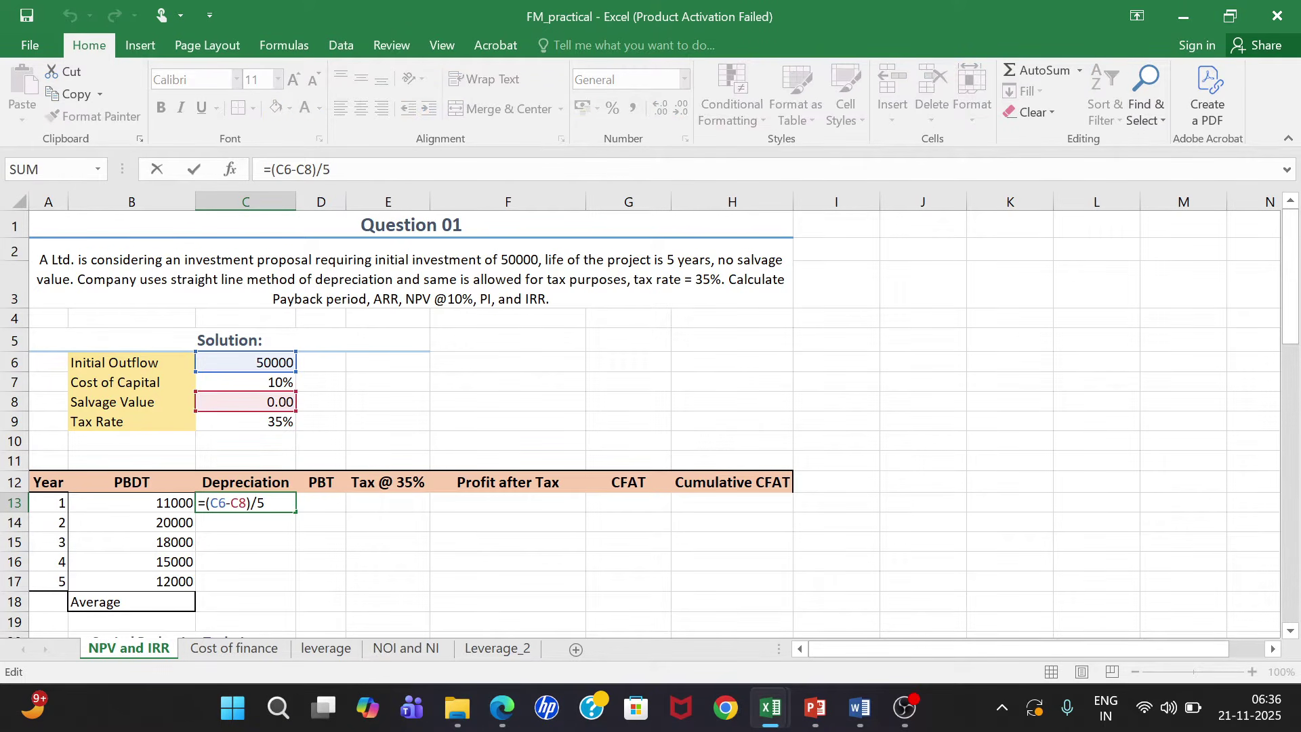
{"action": "left_click", "coordinate": [210, 503]}
{"action": "type", "text": "$C"}
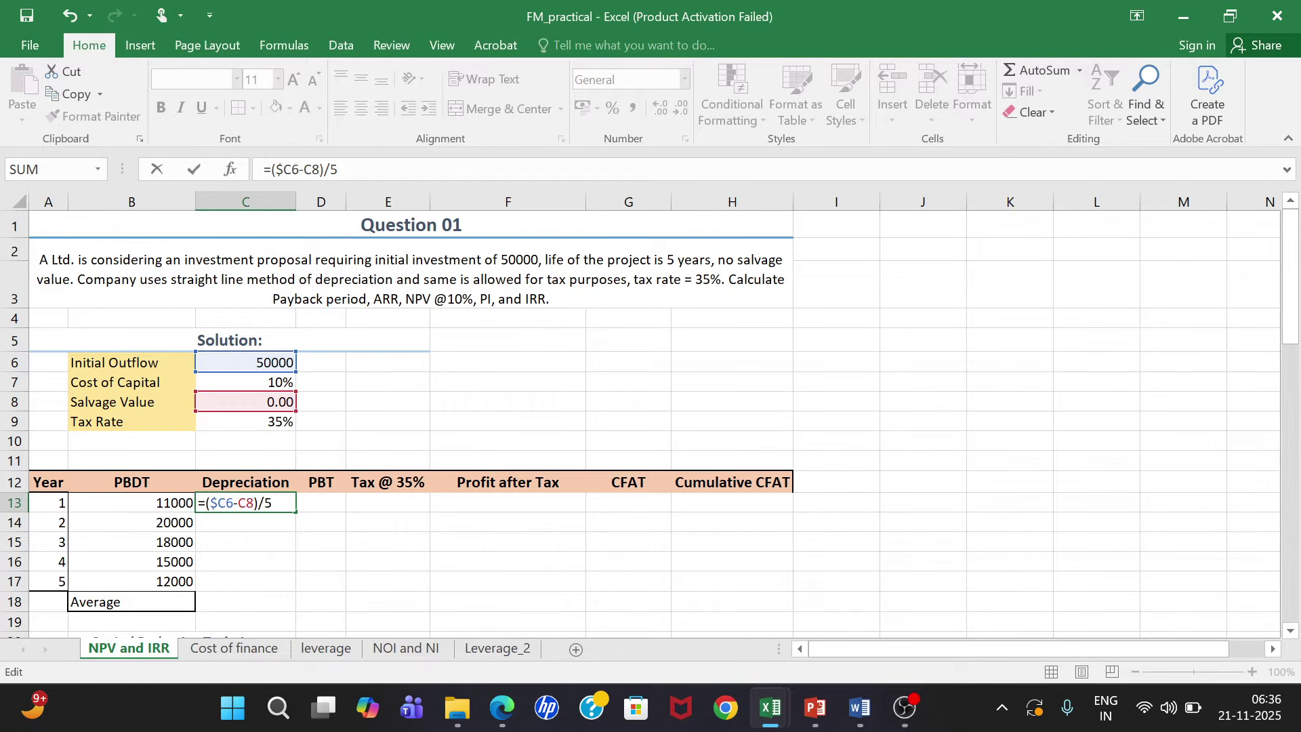
{"action": "type", "text": "$6-"}
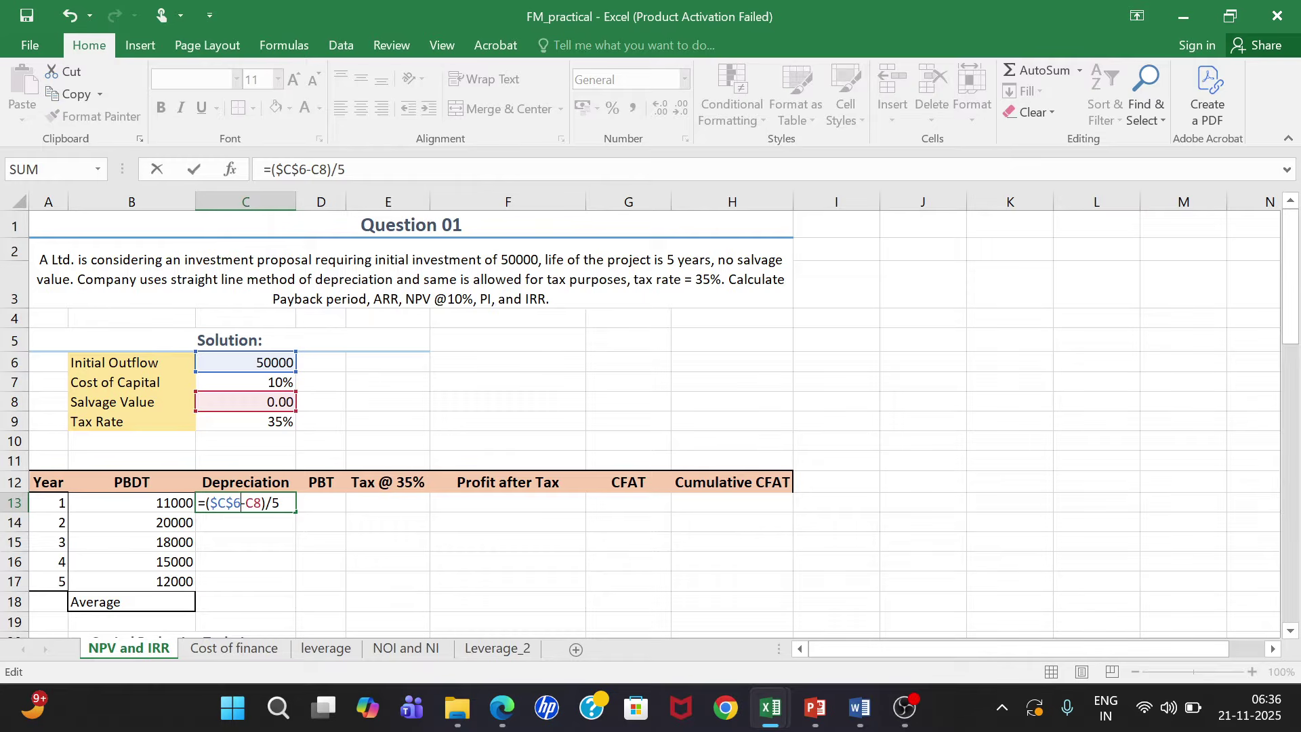
{"action": "type", "text": "$C$"}
{"action": "key", "text": "Return"}
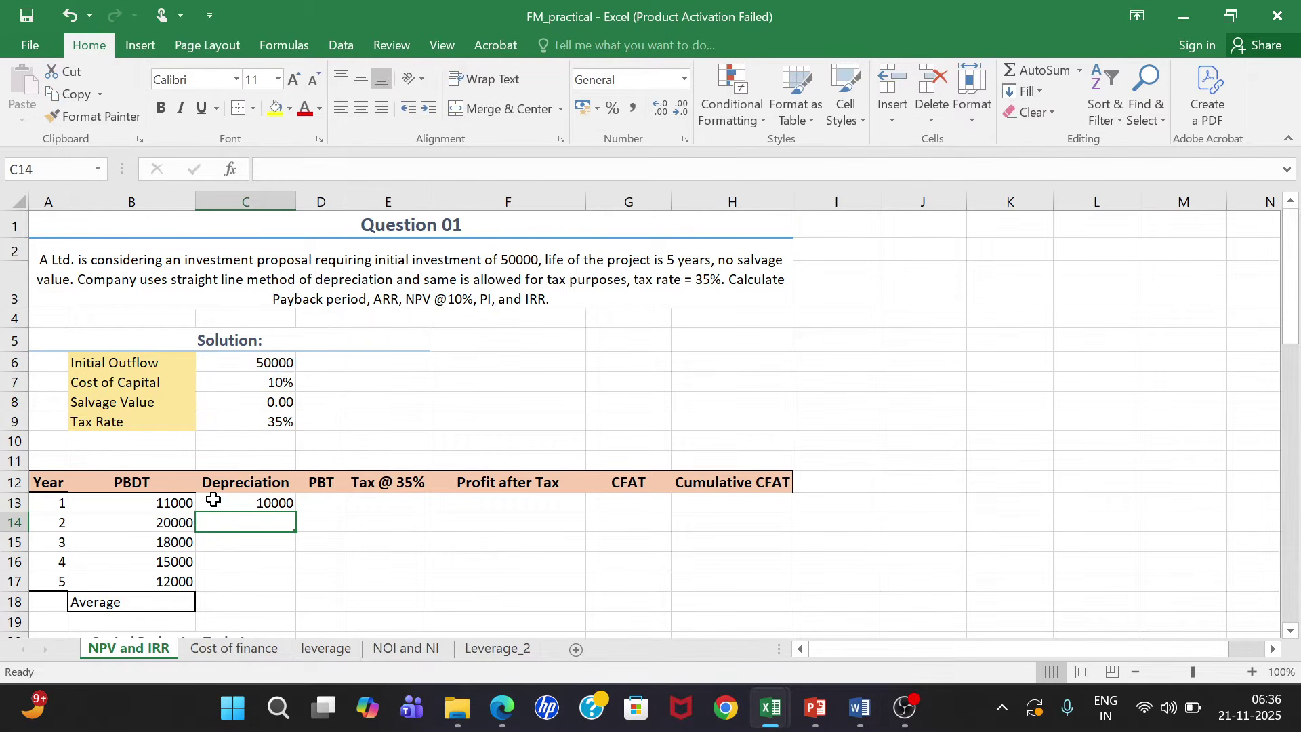
Step: Copy the year 1 depreciation formula down to years 2 through 5 in C14:C17
{"action": "left_click", "coordinate": [213, 500]}
{"action": "key", "text": "ctrl+c"}
{"action": "key", "text": "shift+Down"}
{"action": "key", "text": "shift+Down"}
{"action": "key", "text": "shift+Down"}
{"action": "key", "text": "shift+Down"}
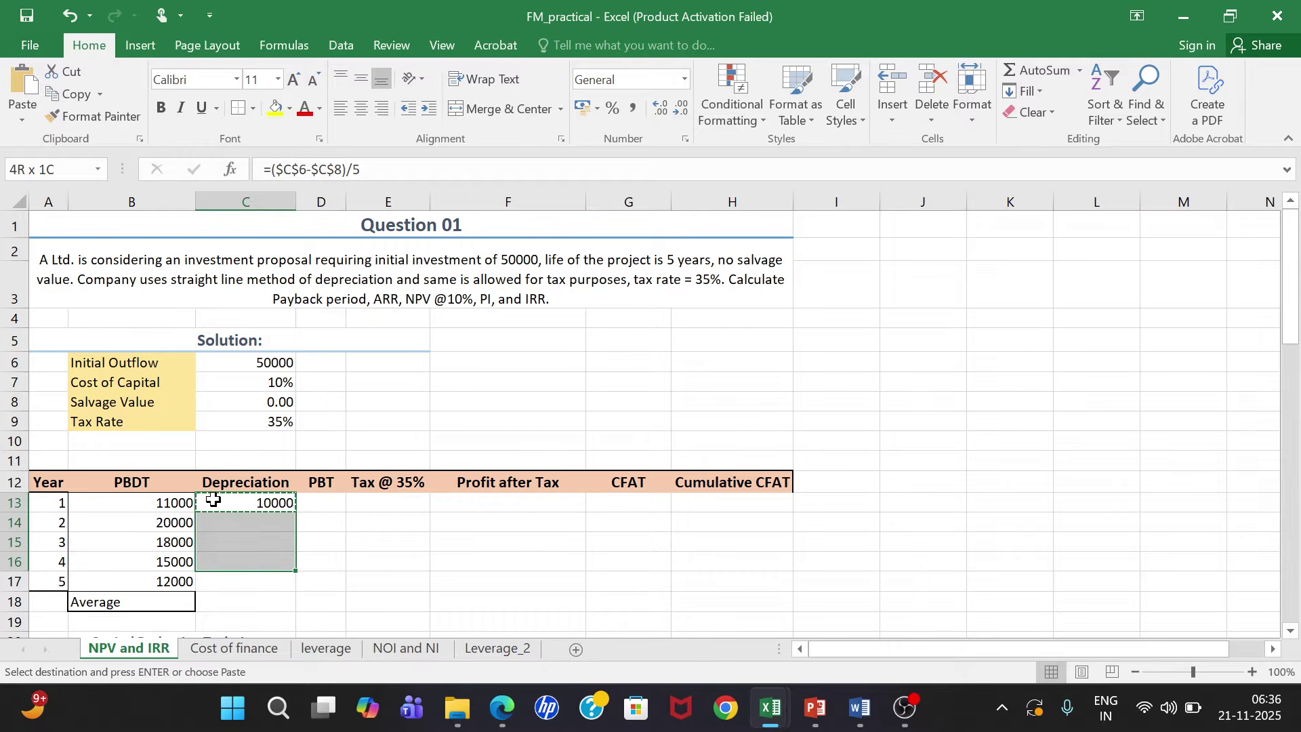
{"action": "key", "text": "ctrl+v"}
Step: Calculate year 1 PBT in D13 as PBDT minus depreciation with =B13-C13
{"action": "left_click", "coordinate": [324, 499]}
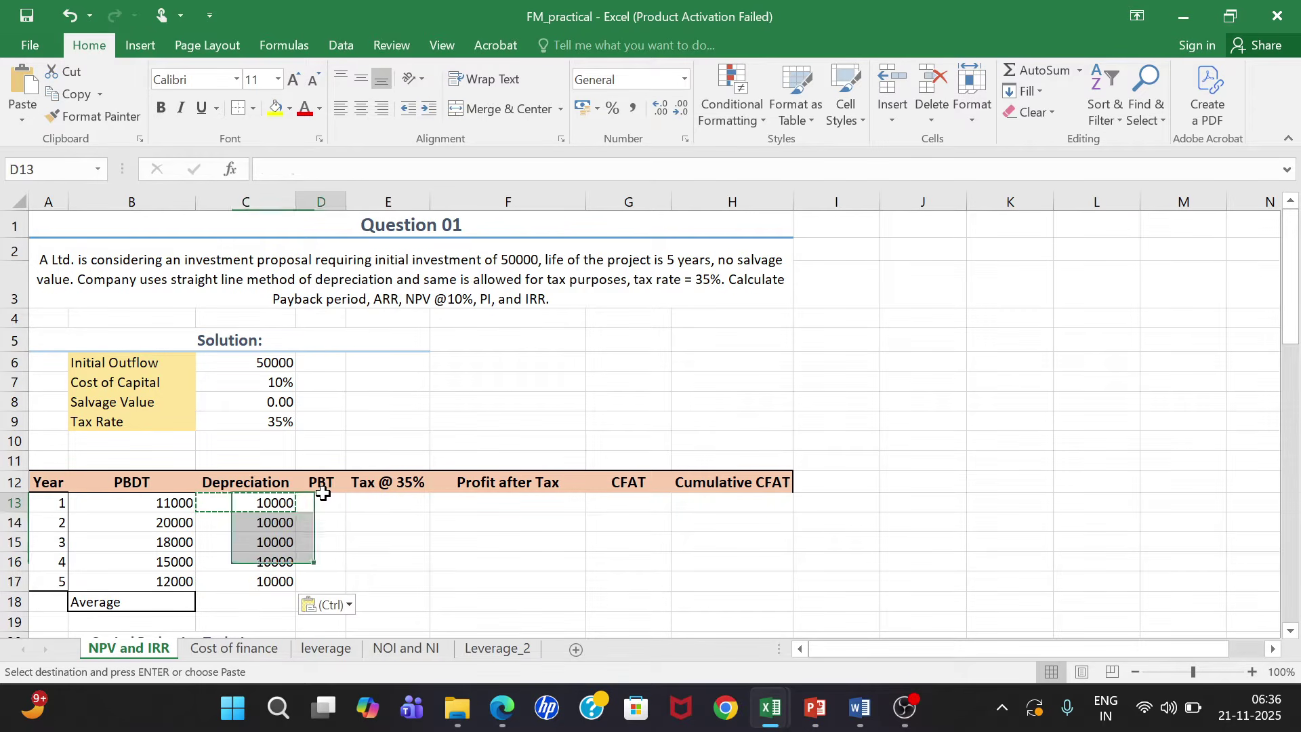
{"action": "type", "text": "="}
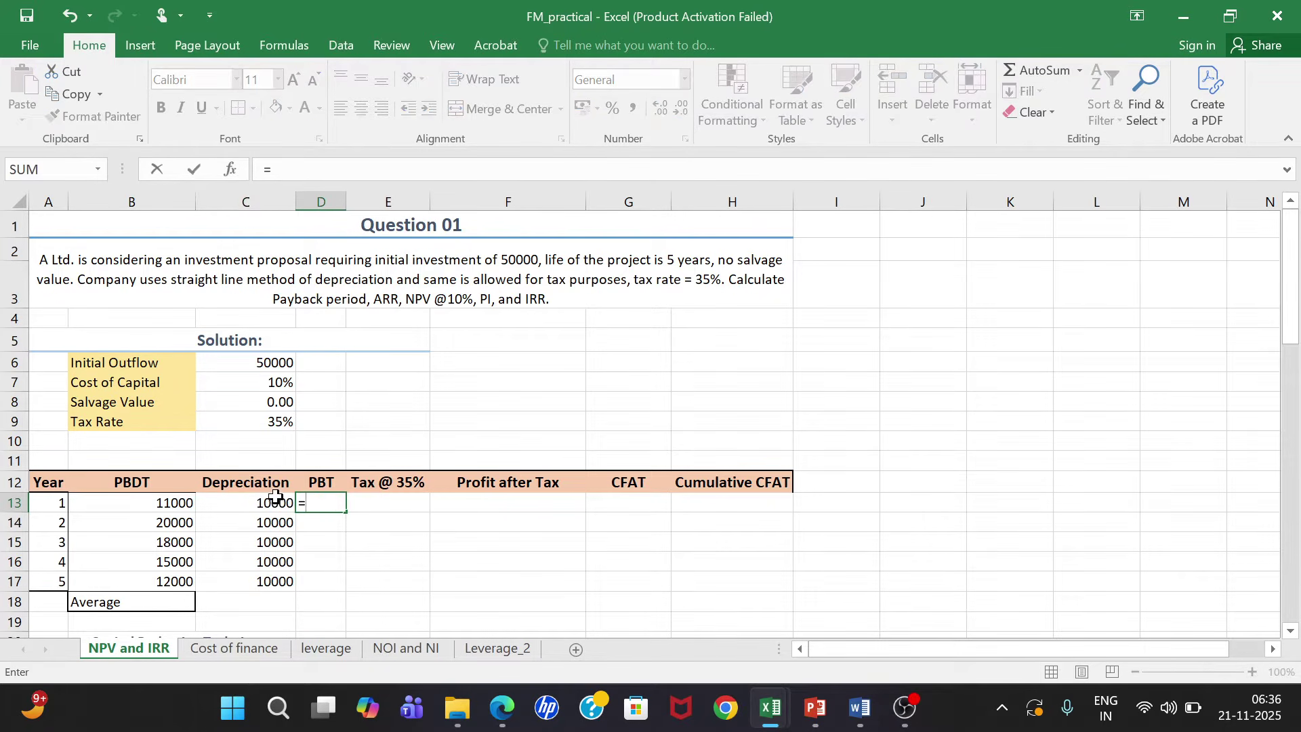
{"action": "left_click", "coordinate": [160, 500]}
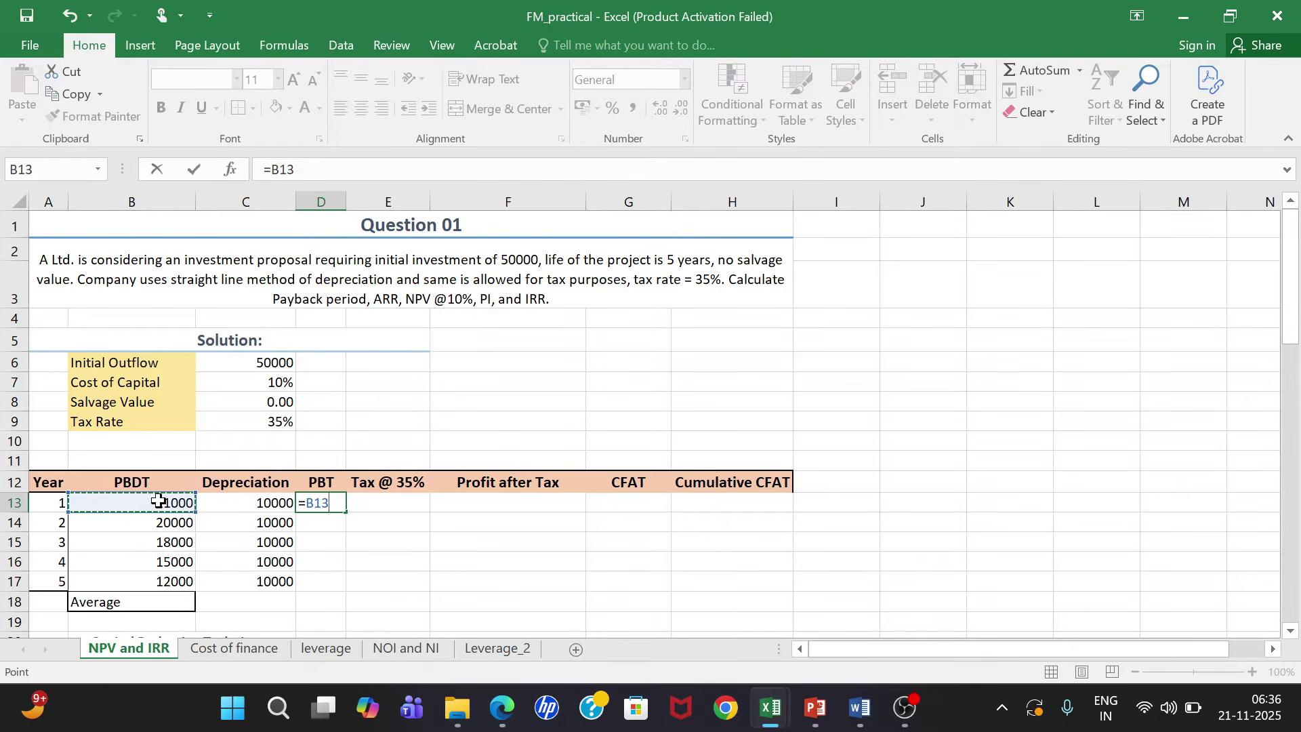
{"action": "type", "text": "-"}
{"action": "left_click", "coordinate": [238, 503]}
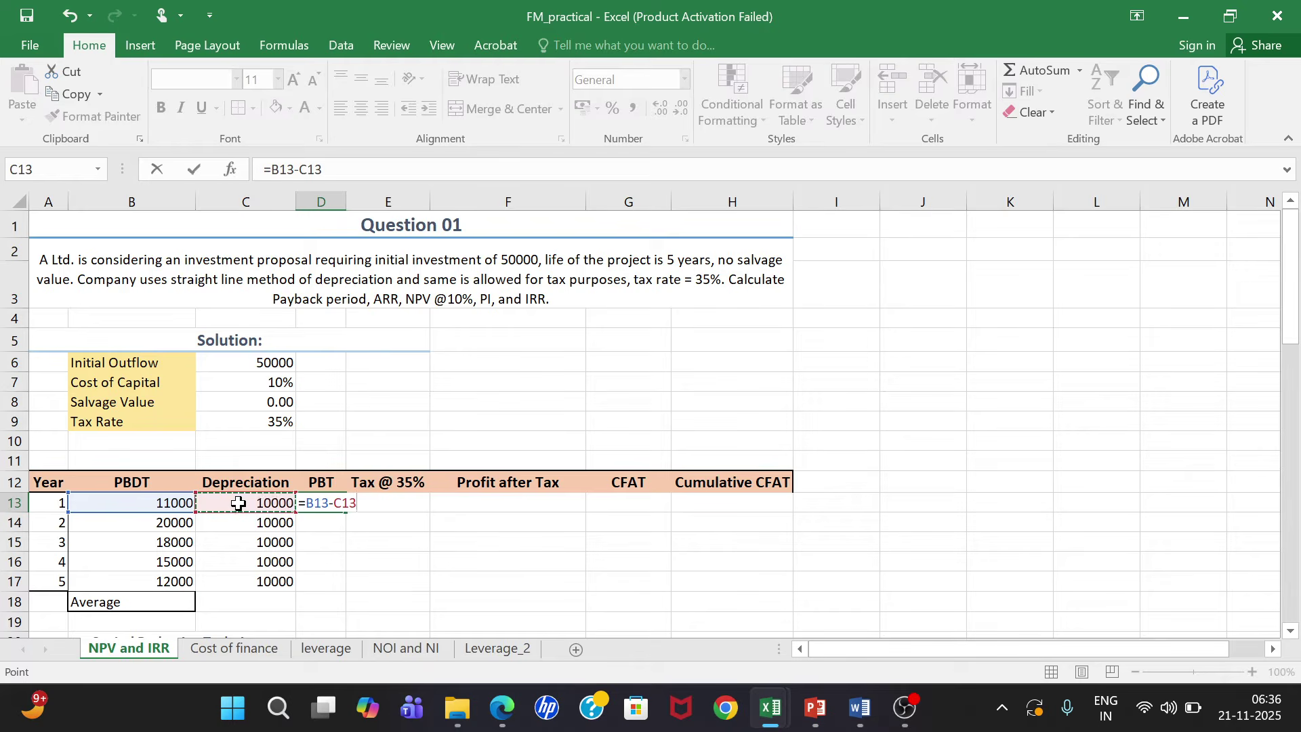
{"action": "type", "text": "-"}
{"action": "key", "text": "Return"}
Step: Copy the year 1 PBT formula down to years 2 through 5, filling the column to D17
{"action": "key", "text": "Up"}
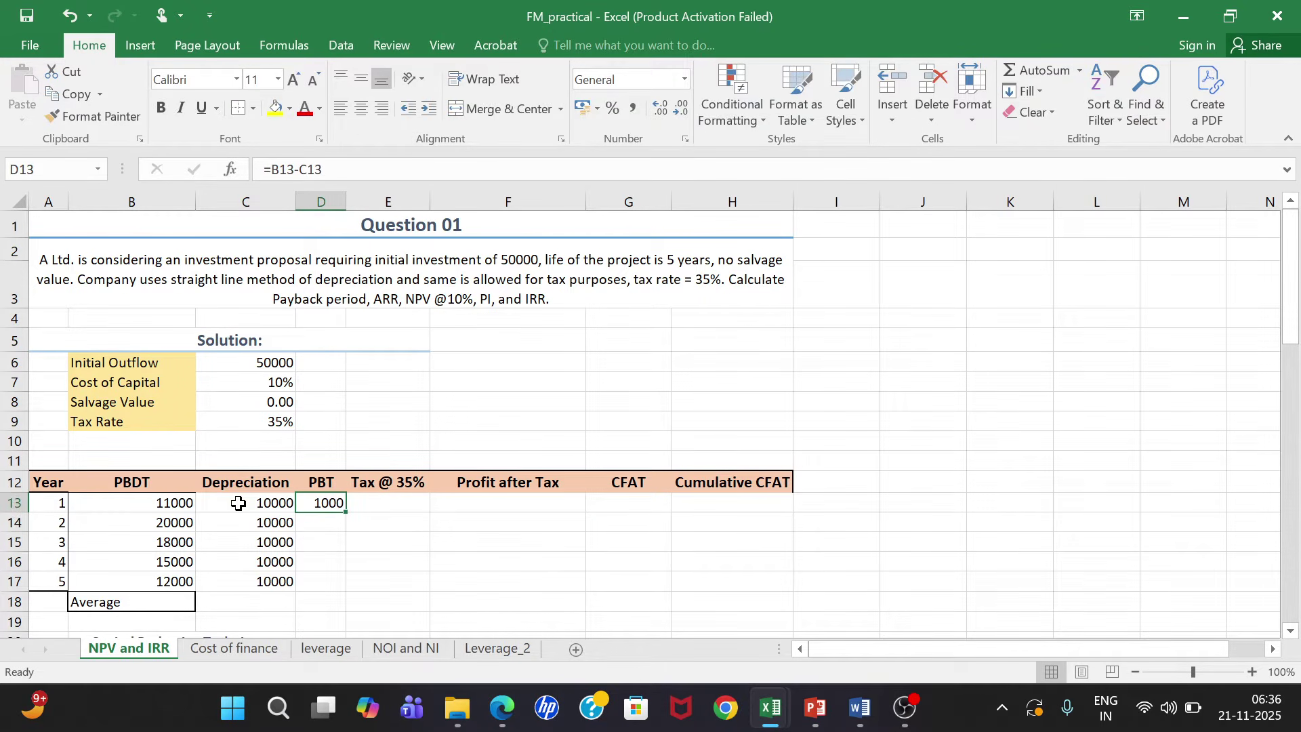
{"action": "key", "text": "ctrl+c"}
{"action": "key", "text": "shift+Down"}
{"action": "key", "text": "shift+Down"}
{"action": "key", "text": "shift+Down"}
{"action": "key", "text": "shift+Down"}
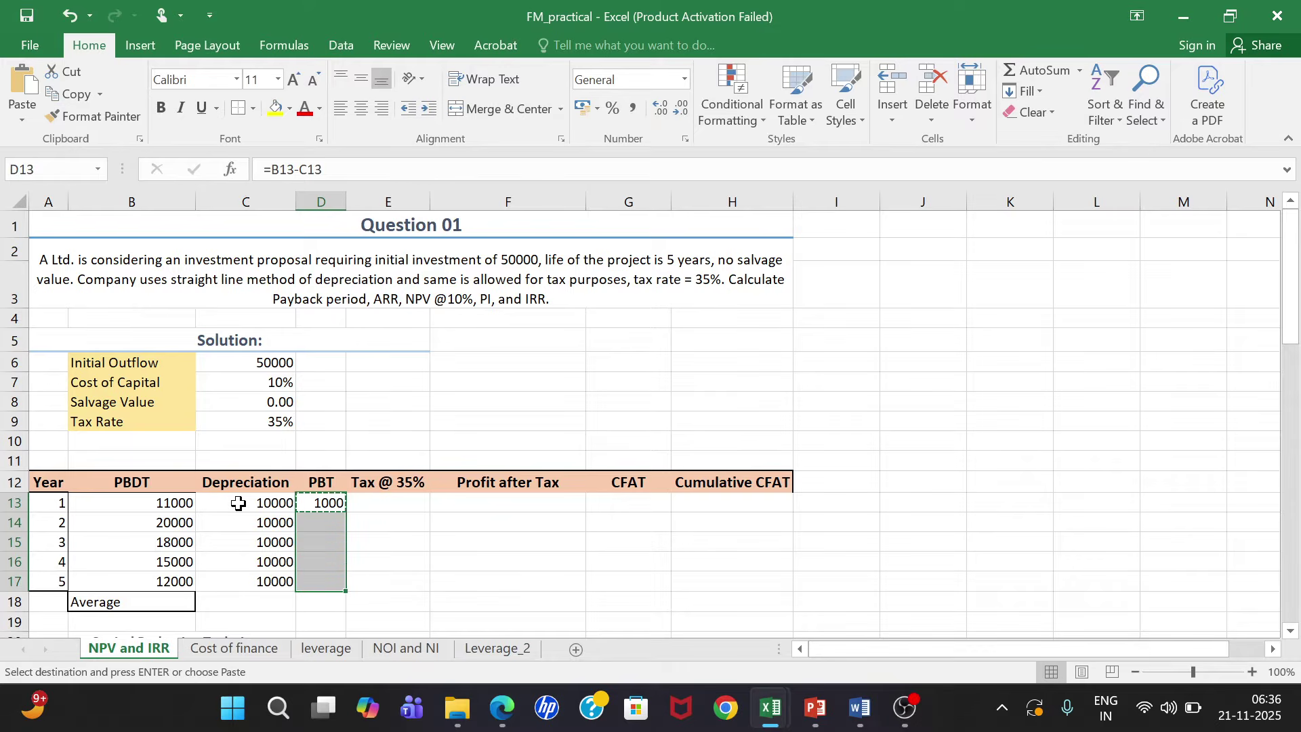
{"action": "key", "text": "ctrl+v"}
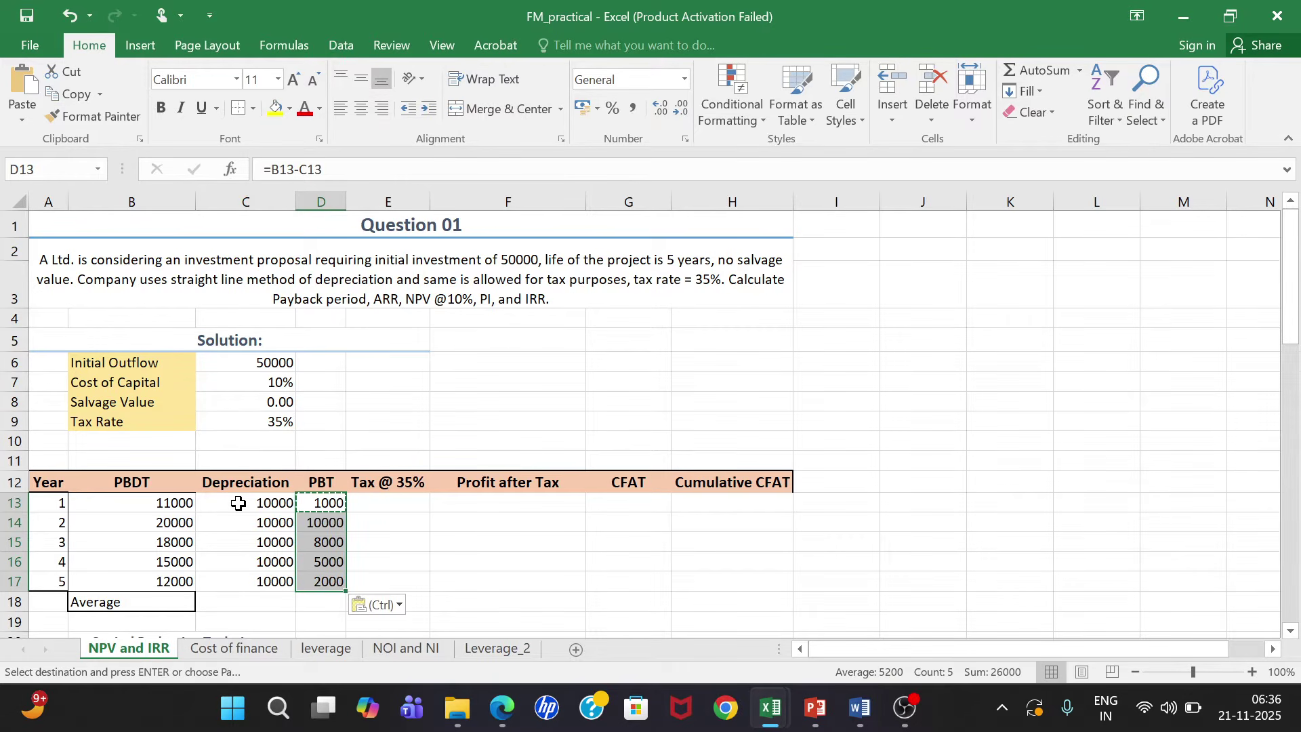
Step: Calculate year 1 tax in E13 as PBT times the tax rate with =D13*C9
{"action": "left_click", "coordinate": [387, 506]}
{"action": "type", "text": "="}
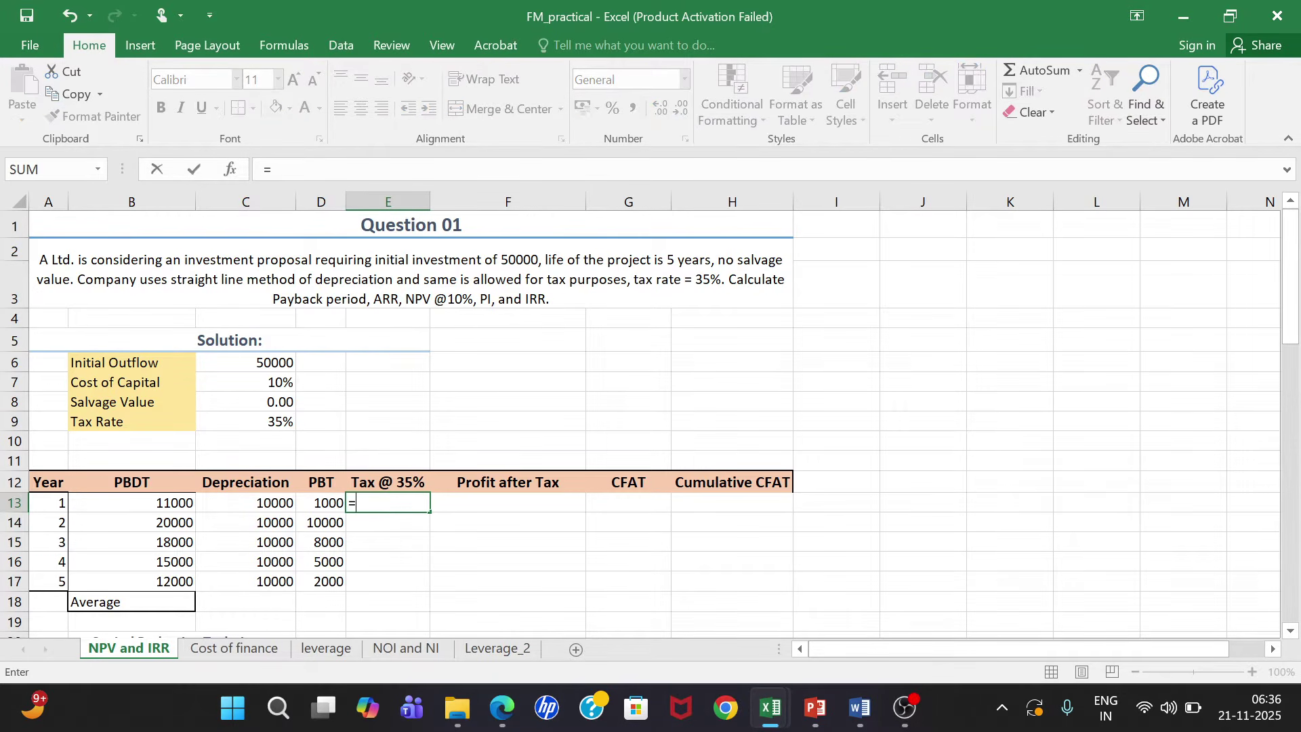
{"action": "left_click", "coordinate": [330, 504]}
{"action": "type", "text": "*"}
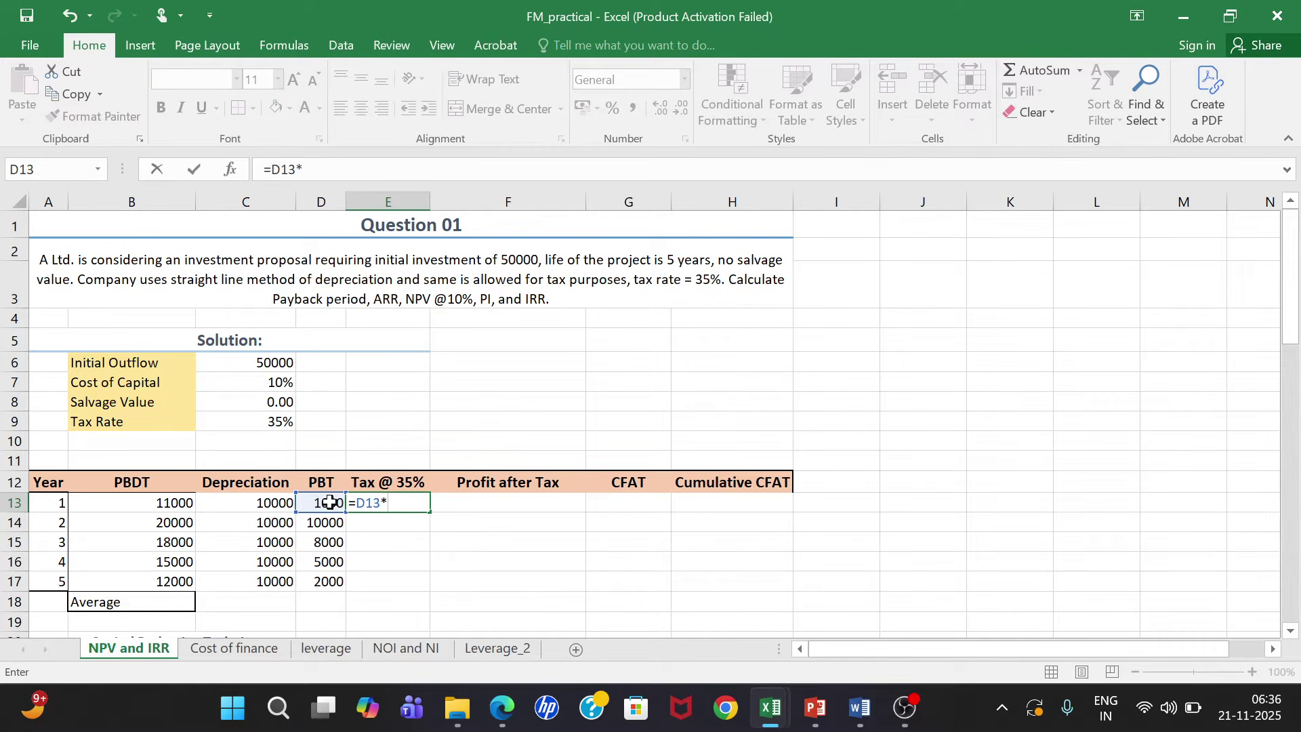
{"action": "left_click", "coordinate": [278, 420]}
{"action": "key", "text": "Return"}
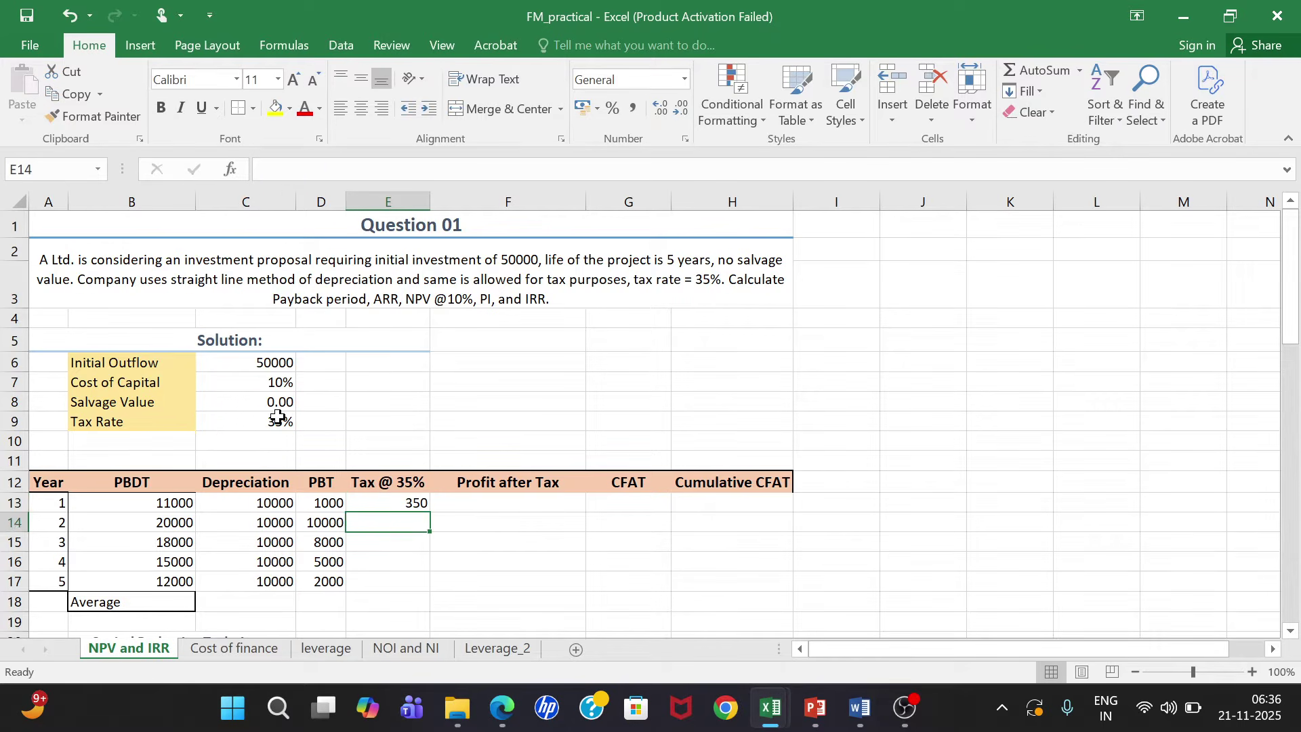
{"action": "key", "text": "Up"}
{"action": "key", "text": "ctrl+c"}
{"action": "key", "text": "shift+Down"}
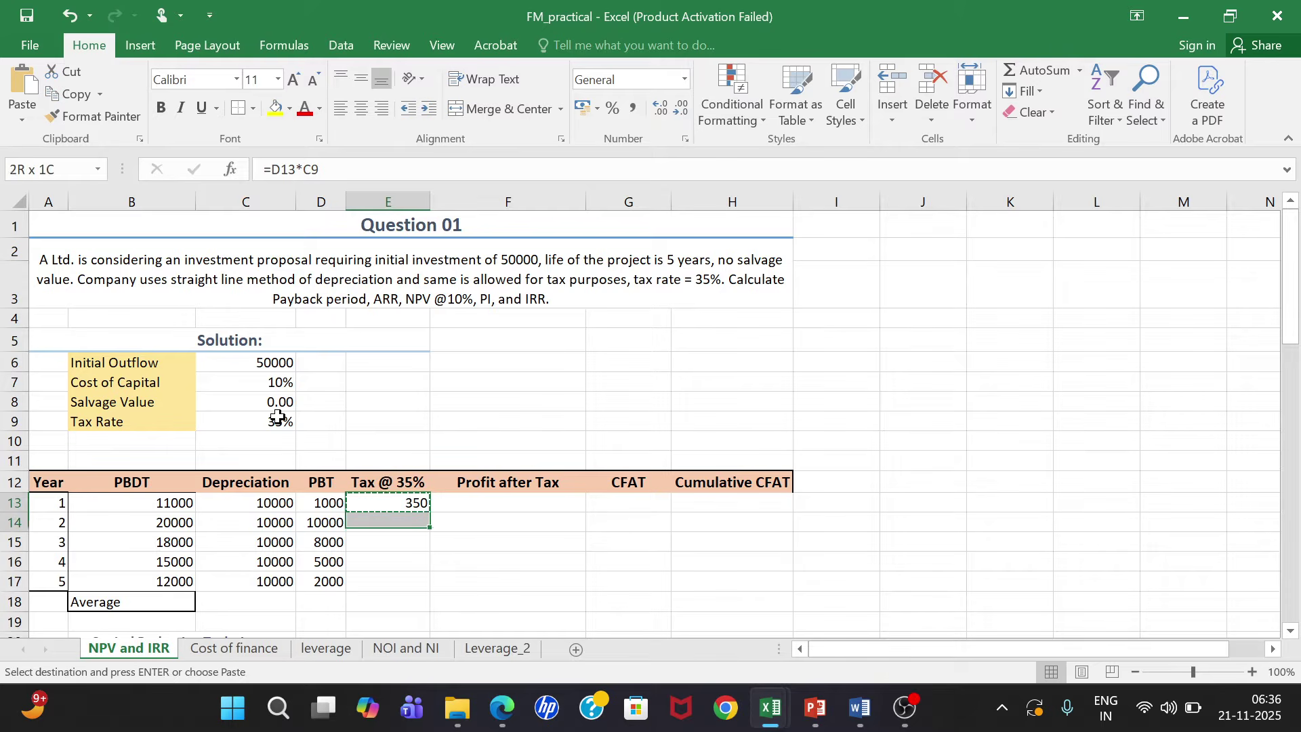
{"action": "key", "text": "shift+Down"}
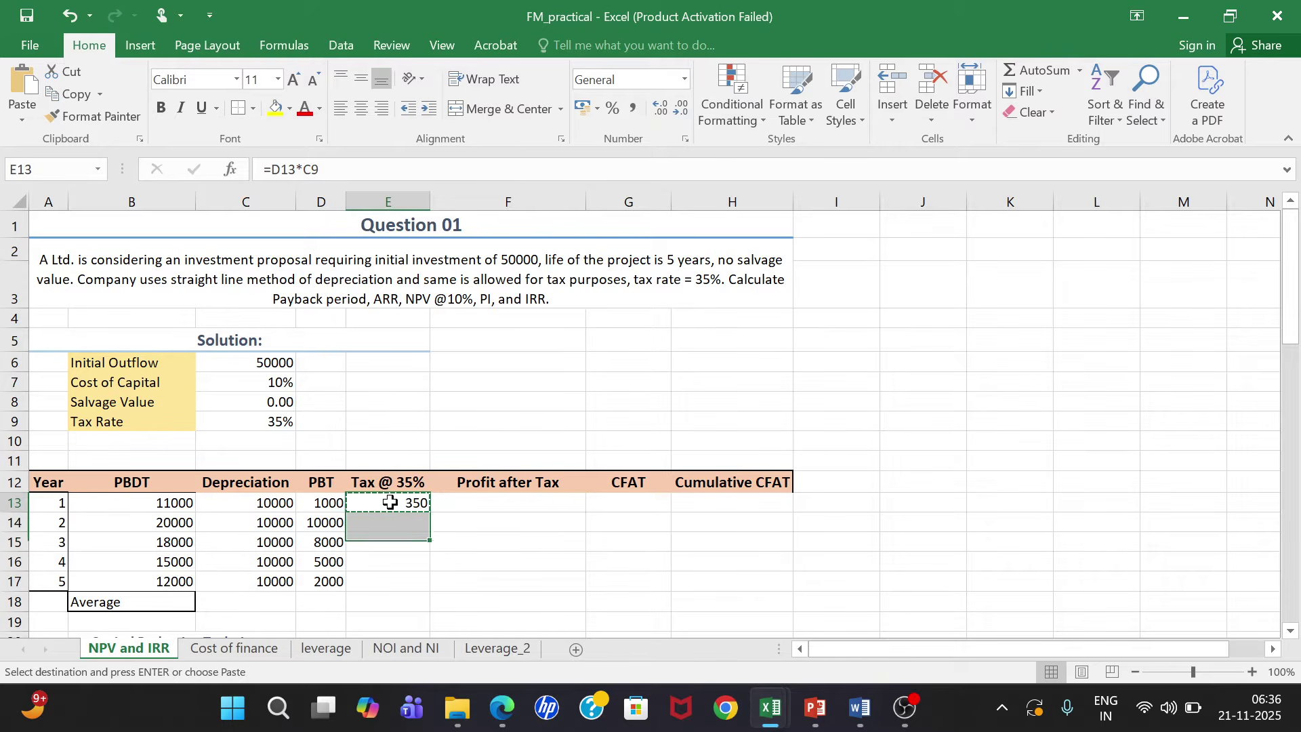
Step: Make the tax rate reference in E13 absolute so the formula reads =D13*$C$9
{"action": "double_click", "coordinate": [390, 502]}
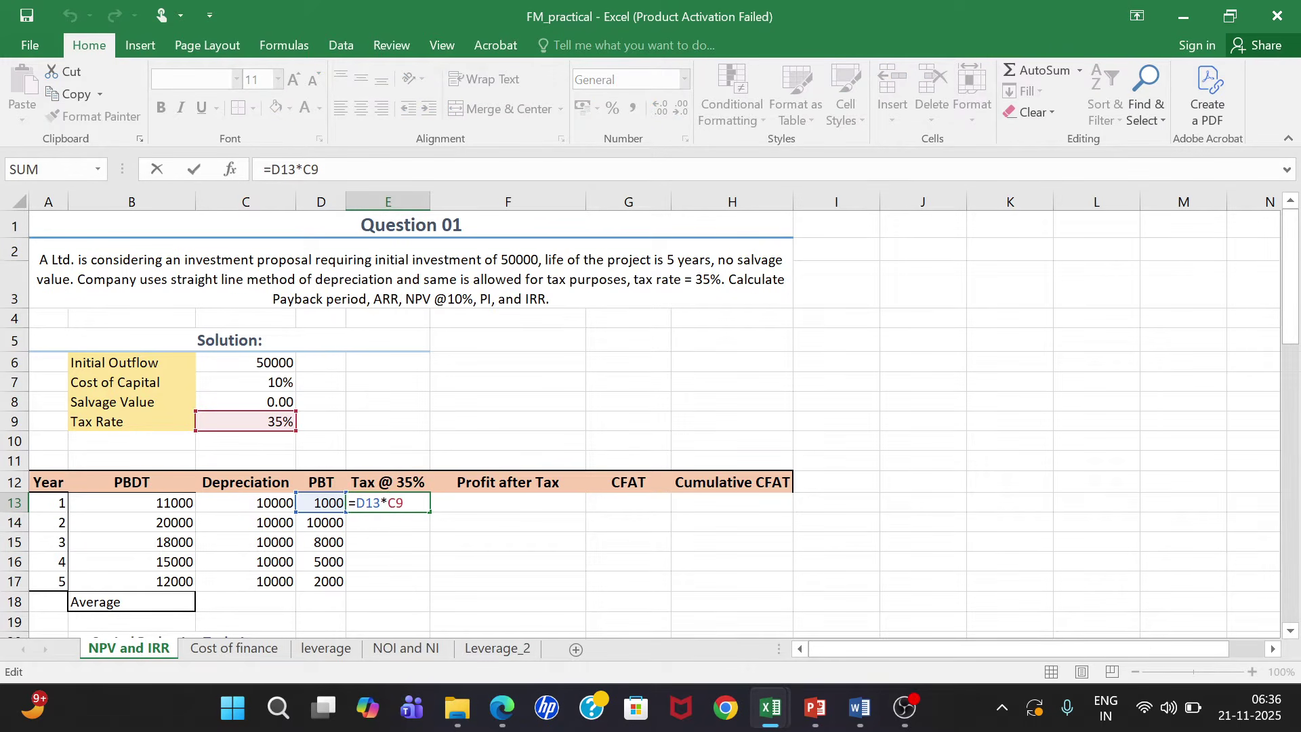
{"action": "type", "text": "$C$"}
{"action": "key", "text": "ctrl+Return"}
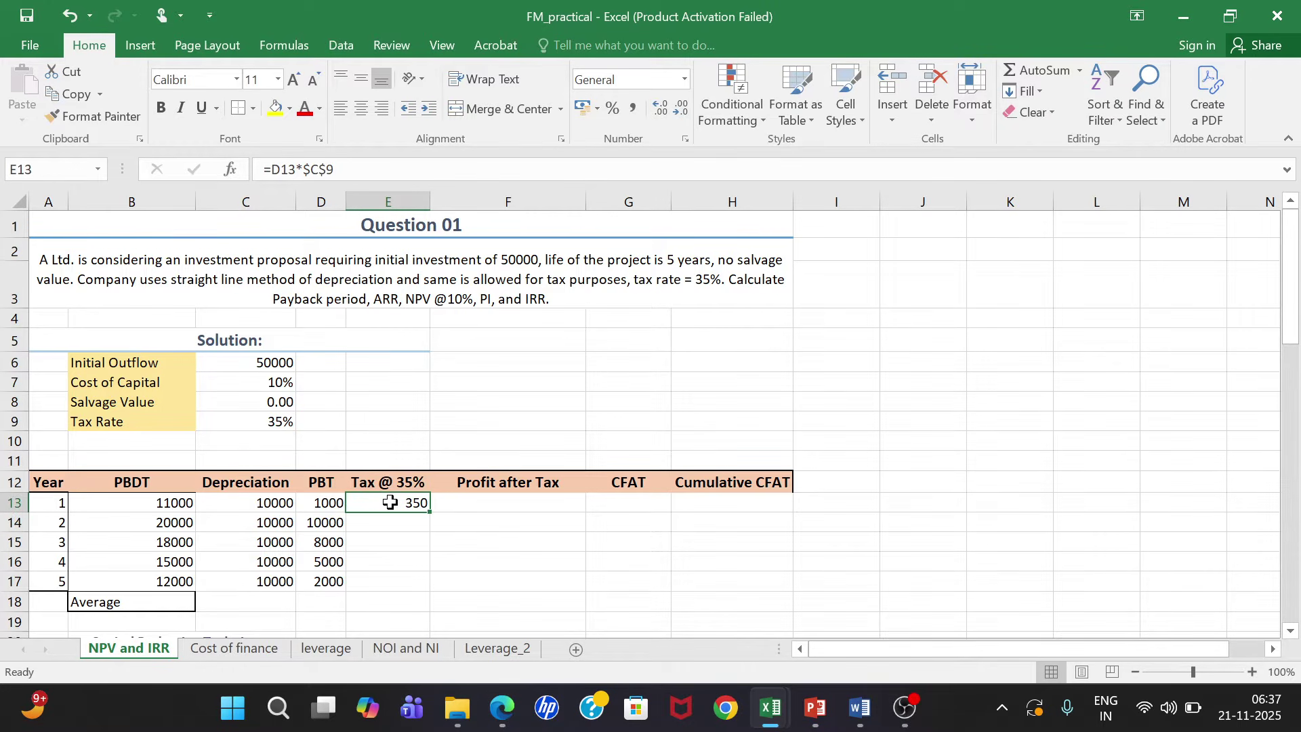
Step: Copy the year 1 tax formula down to years 2 through 5, filling the column to E17
{"action": "key", "text": "ctrl+c"}
{"action": "key", "text": "shift+Down"}
{"action": "key", "text": "shift+Down"}
{"action": "key", "text": "shift+Down"}
{"action": "key", "text": "shift+Down"}
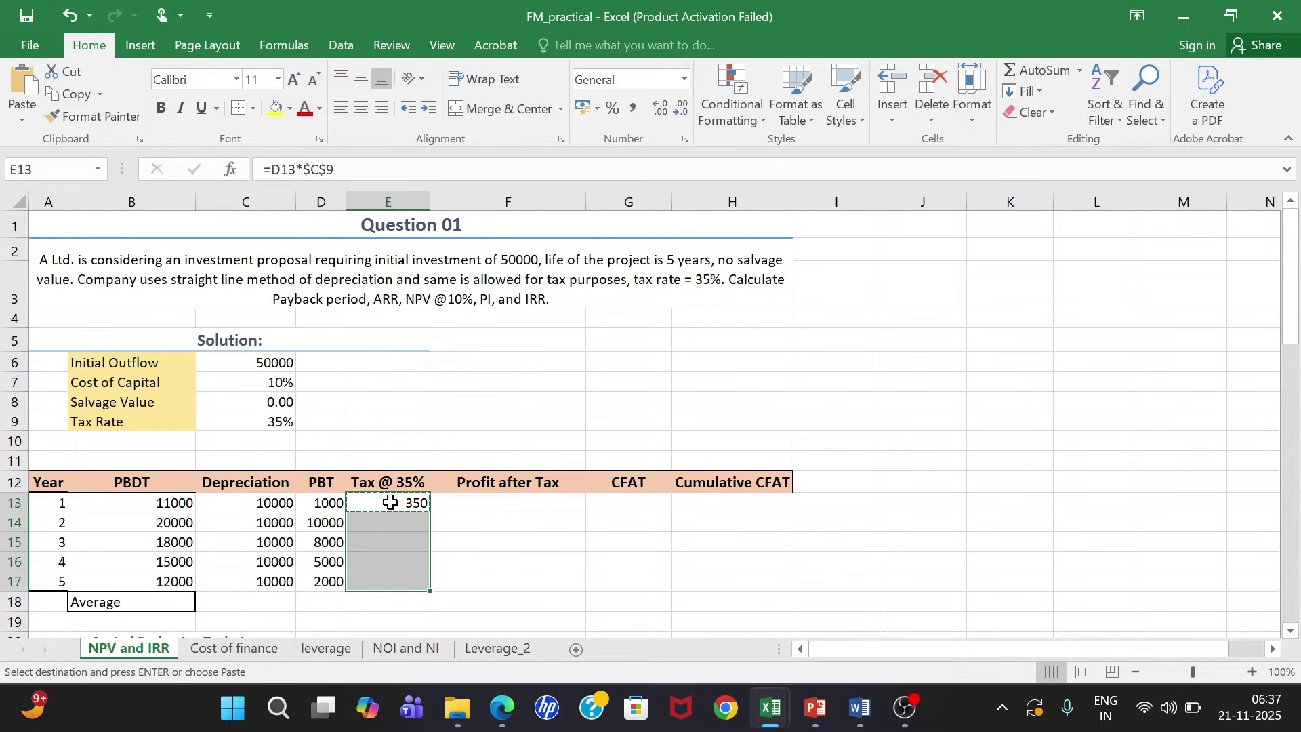
{"action": "key", "text": "ctrl+v"}
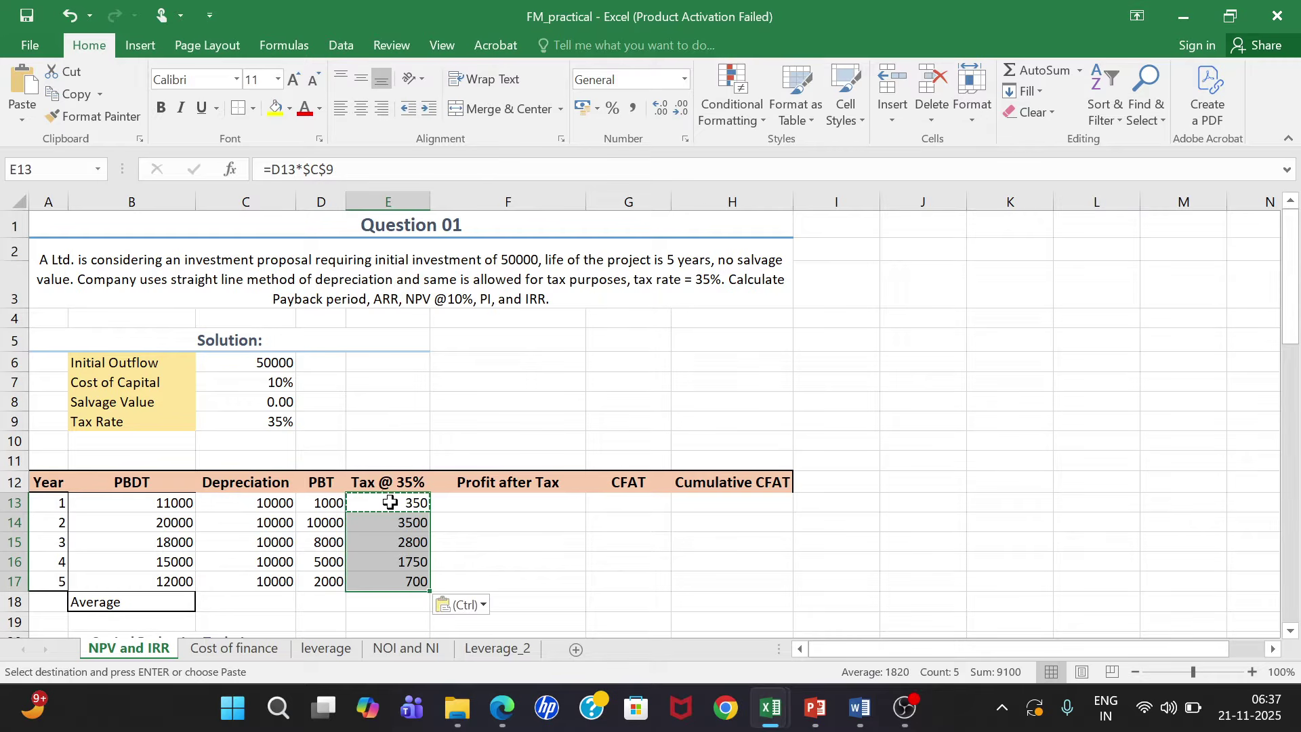
Step: Calculate year 1 profit after tax in F13 as PBT minus tax with =D13-E13
{"action": "left_click", "coordinate": [530, 507]}
{"action": "key", "text": "Escape"}
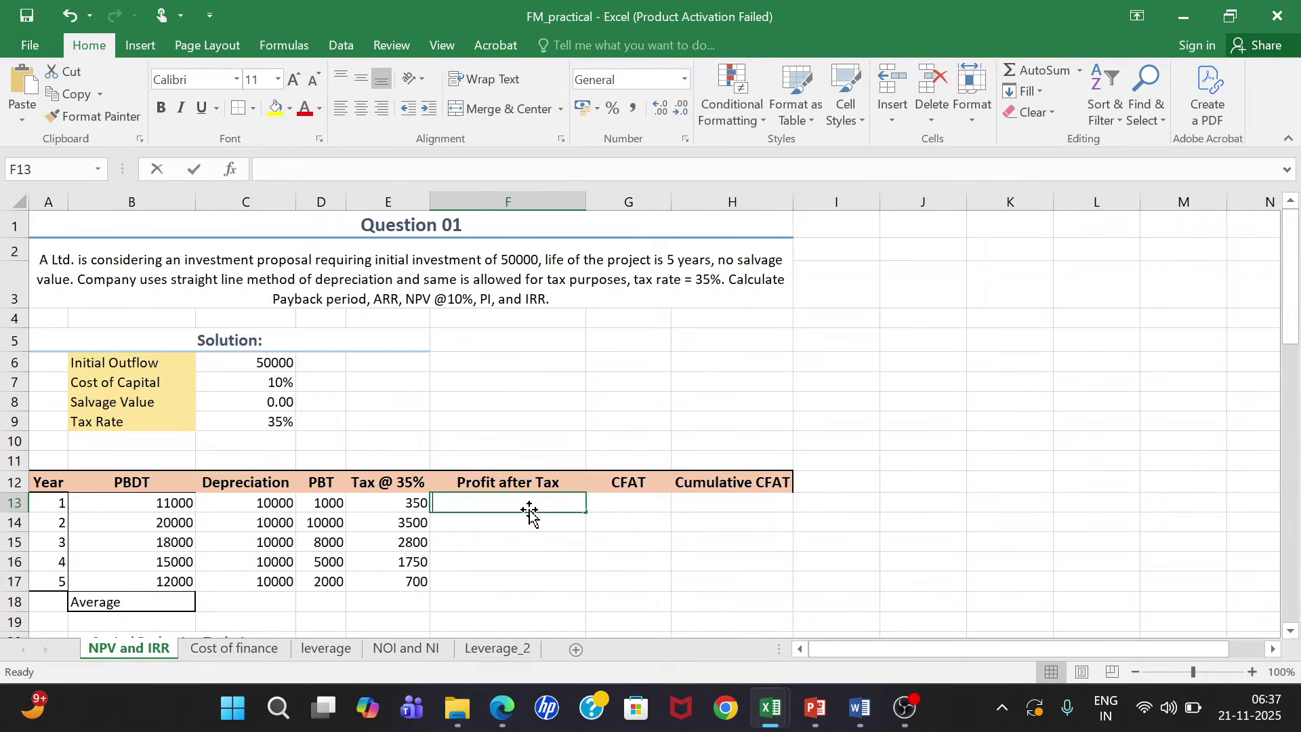
{"action": "type", "text": "="}
{"action": "left_click", "coordinate": [315, 502]}
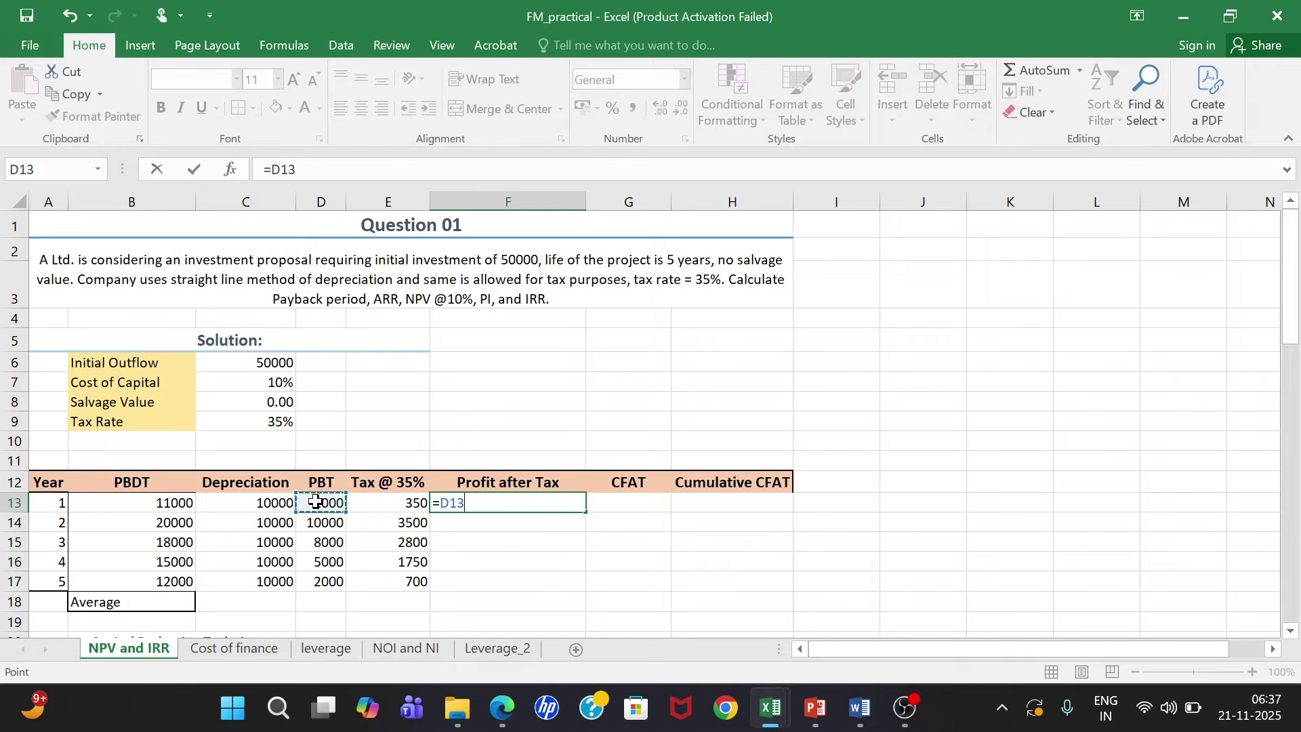
{"action": "type", "text": "-"}
{"action": "left_click", "coordinate": [391, 495]}
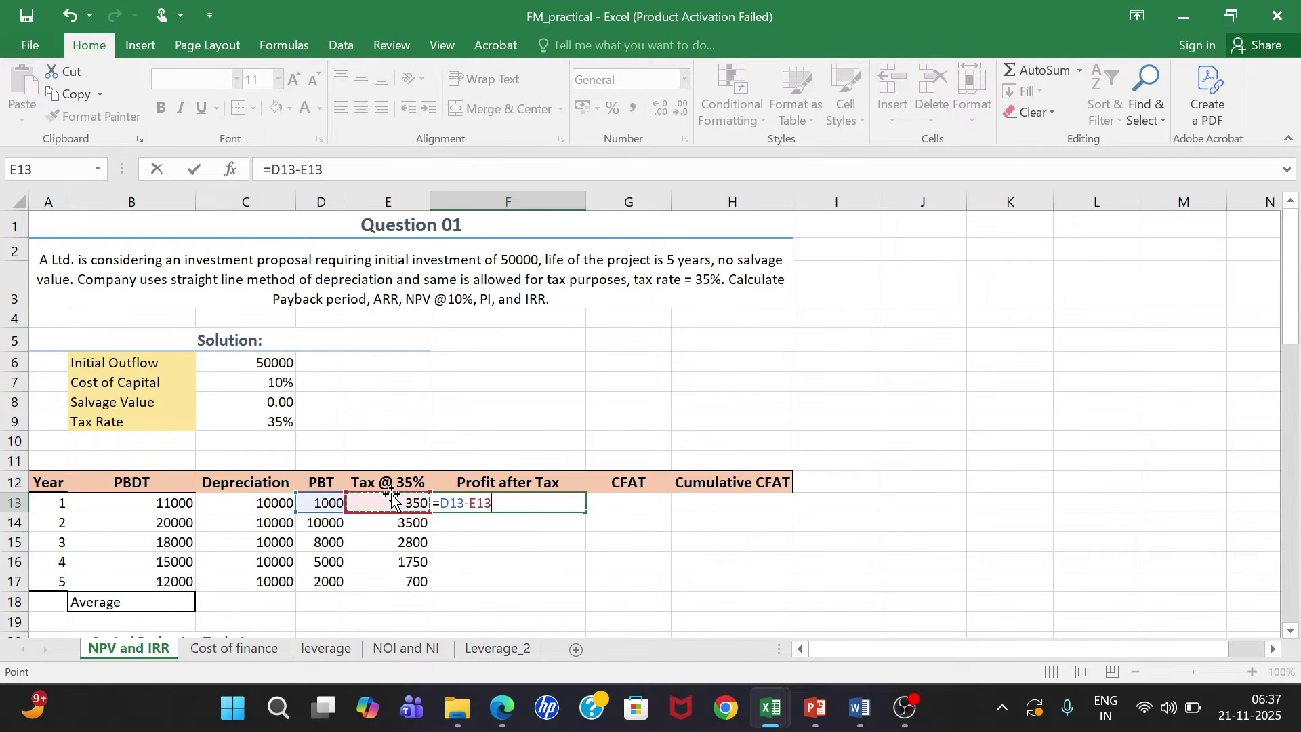
{"action": "key", "text": "Return"}
Step: Copy the year 1 profit after tax formula down to years 2 through 5, filling the column to F17
{"action": "key", "text": "Up"}
{"action": "key", "text": "ctrl+c"}
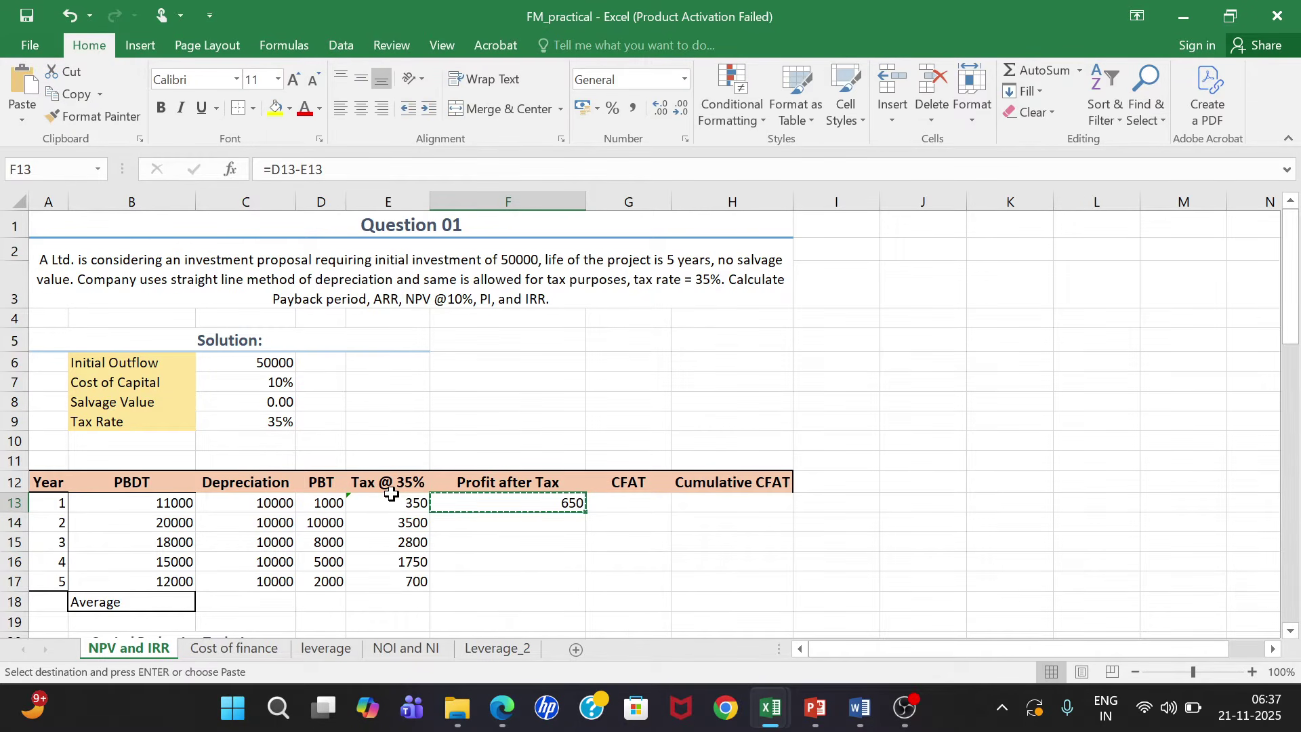
{"action": "key", "text": "shift+Down"}
{"action": "key", "text": "shift+Down"}
{"action": "key", "text": "shift+Down"}
{"action": "key", "text": "shift+Down"}
{"action": "key", "text": "ctrl+v"}
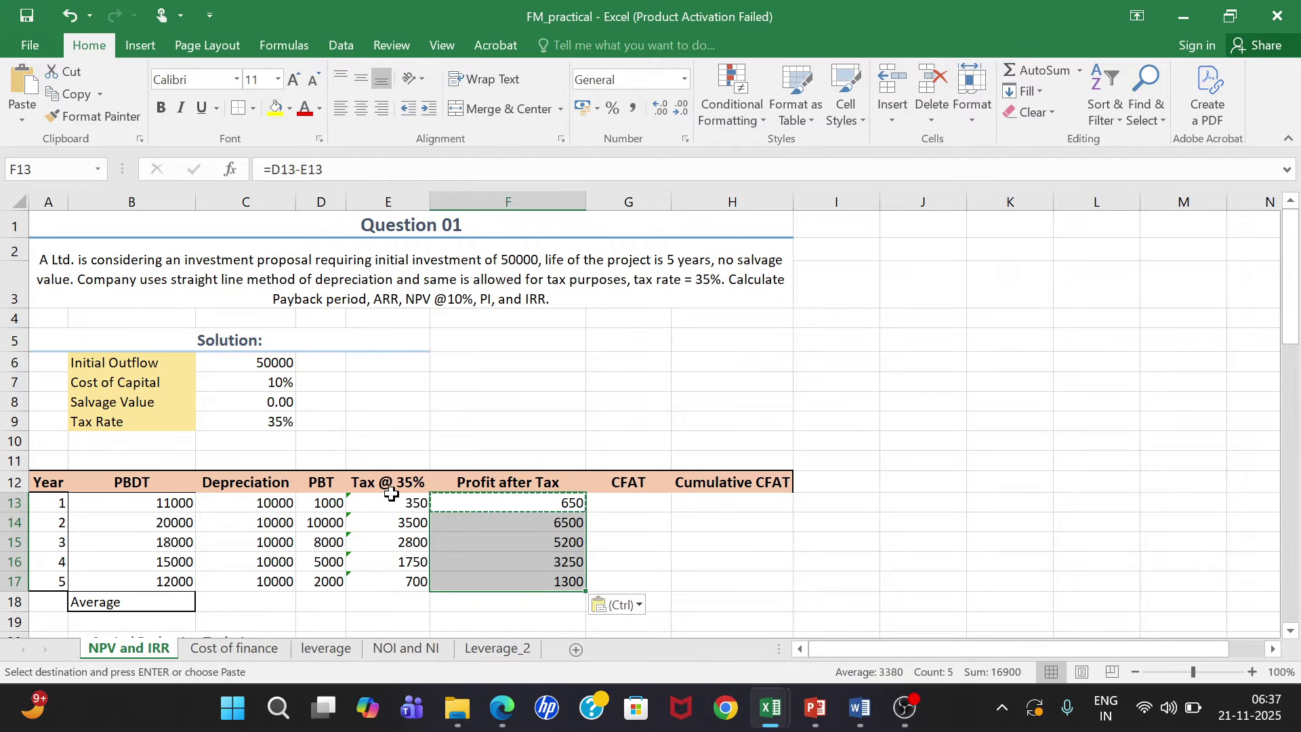
Step: Calculate year 1 CFAT in G13 as profit after tax plus depreciation with =F13+C13
{"action": "left_click", "coordinate": [622, 505]}
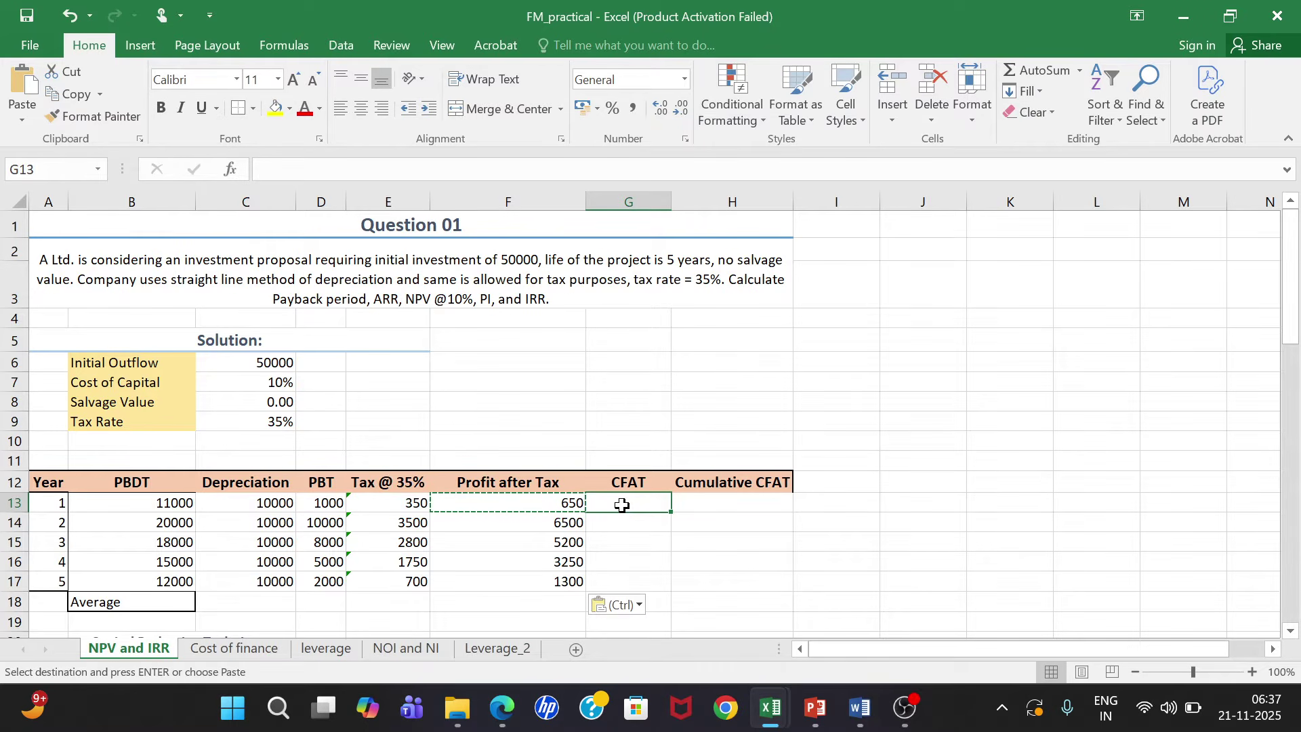
{"action": "type", "text": "="}
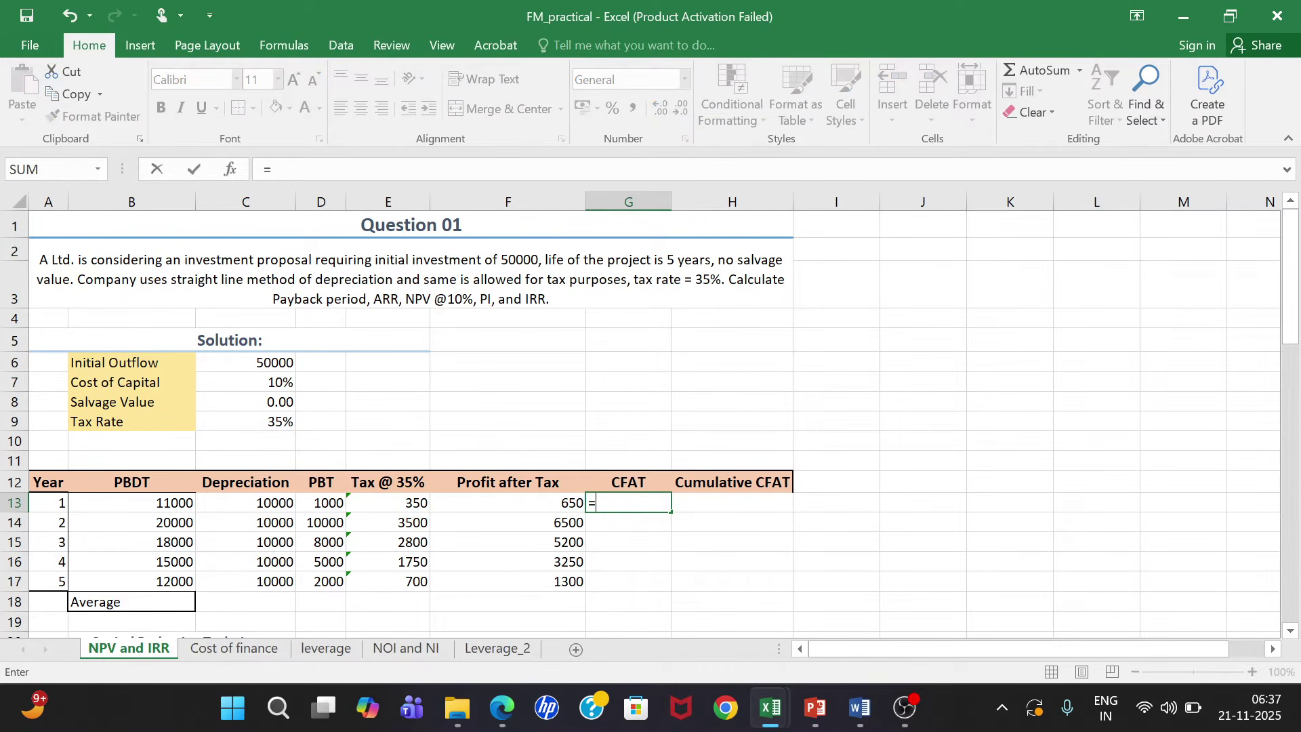
{"action": "left_click", "coordinate": [495, 510]}
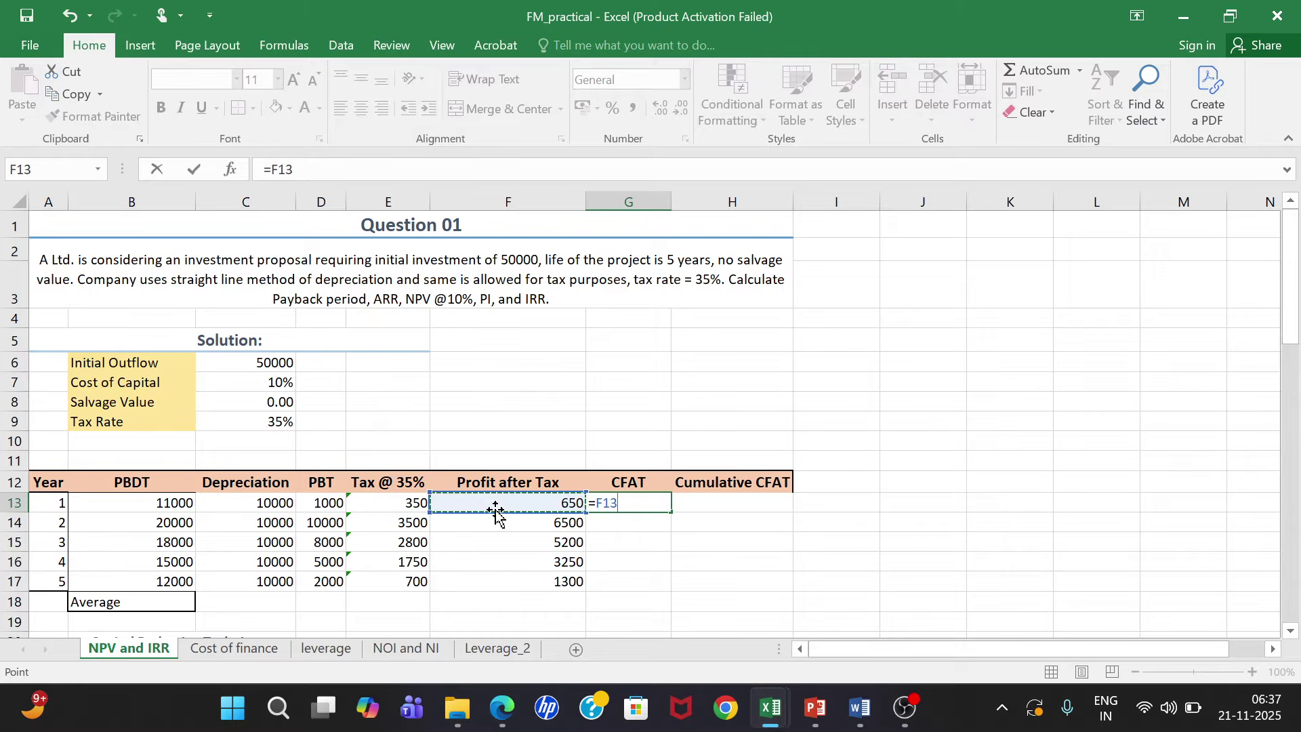
{"action": "type", "text": "+"}
{"action": "left_click", "coordinate": [234, 507]}
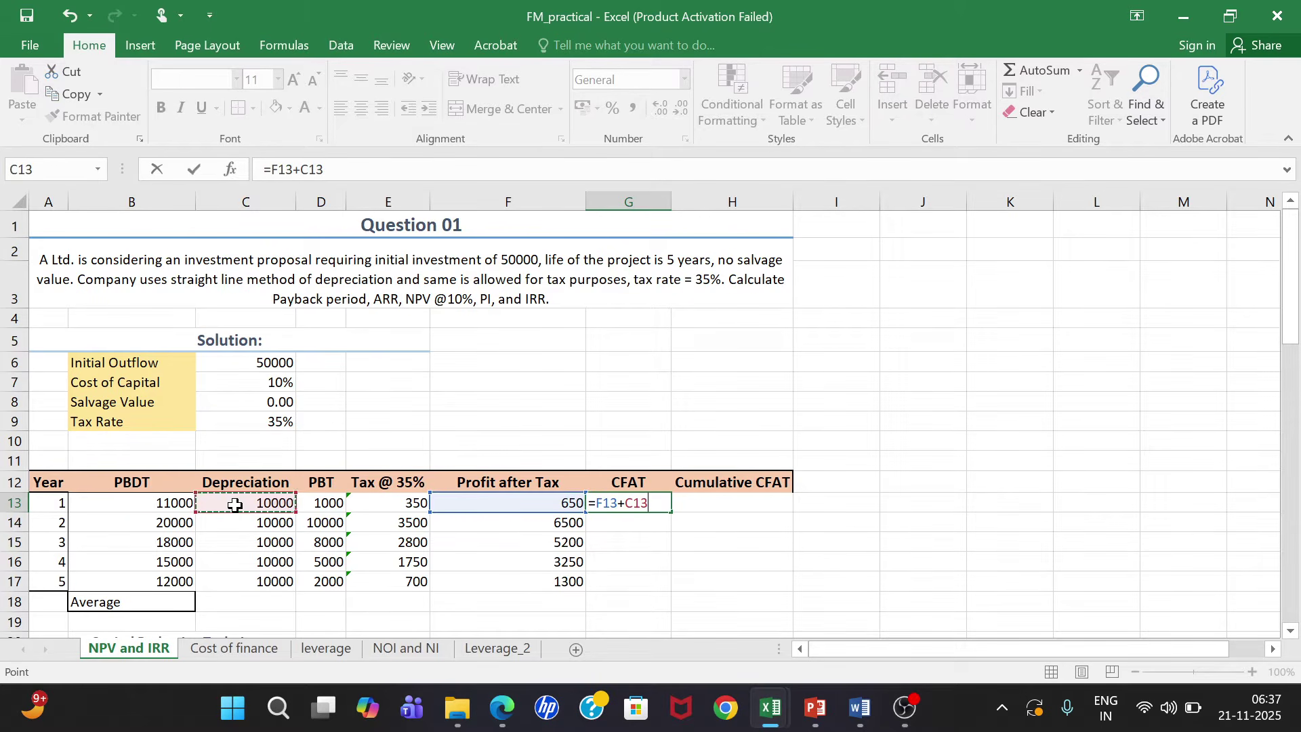
{"action": "key", "text": "Return"}
Step: Copy the year 1 CFAT formula down to years 2 through 5, filling the column to G17
{"action": "key", "text": "Up"}
{"action": "key", "text": "ctrl+c"}
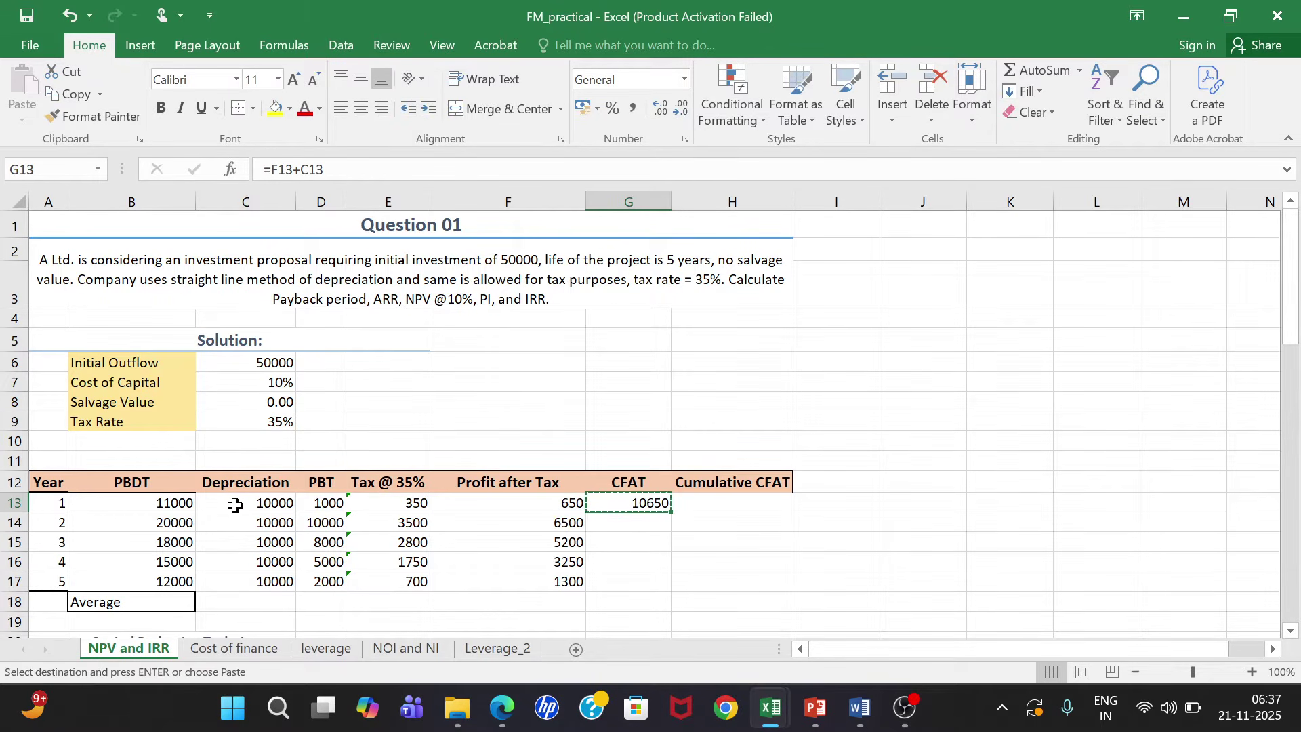
{"action": "key", "text": "shift+Down"}
{"action": "key", "text": "shift+Down"}
{"action": "key", "text": "shift+Down"}
{"action": "key", "text": "shift+Down"}
{"action": "key", "text": "ctrl+v"}
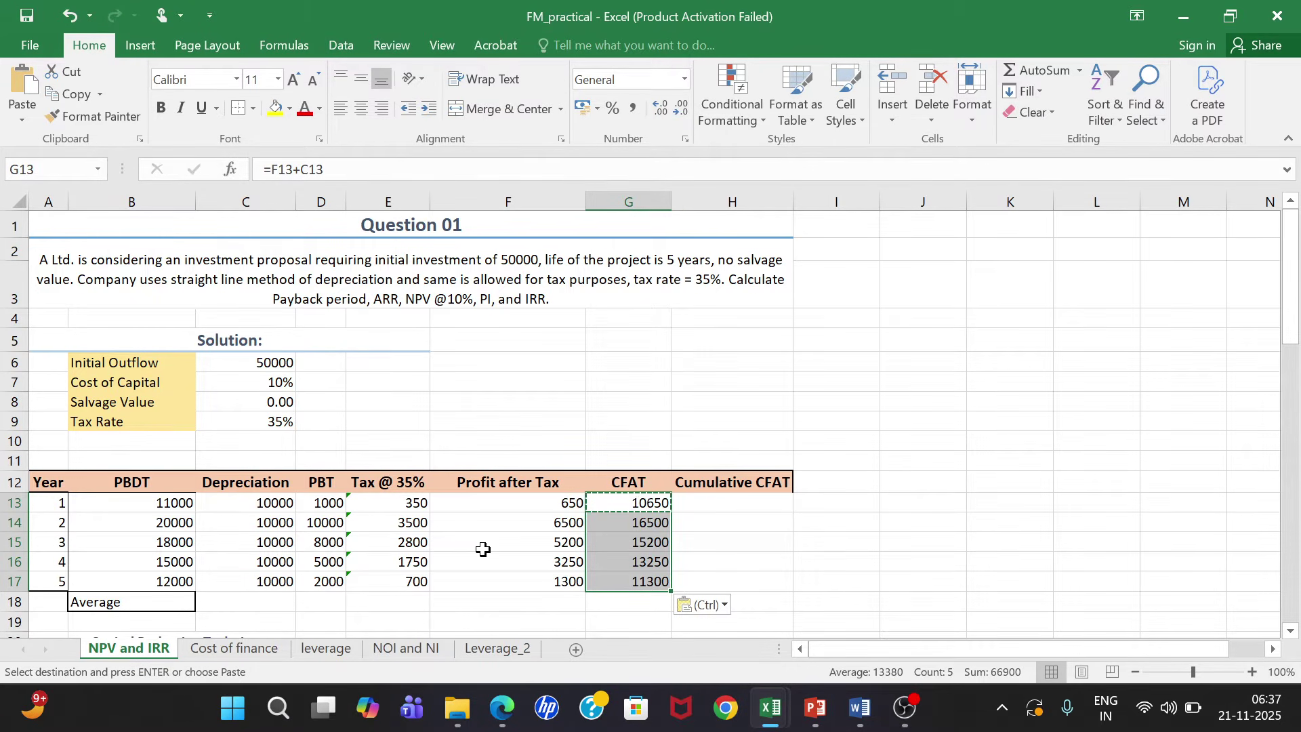
Step: Set year 1 cumulative CFAT in H13 equal to the year 1 CFAT with =G13
{"action": "scroll", "coordinate": [483, 549], "scroll_direction": "down", "scroll_amount": 3}
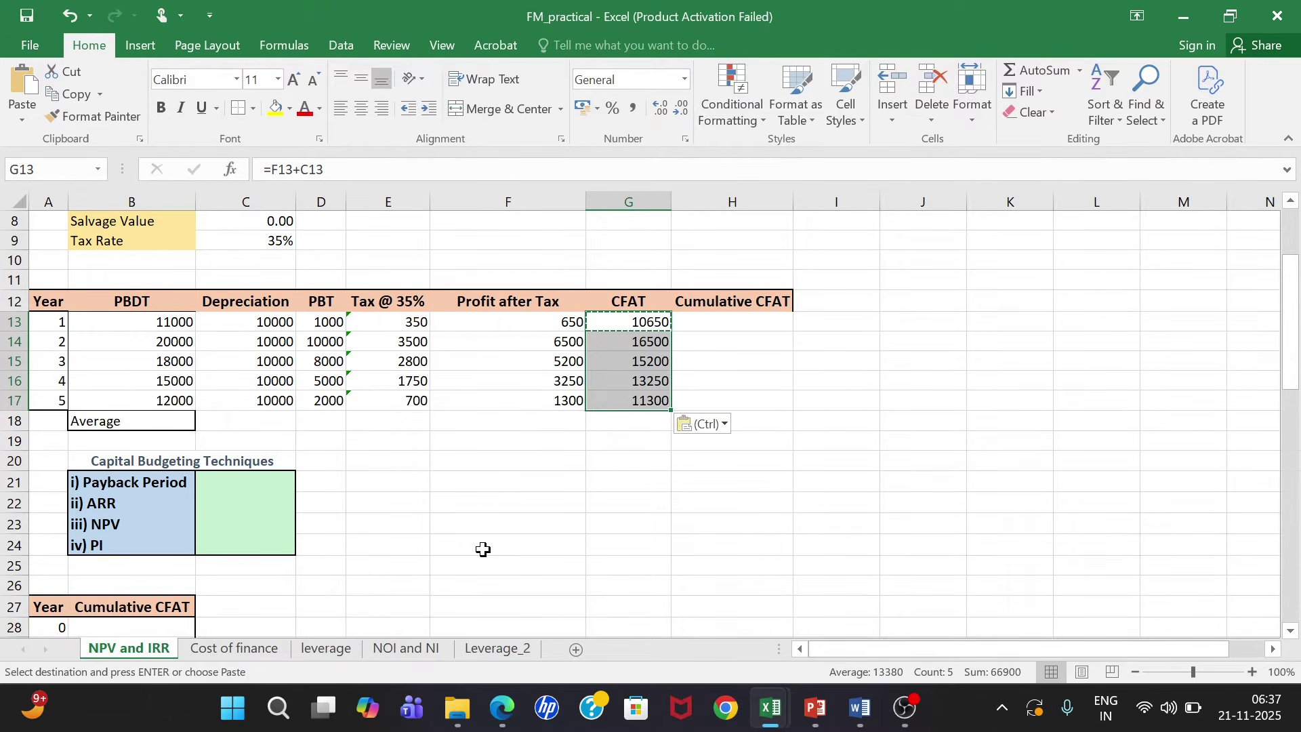
{"action": "left_click", "coordinate": [750, 320]}
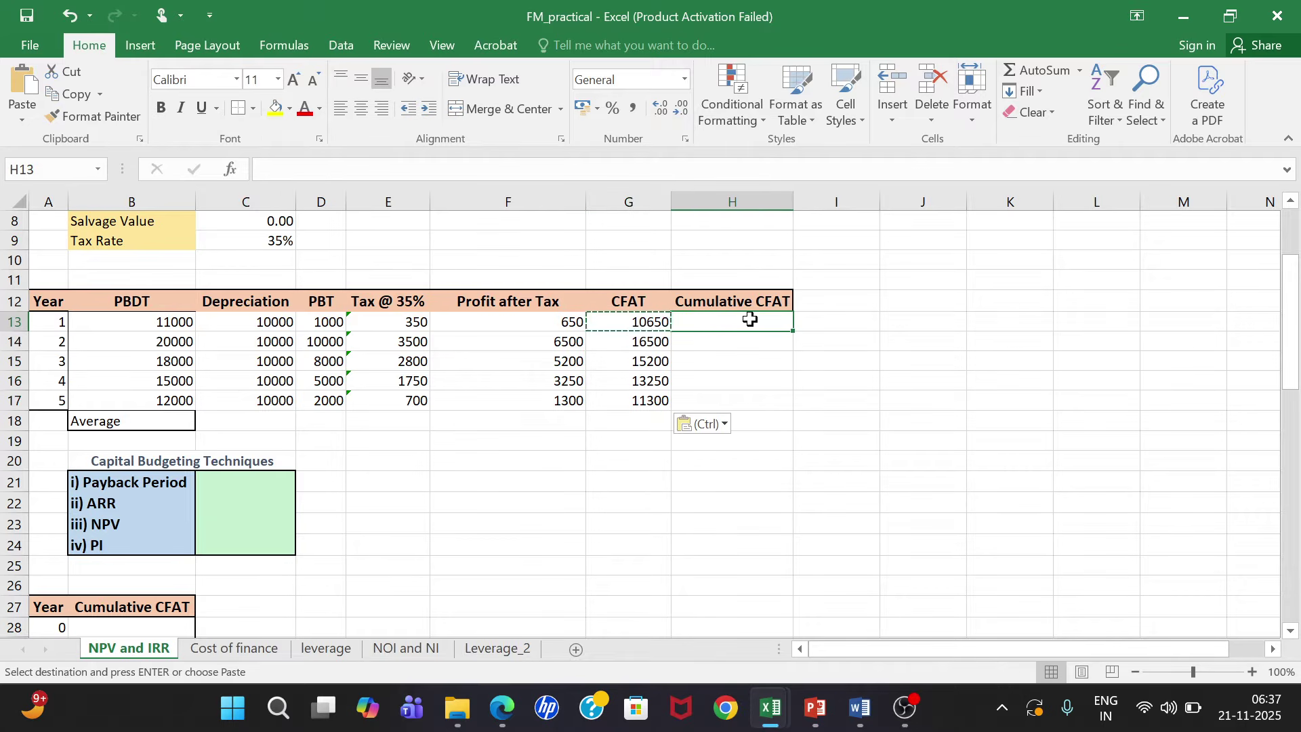
{"action": "key", "text": "Escape"}
{"action": "type", "text": "="}
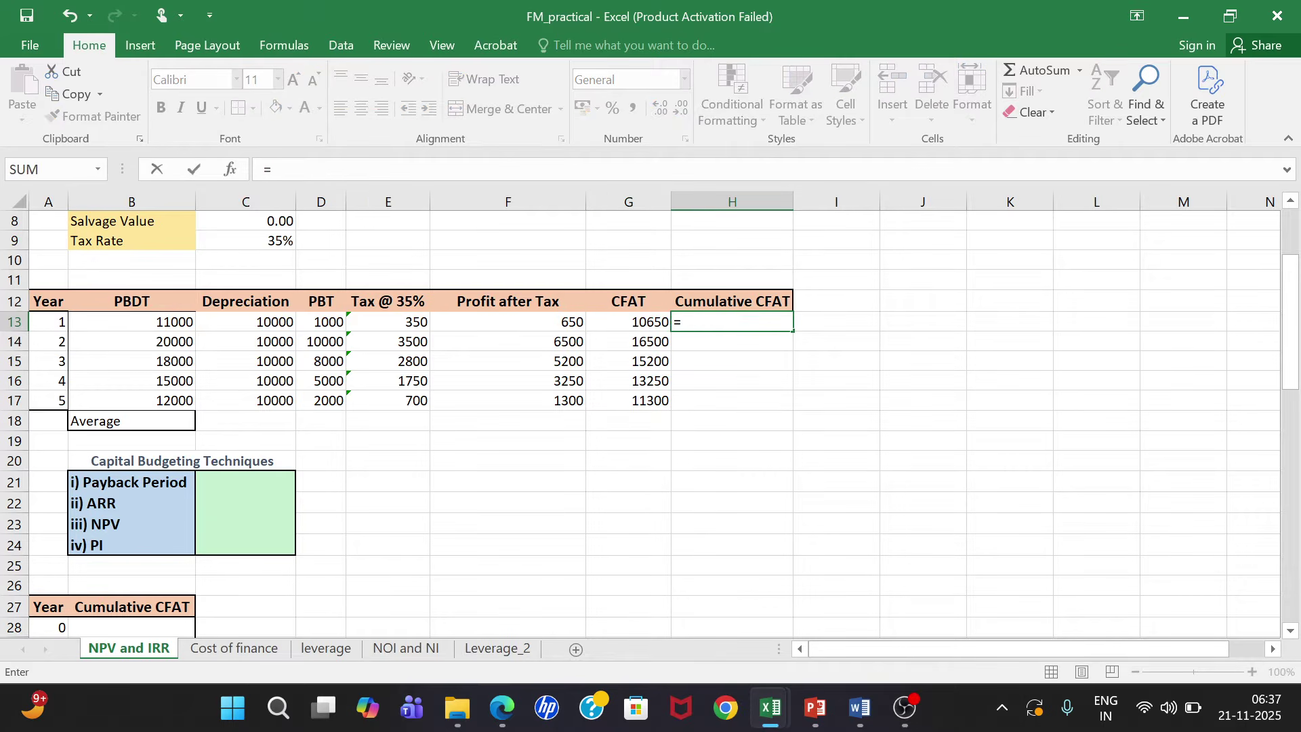
{"action": "left_click", "coordinate": [609, 323]}
{"action": "key", "text": "Return"}
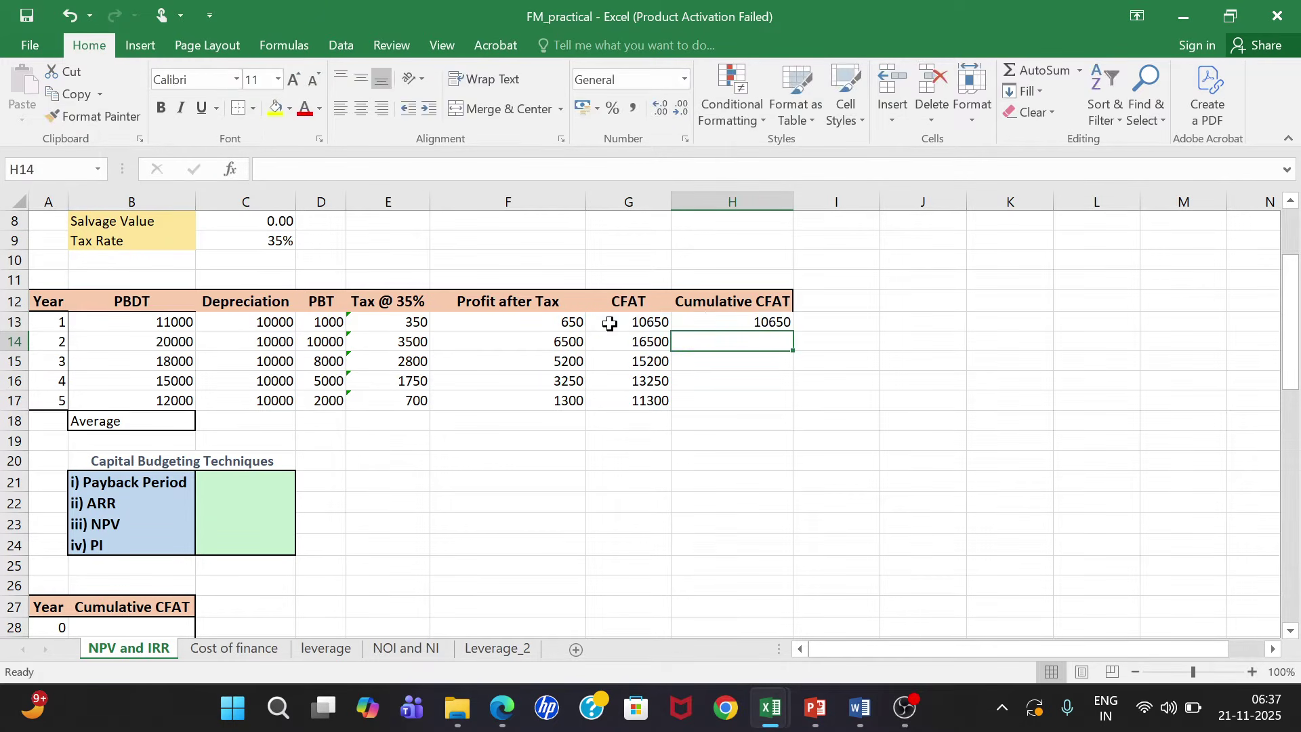
Step: Calculate year 2 cumulative CFAT in H14 with =H13+G14 and fill the formula down to H17
{"action": "type", "text": "="}
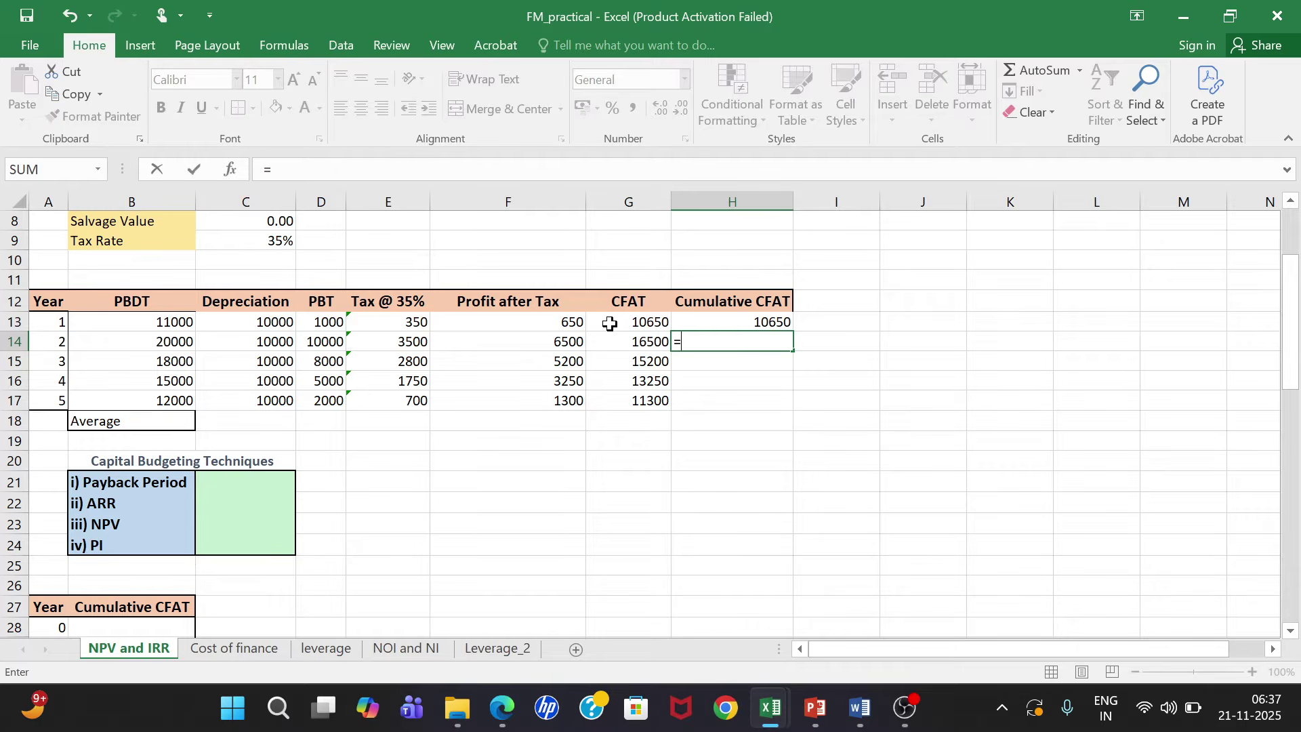
{"action": "left_click", "coordinate": [695, 319]}
{"action": "type", "text": "+"}
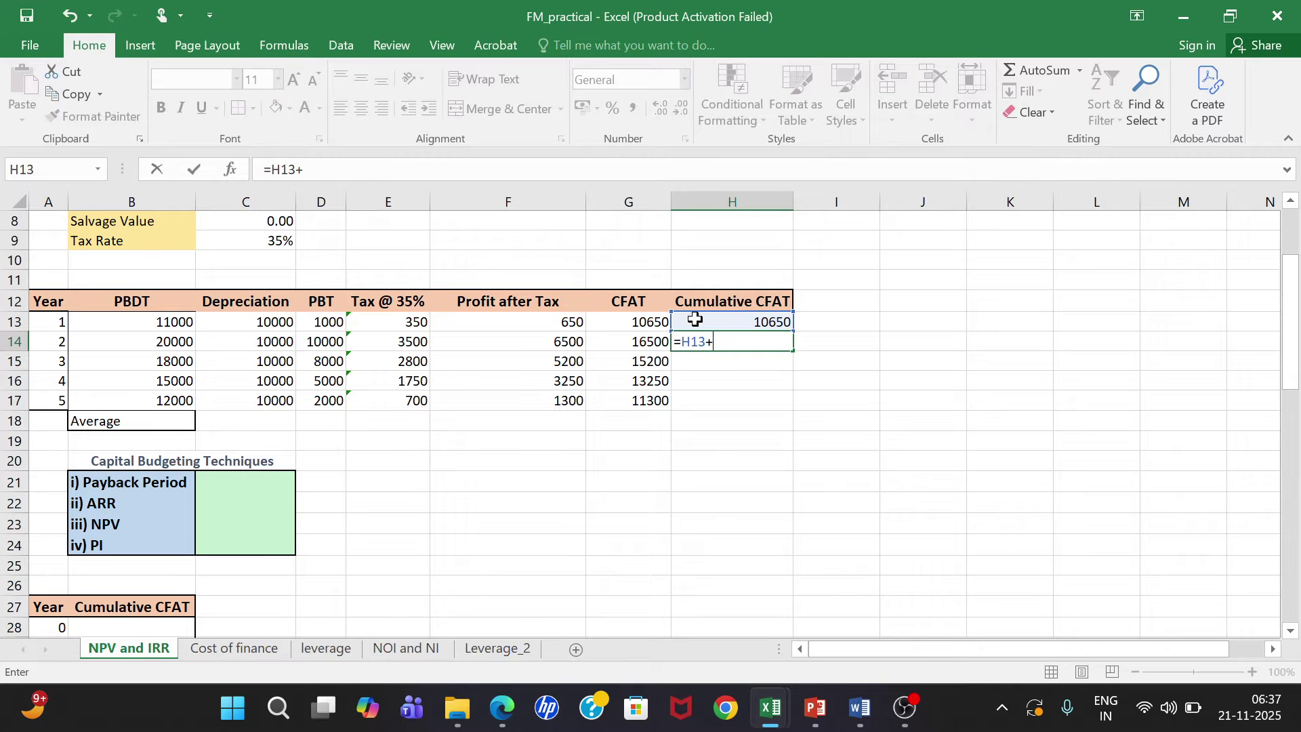
{"action": "left_click", "coordinate": [610, 341]}
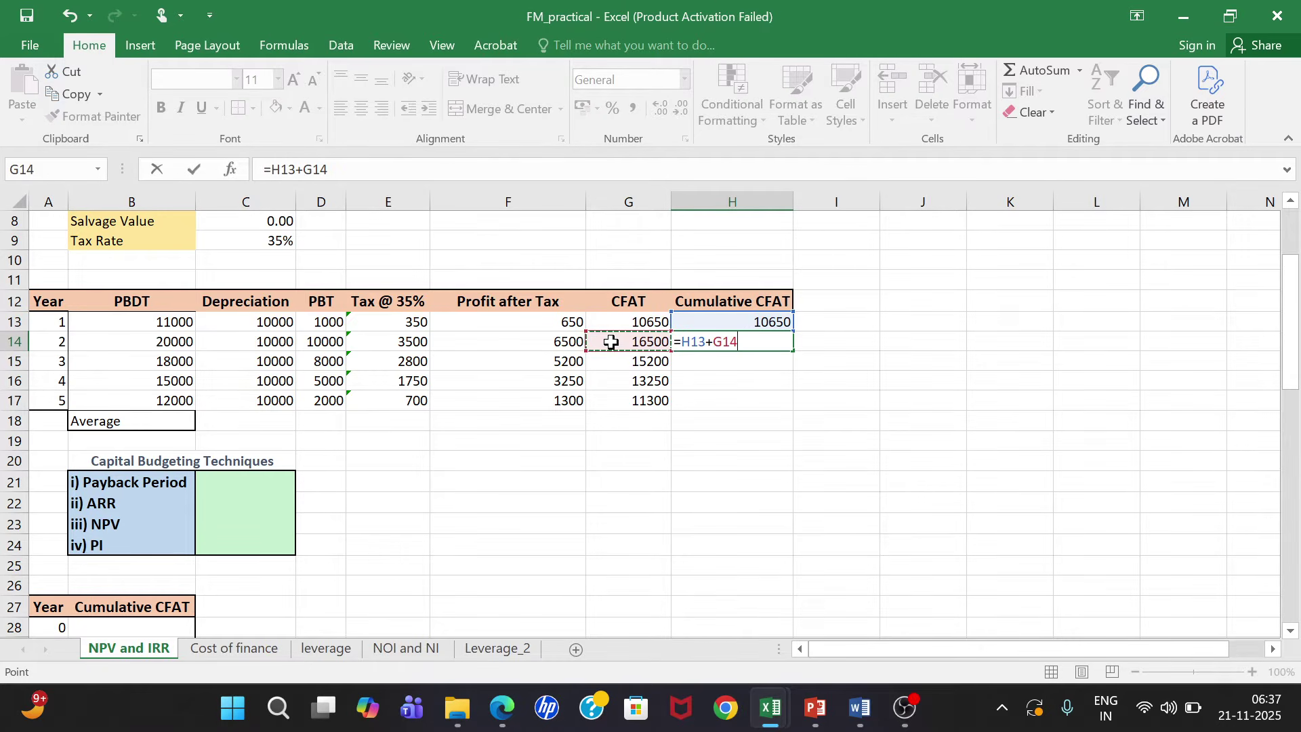
{"action": "key", "text": "Return"}
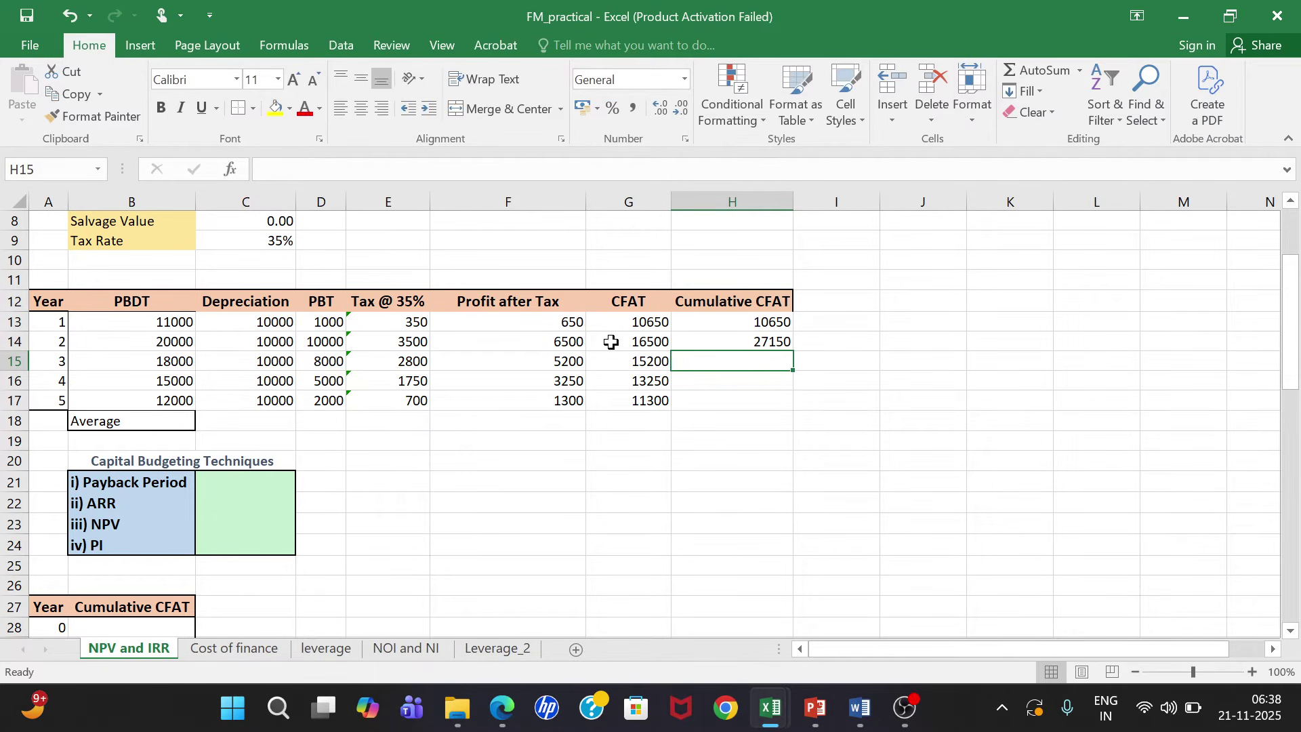
{"action": "key", "text": "Up"}
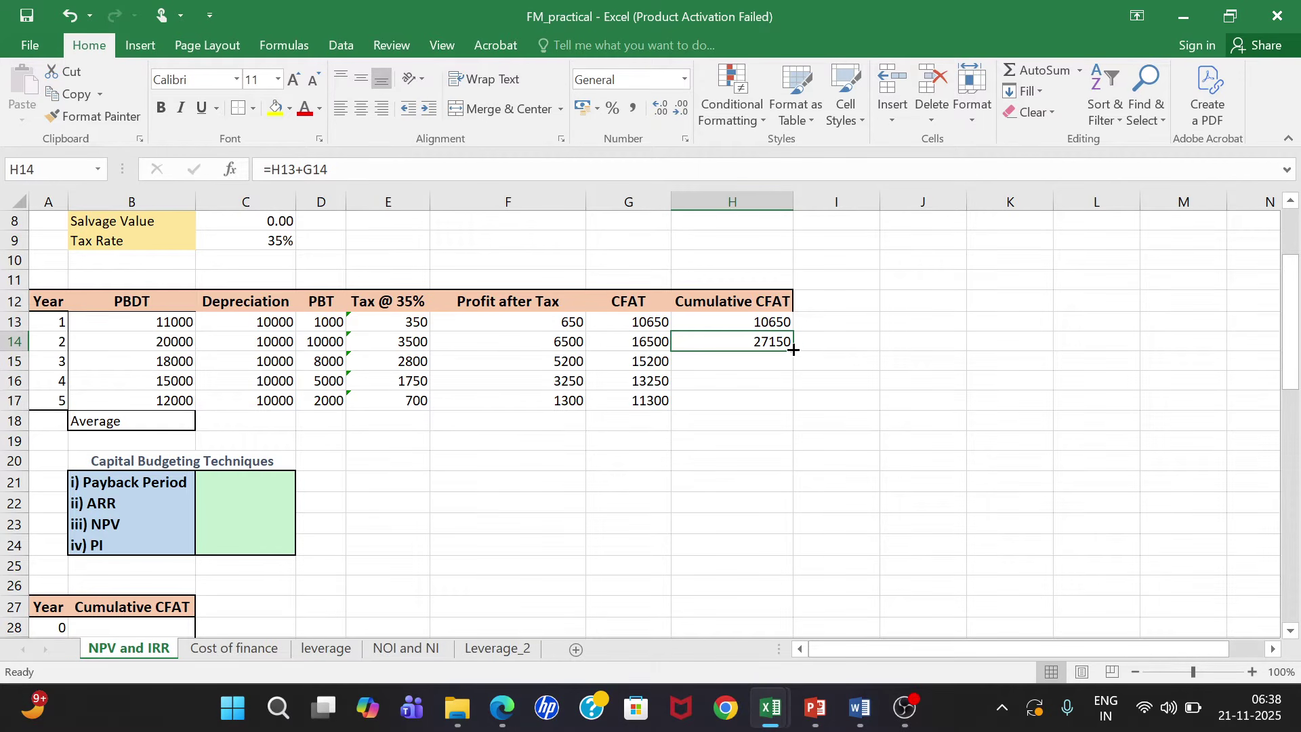
{"action": "left_click_drag", "start_coordinate": [793, 349], "coordinate": [784, 415]}
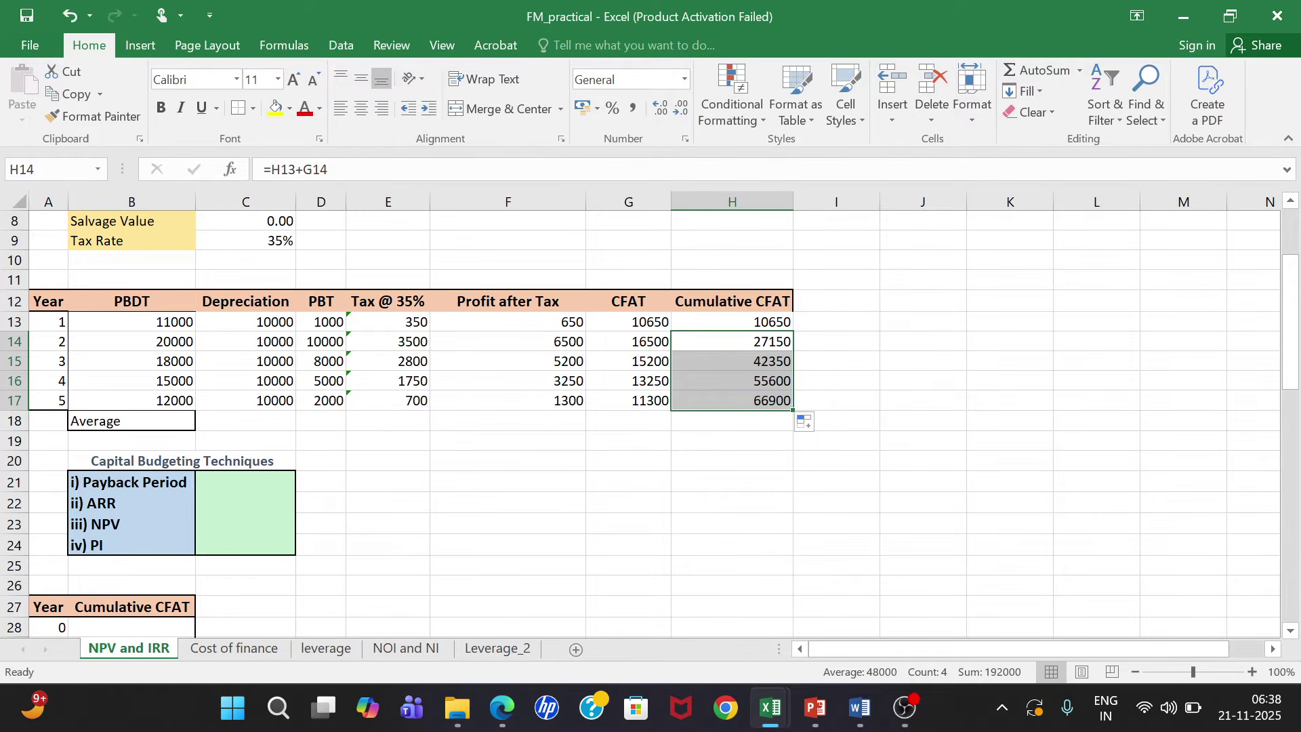
Step: Calculate the payback period in C21 with the formula =3+(C6-H15)/G16
{"action": "left_click", "coordinate": [254, 483]}
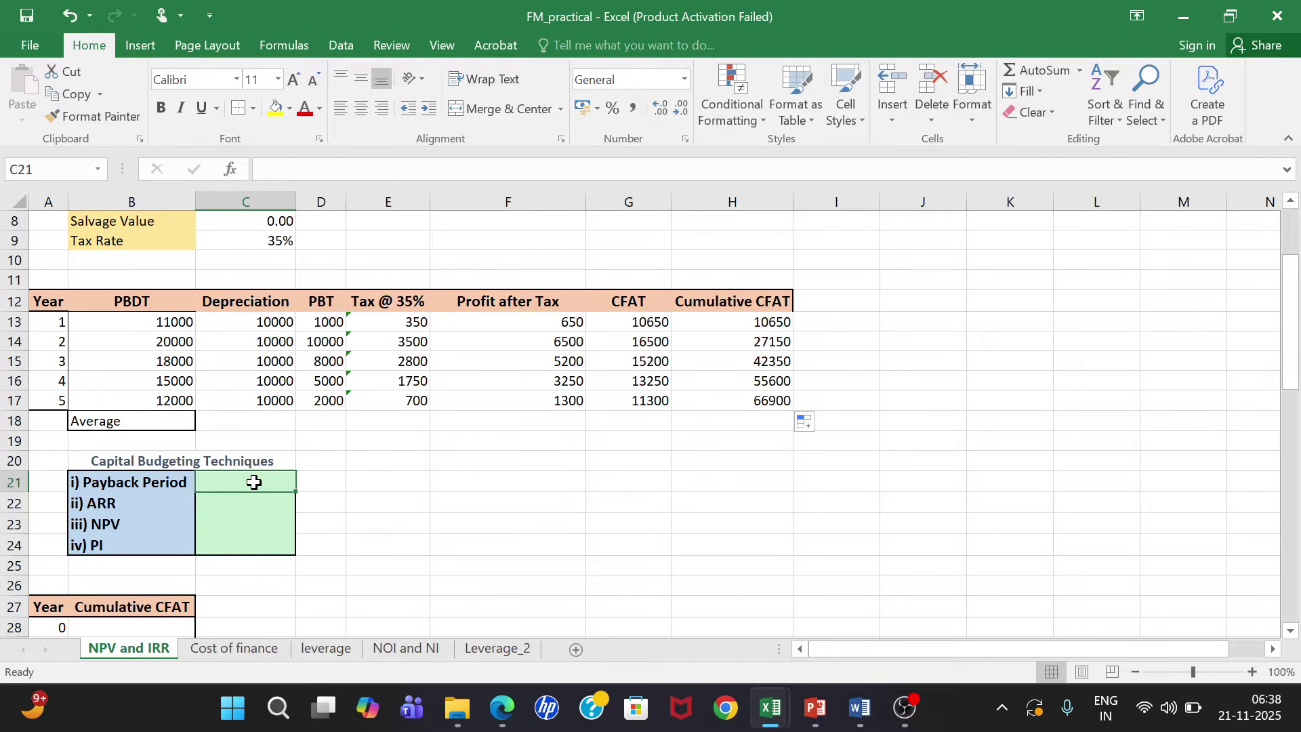
{"action": "left_click", "coordinate": [785, 359]}
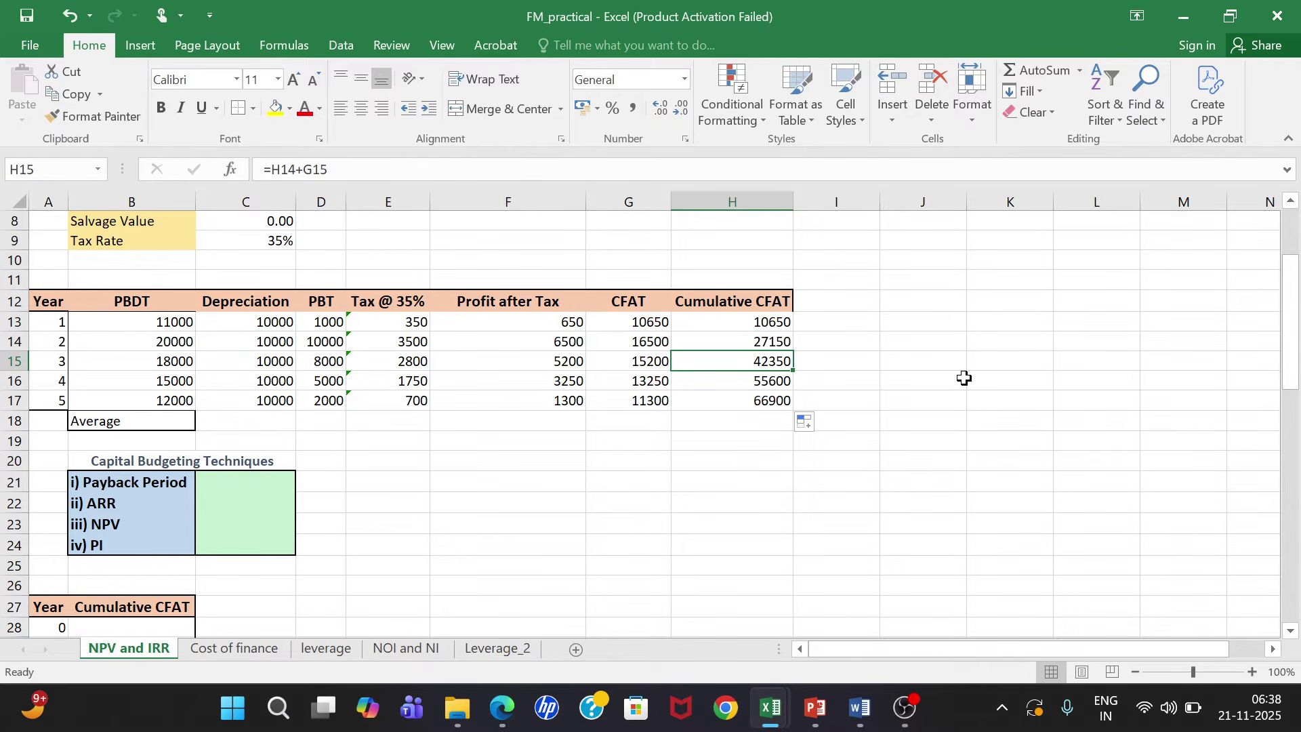
{"action": "left_click", "coordinate": [222, 485]}
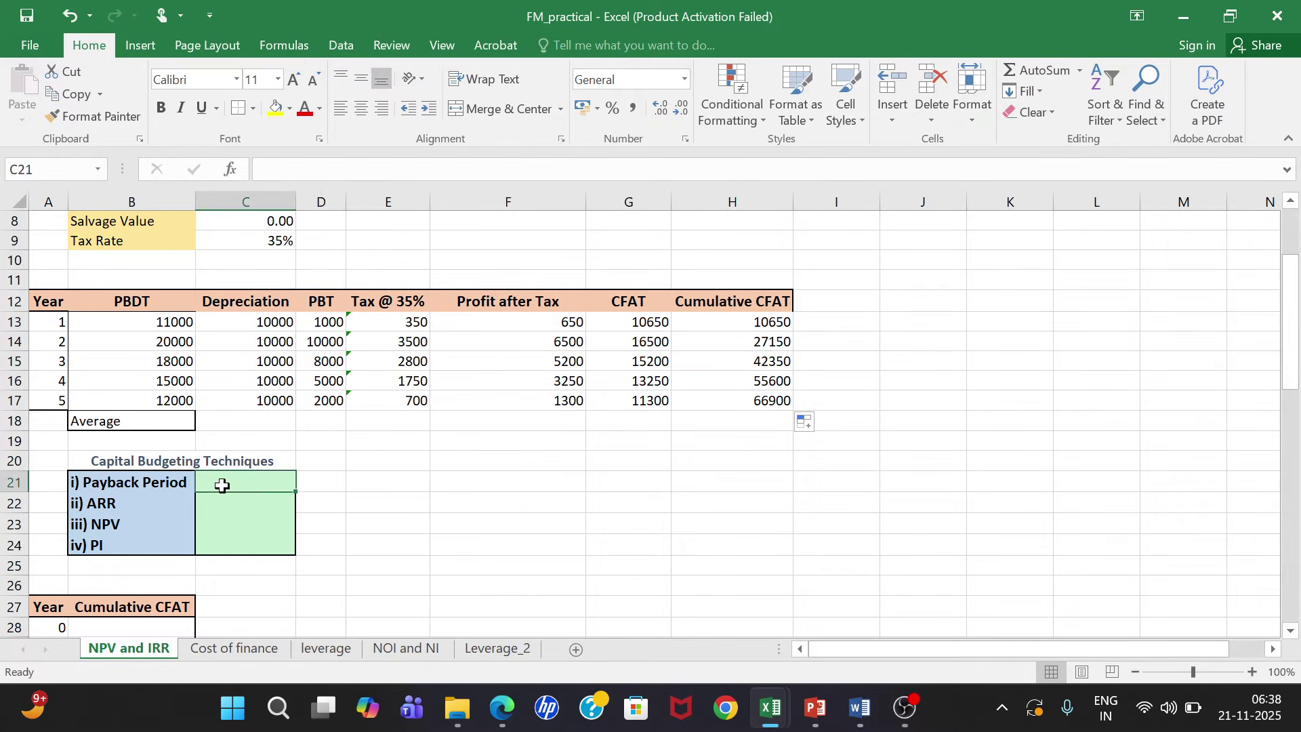
{"action": "type", "text": "="}
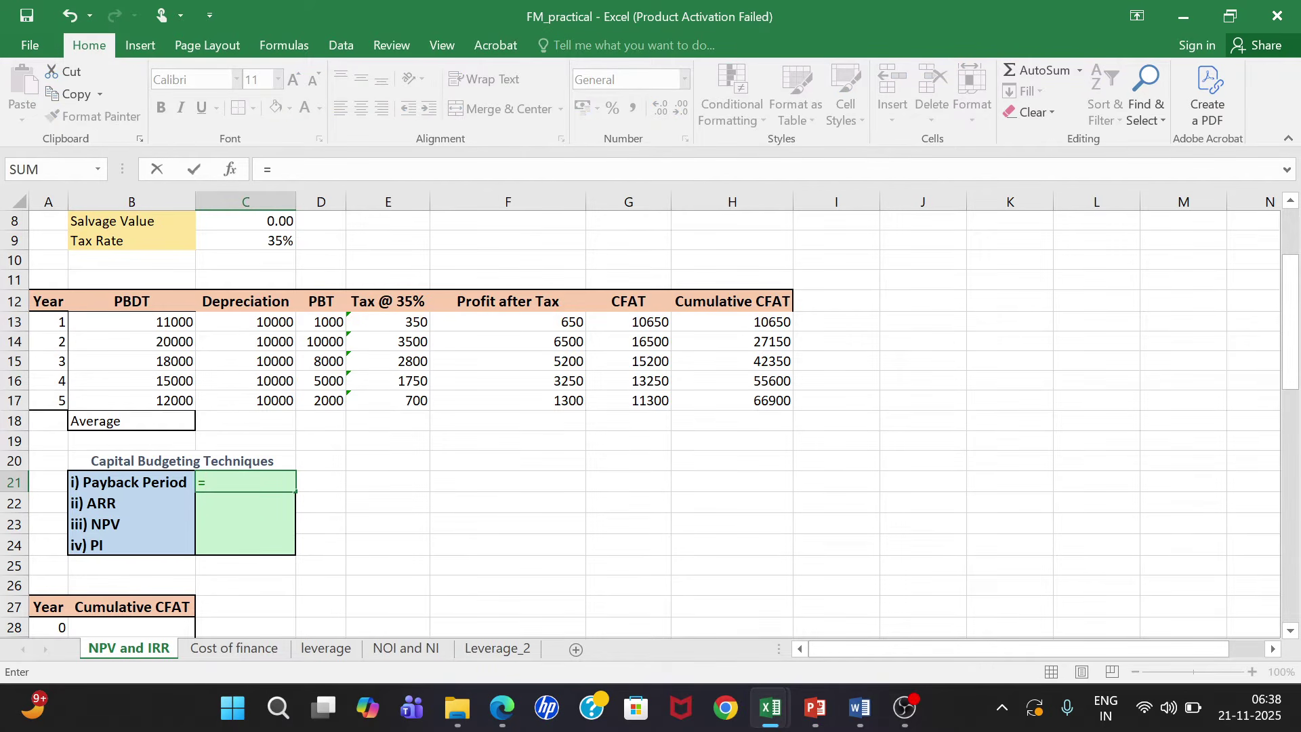
{"action": "type", "text": "3"}
{"action": "type", "text": "+("}
{"action": "scroll", "coordinate": [267, 253], "scroll_direction": "up", "scroll_amount": 2}
{"action": "left_click", "coordinate": [264, 256]}
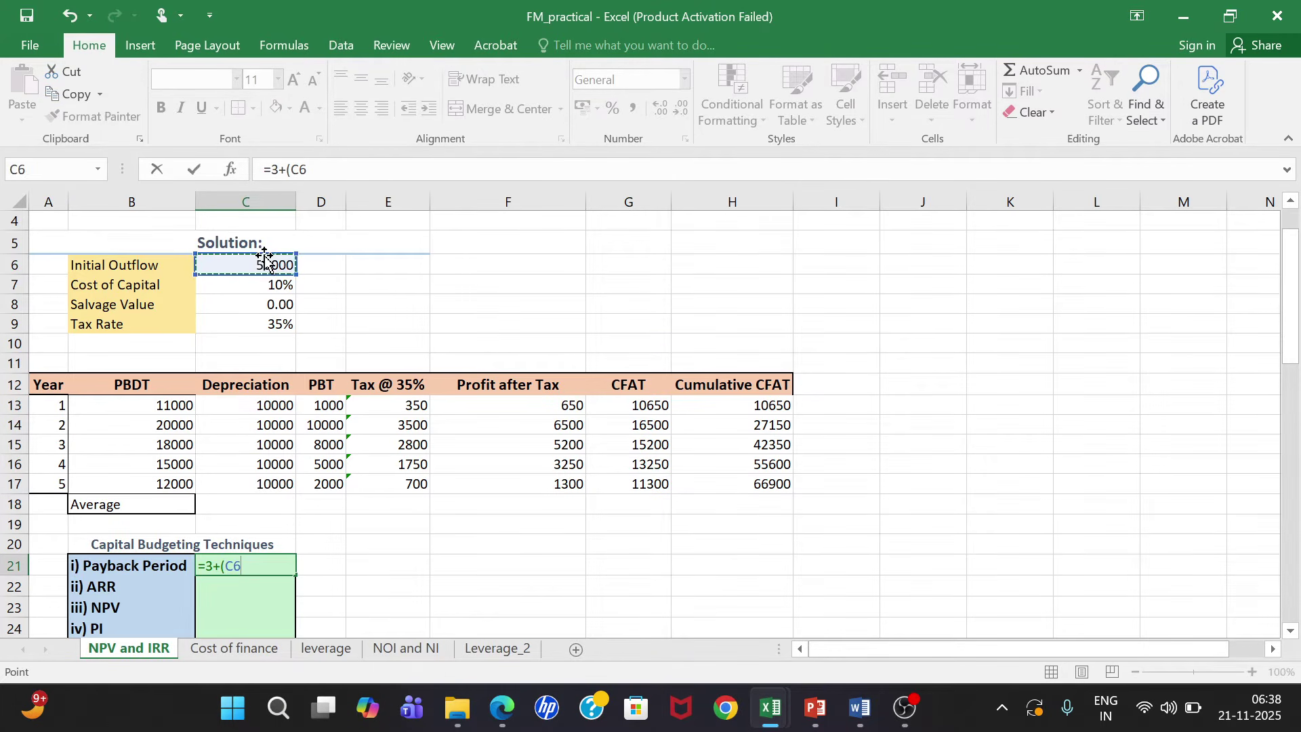
{"action": "type", "text": "-"}
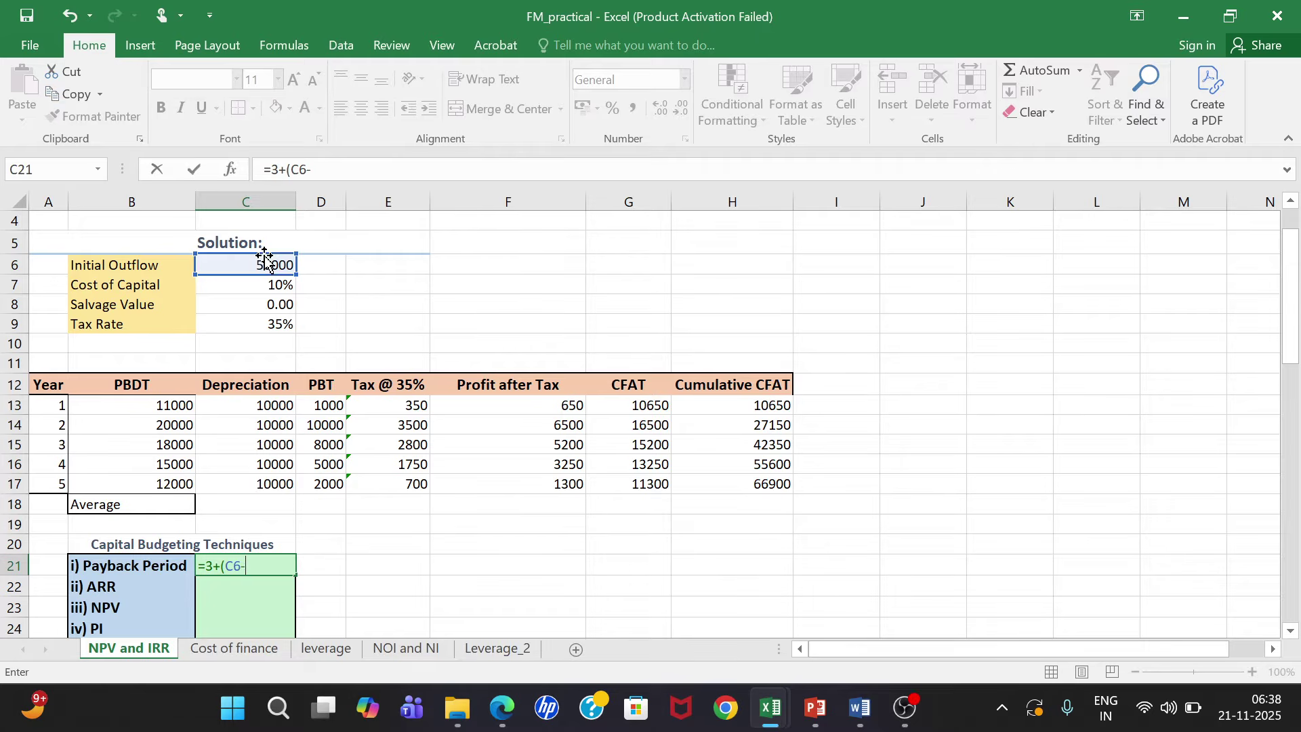
{"action": "left_click", "coordinate": [771, 444]}
{"action": "type", "text": ")"}
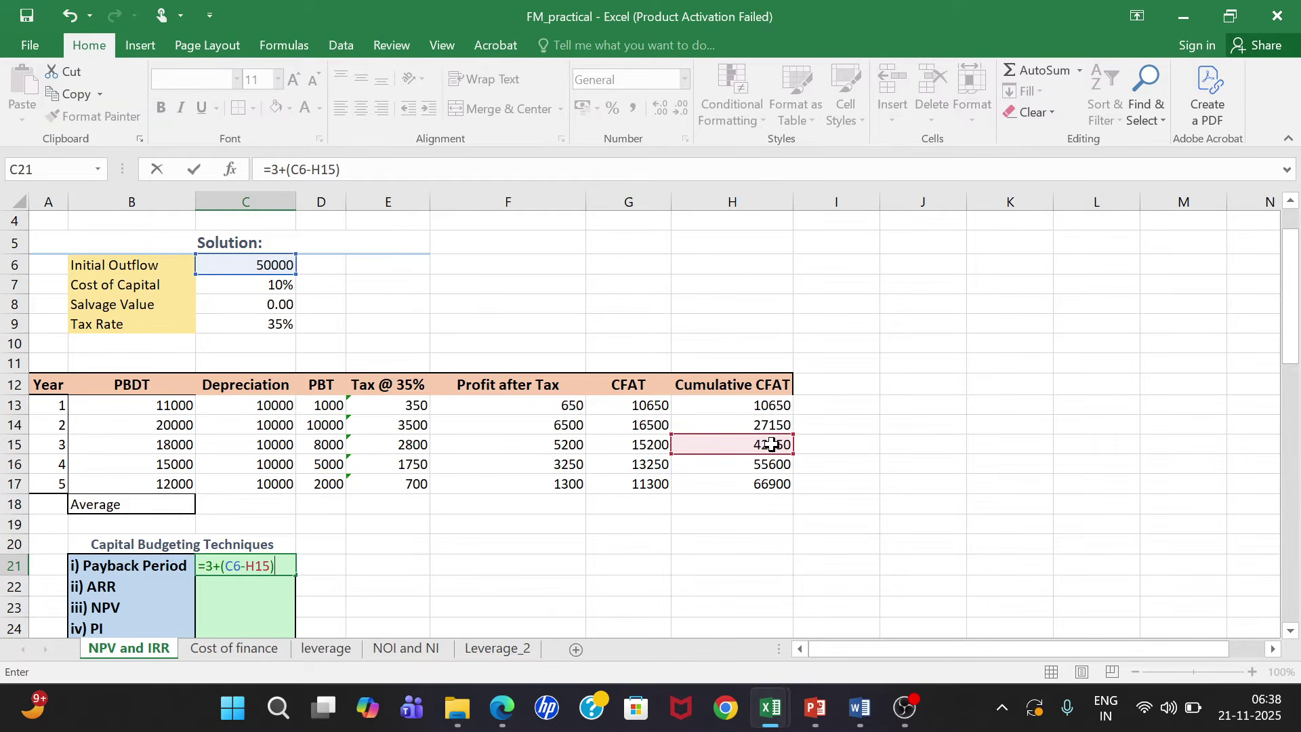
{"action": "type", "text": "/"}
{"action": "left_click", "coordinate": [633, 461]}
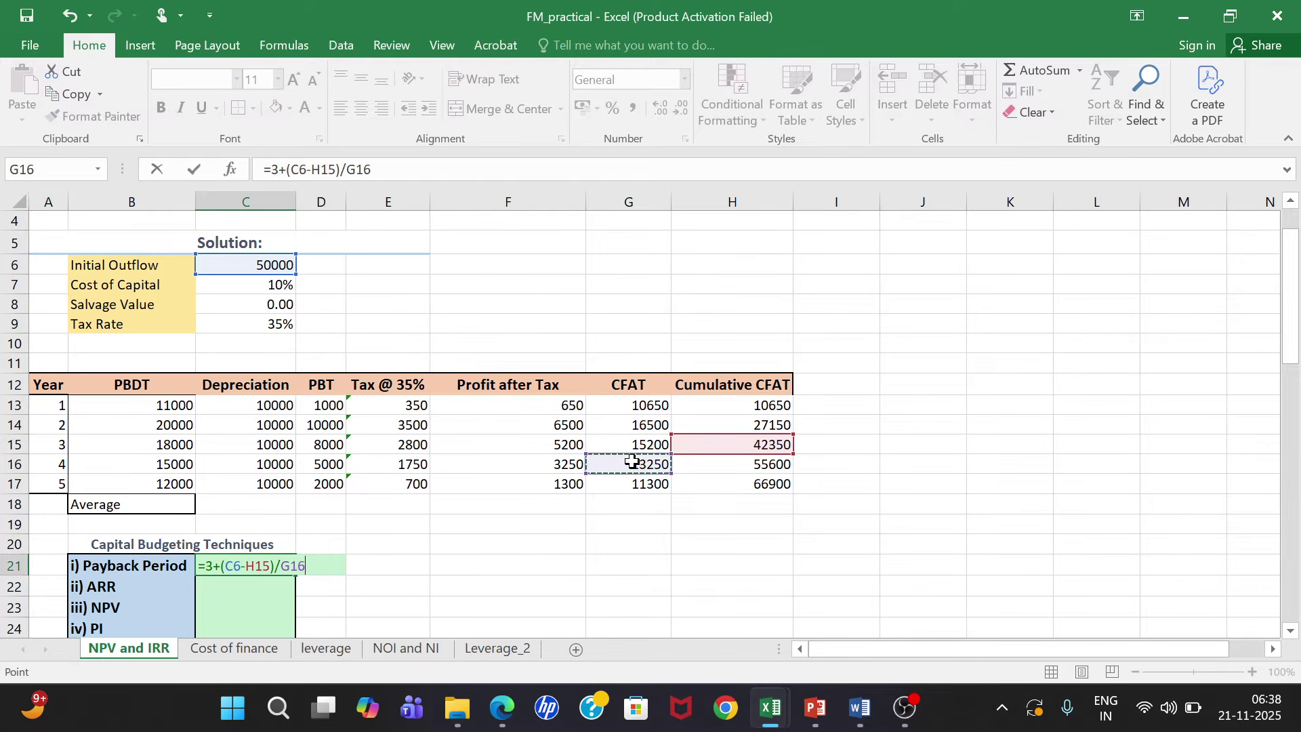
{"action": "key", "text": "Return"}
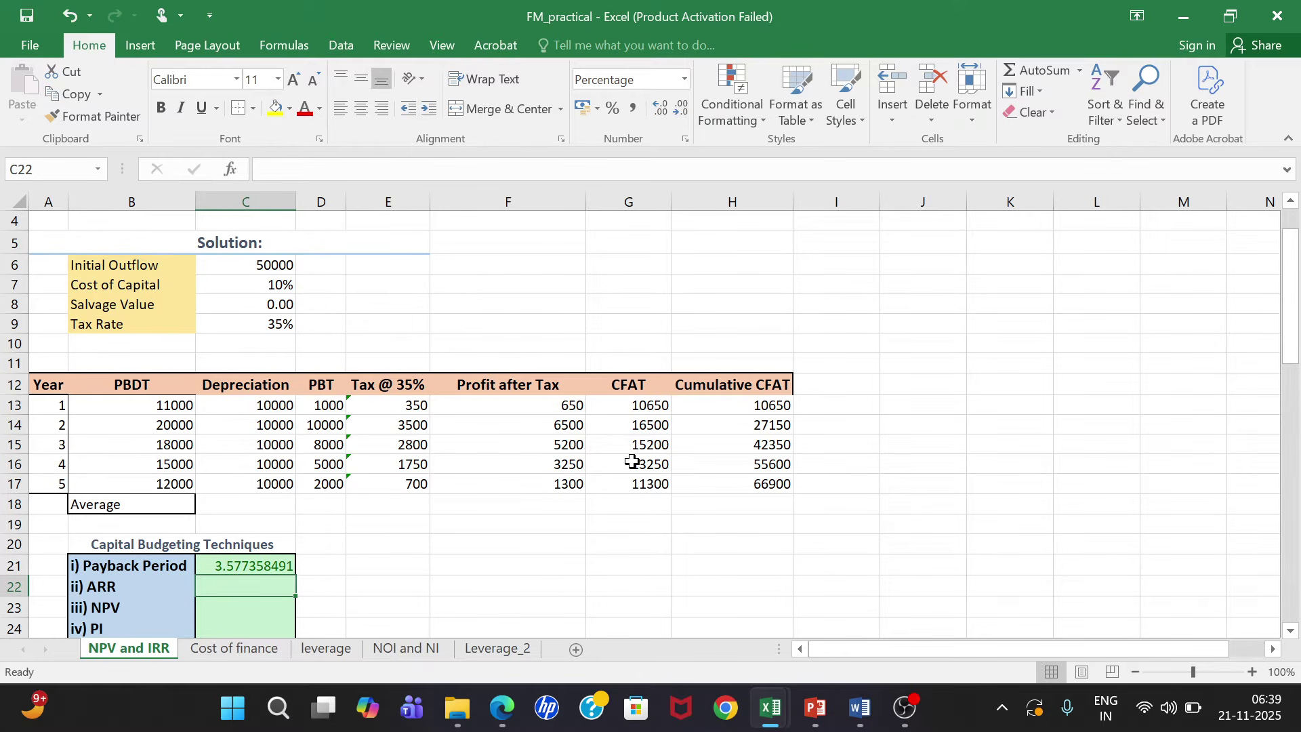
Step: Calculate the average profit after tax in F18 with =SUM(F13:F17)/5
{"action": "scroll", "coordinate": [632, 462], "scroll_direction": "down", "scroll_amount": 1}
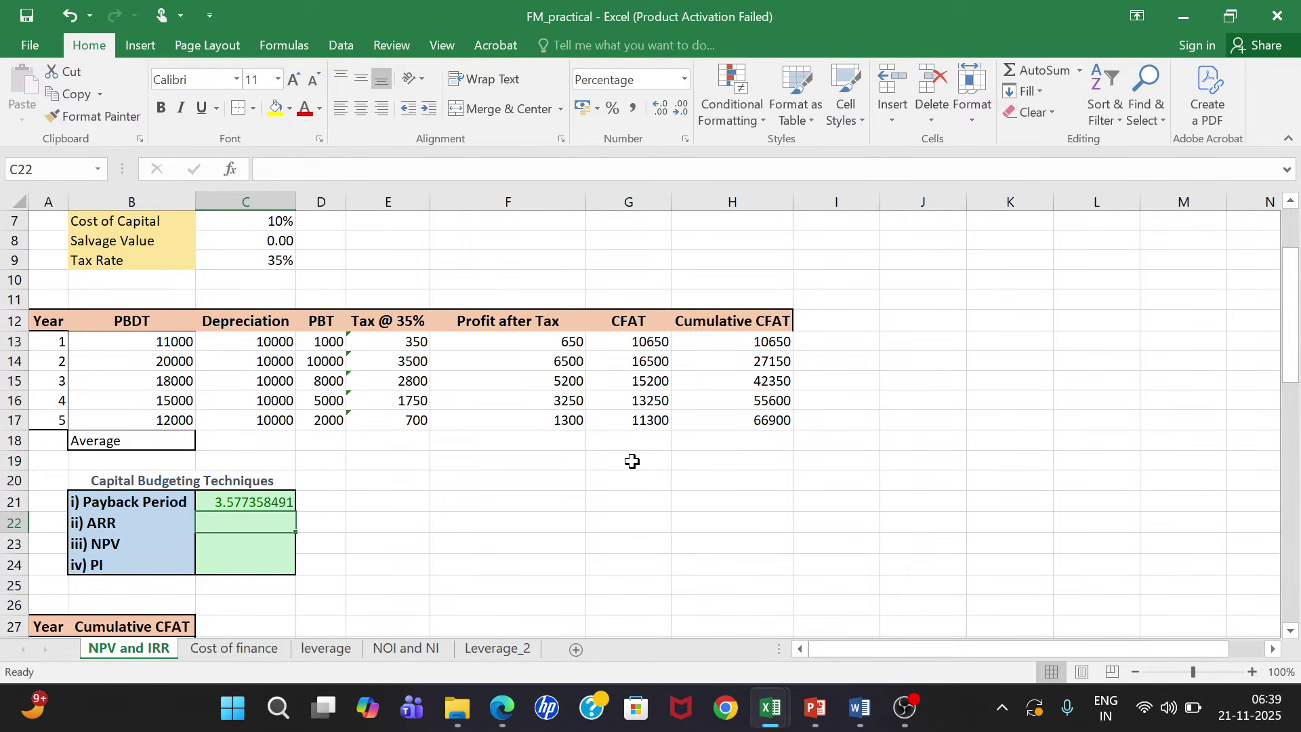
{"action": "left_click", "coordinate": [508, 437]}
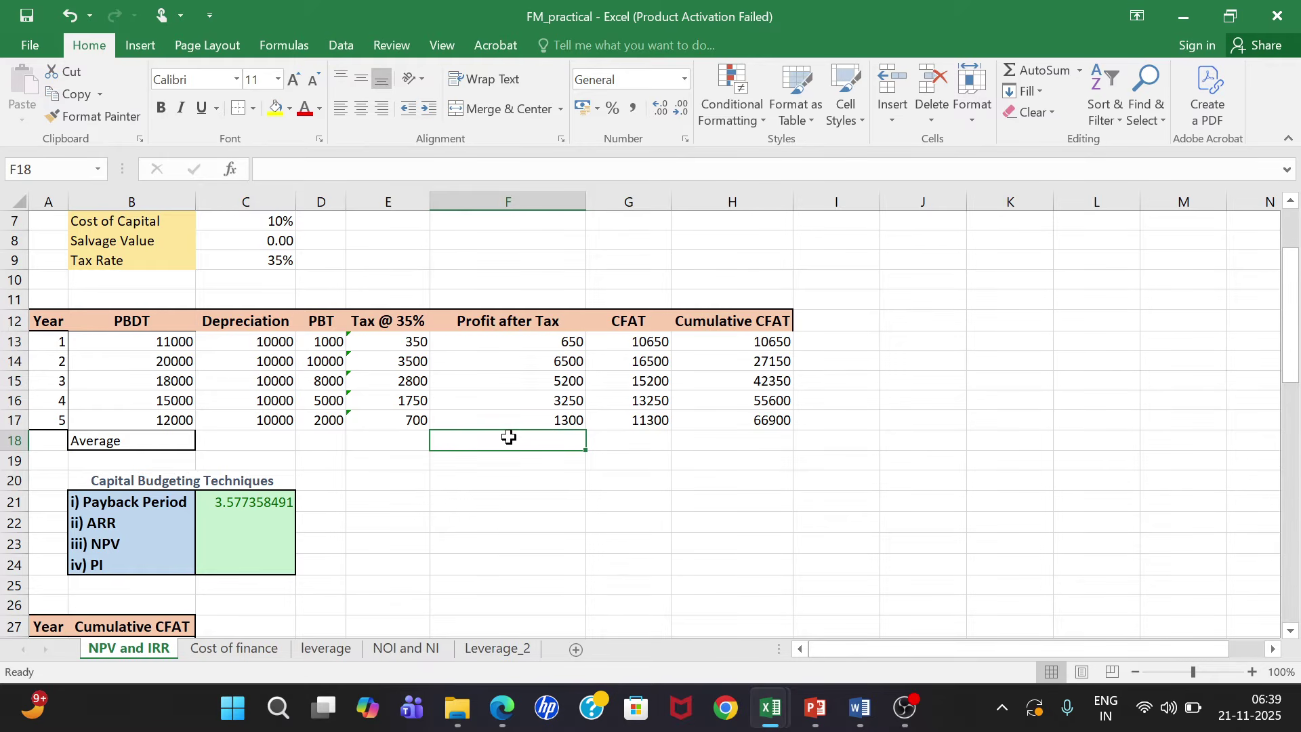
{"action": "type", "text": "=S"}
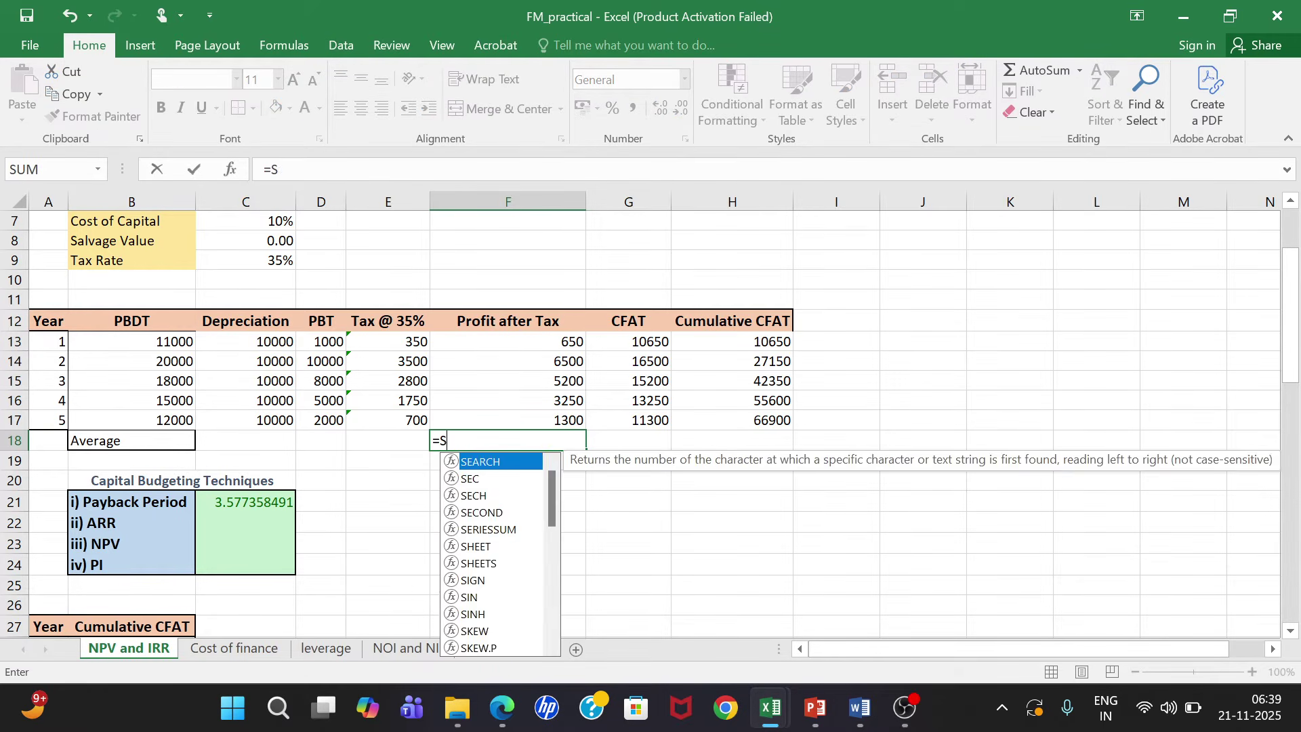
{"action": "type", "text": "um("}
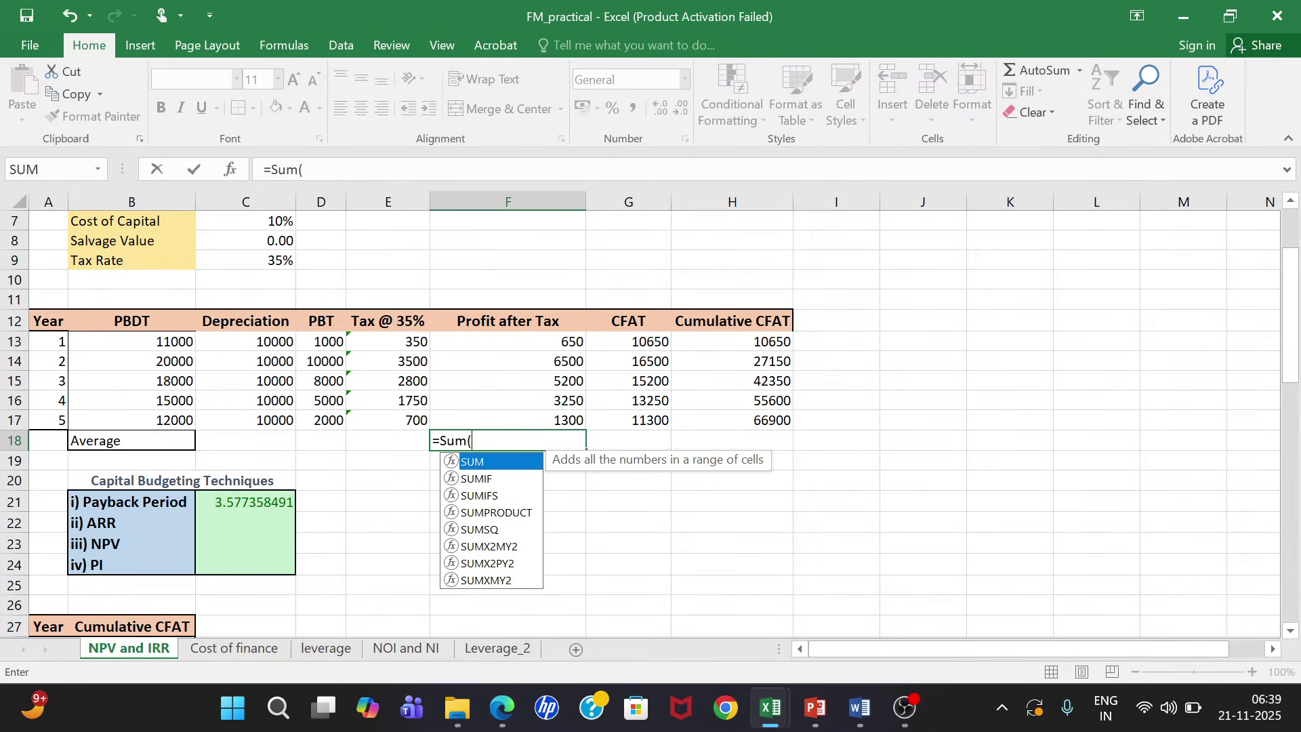
{"action": "left_click_drag", "start_coordinate": [551, 337], "coordinate": [561, 429]}
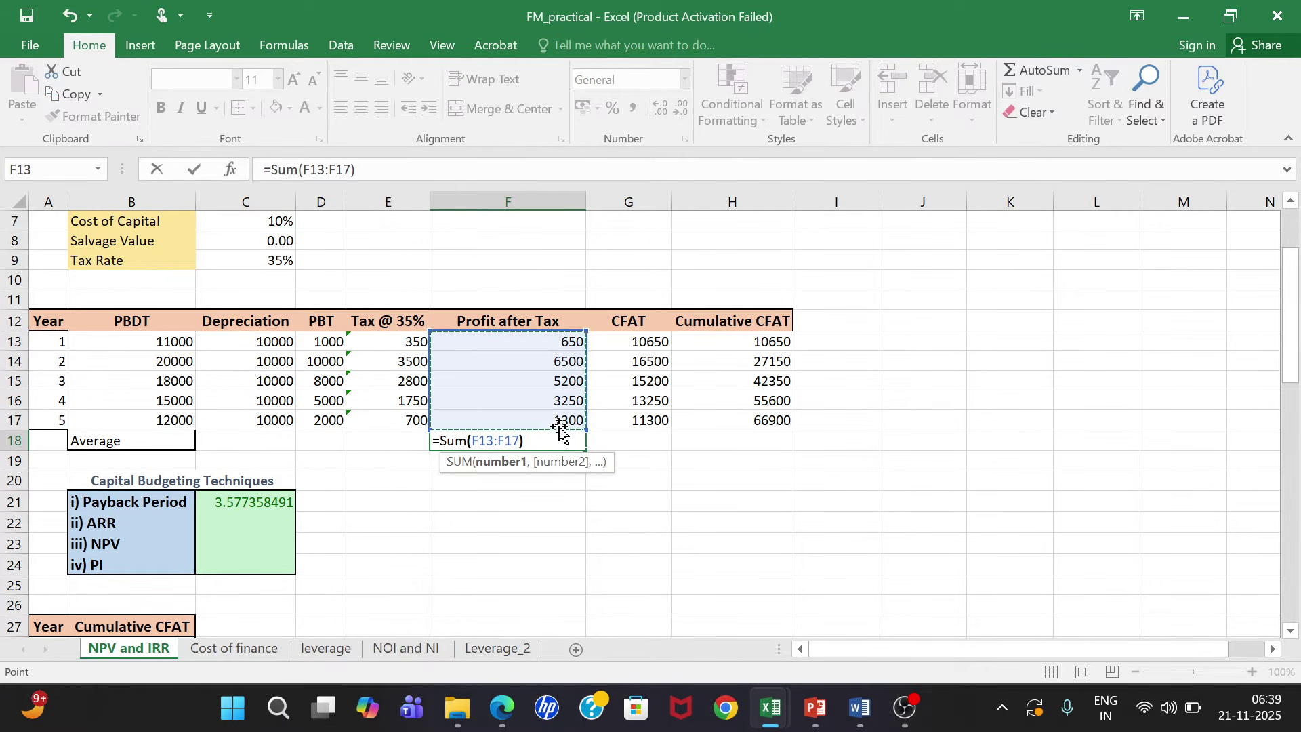
{"action": "type", "text": ")/"}
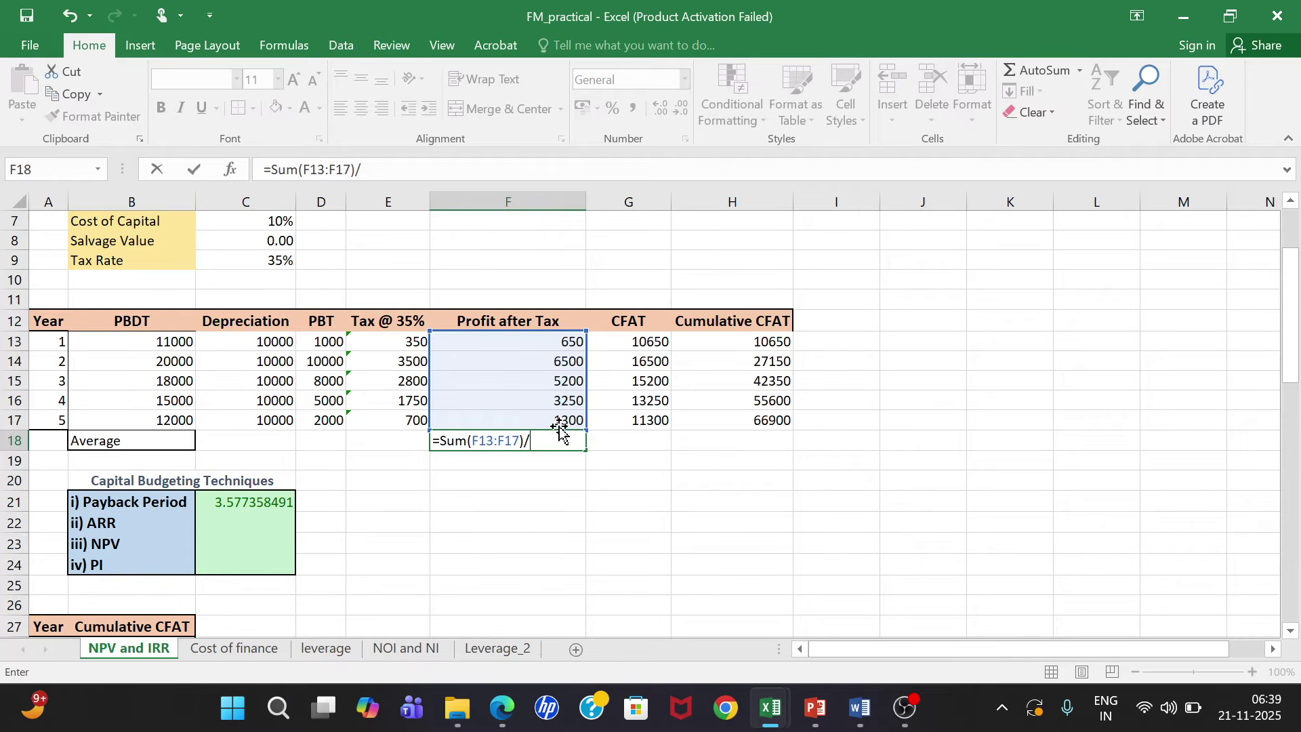
{"action": "type", "text": "5"}
{"action": "key", "text": "Return"}
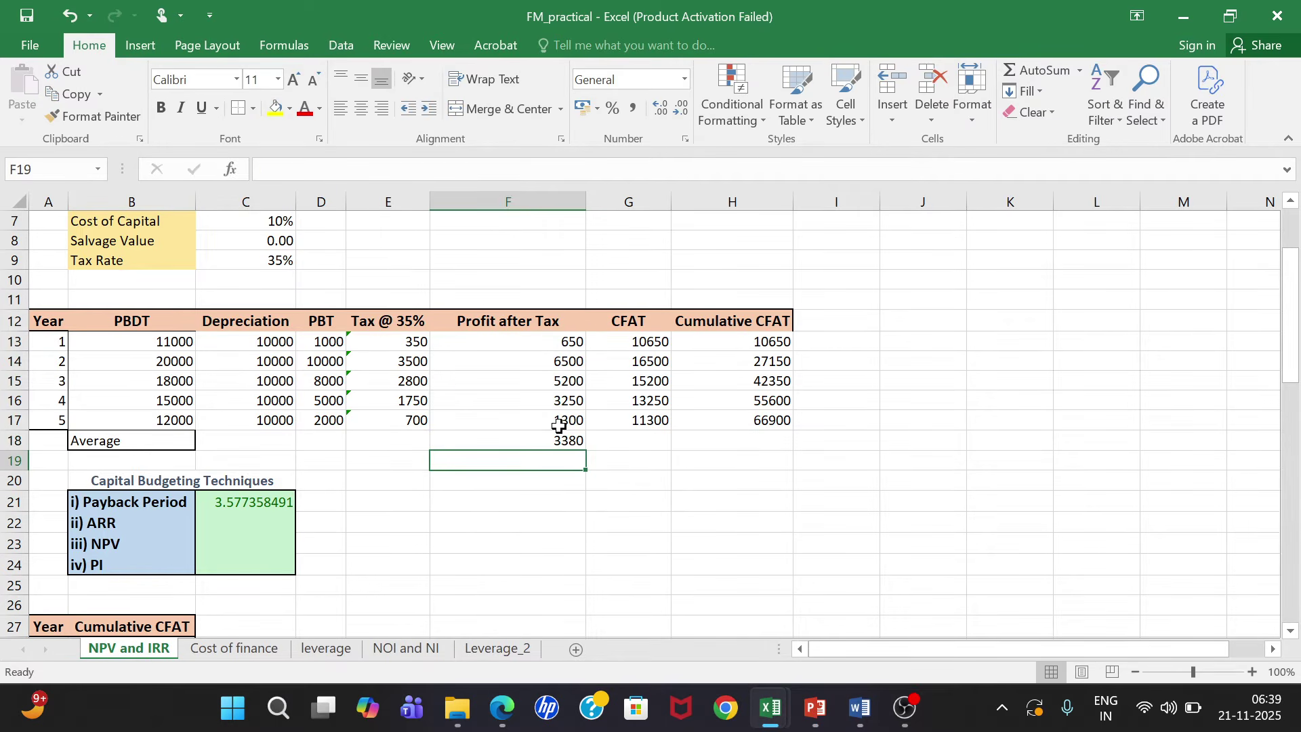
Step: Calculate the ARR in C22 with the formula =F18/(C6/2)
{"action": "left_click", "coordinate": [270, 526]}
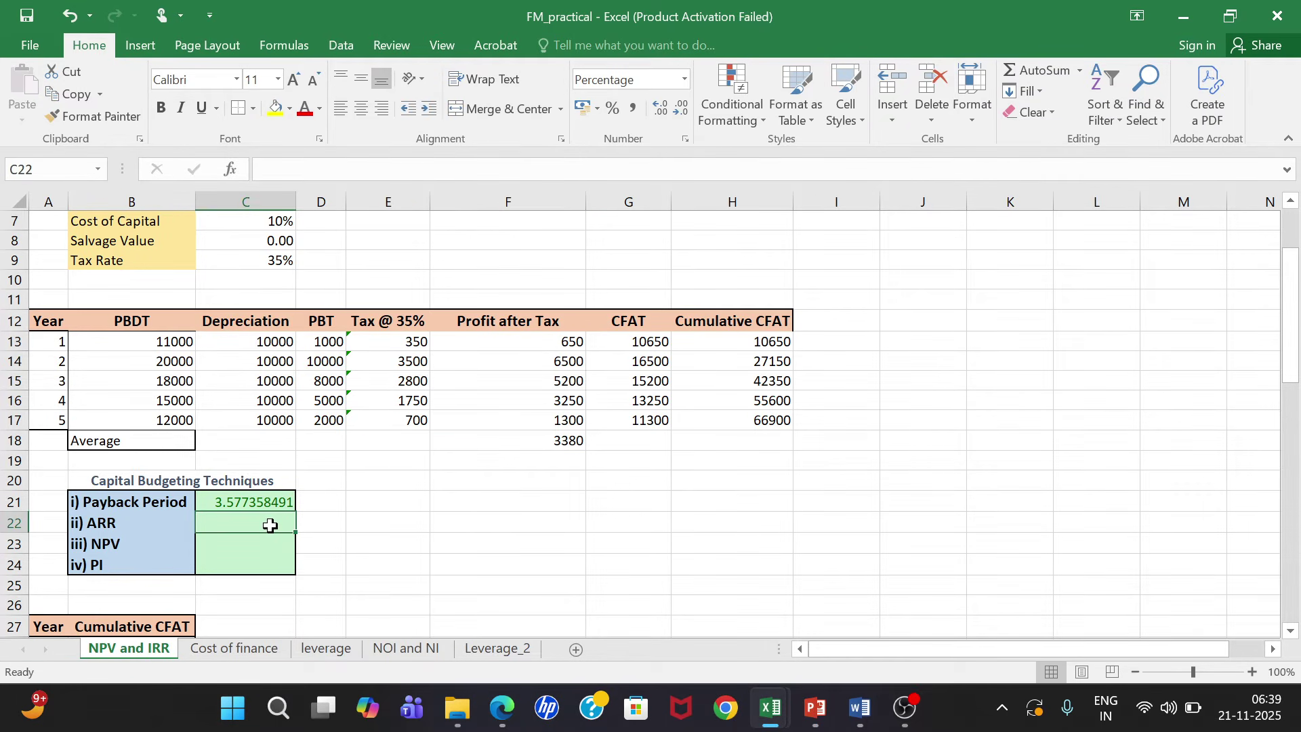
{"action": "type", "text": "="}
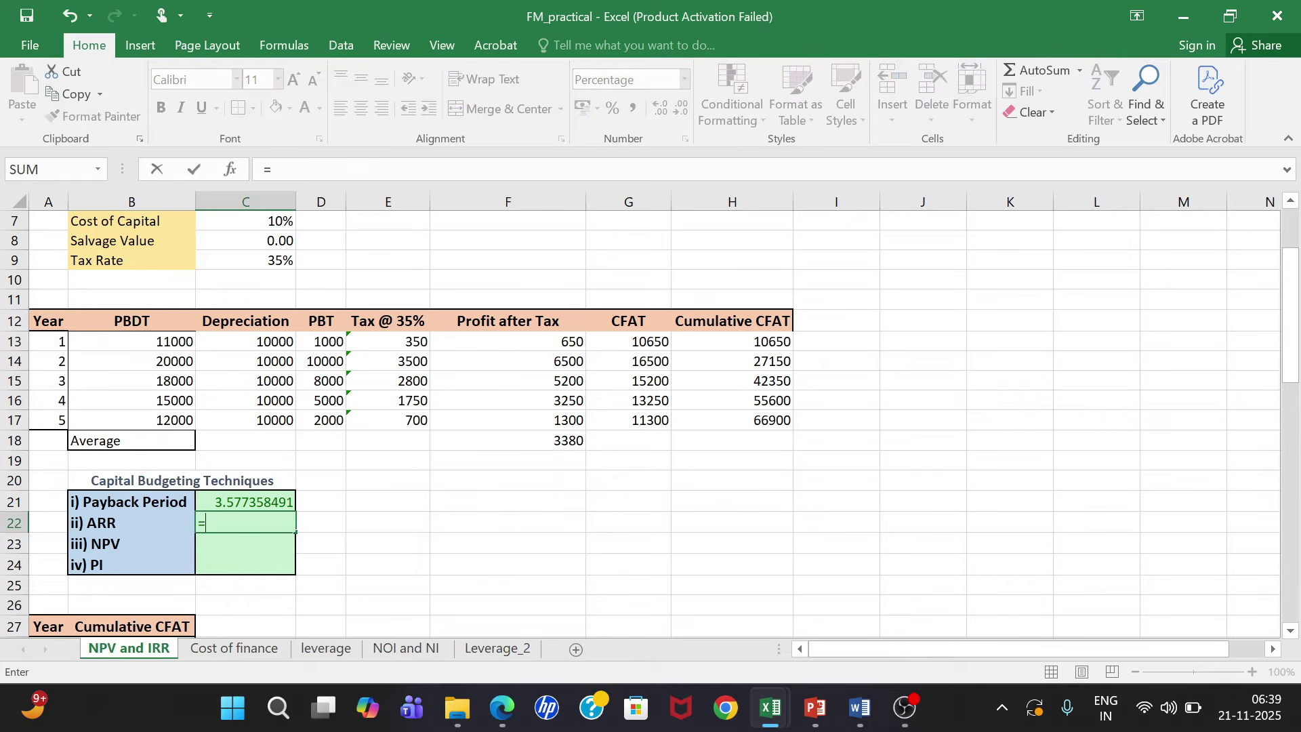
{"action": "left_click", "coordinate": [519, 439]}
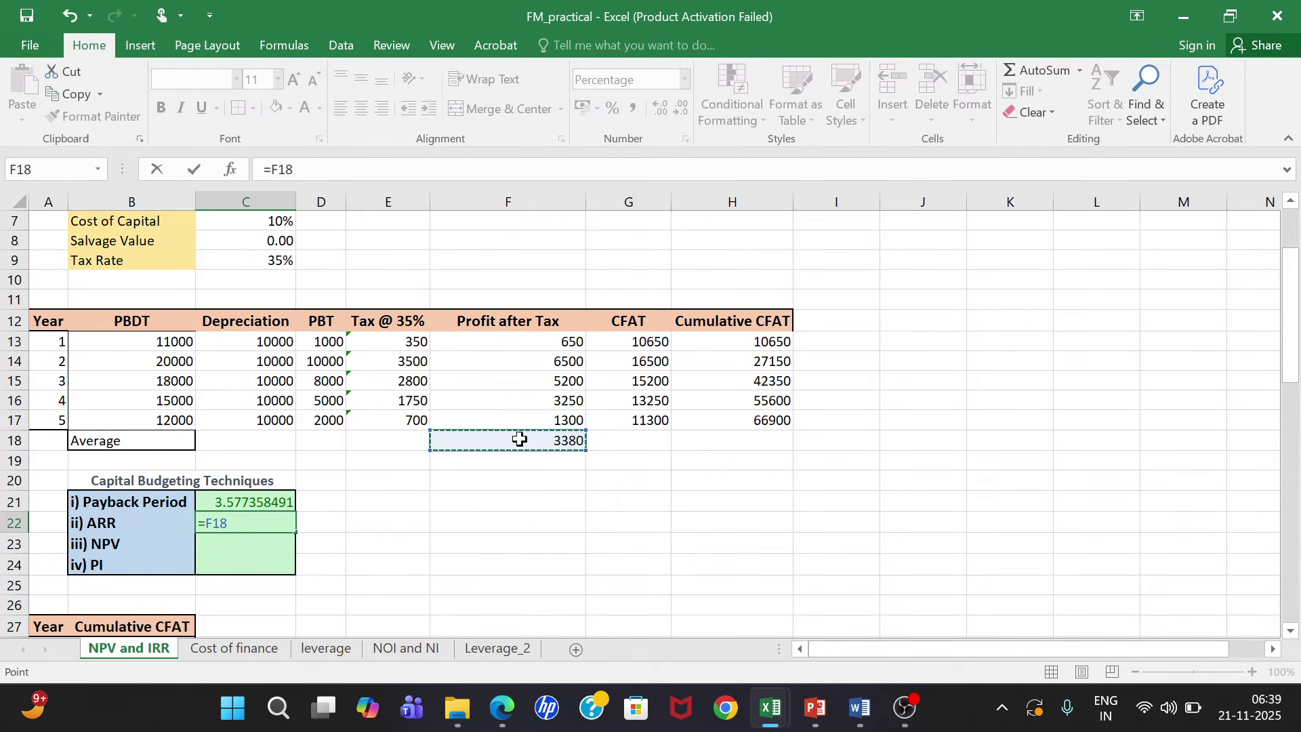
{"action": "type", "text": "/("}
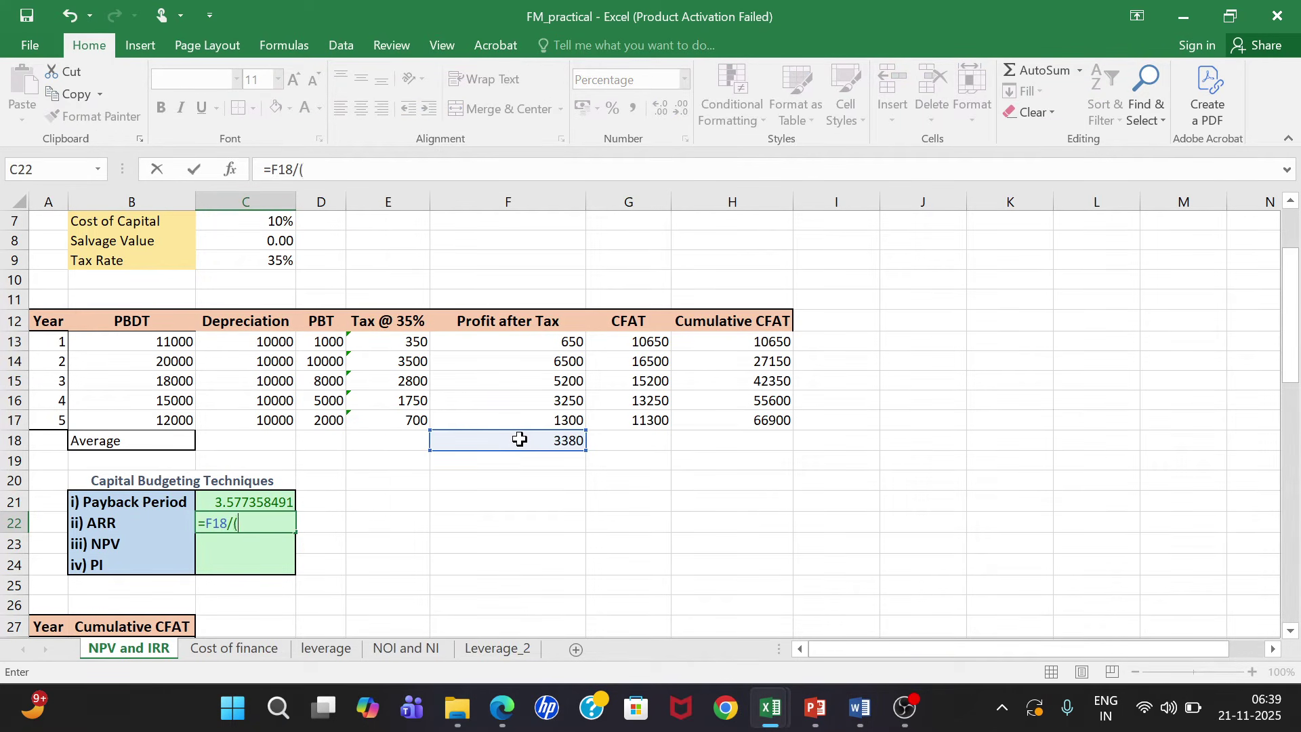
{"action": "scroll", "coordinate": [519, 440], "scroll_direction": "up", "scroll_amount": 1}
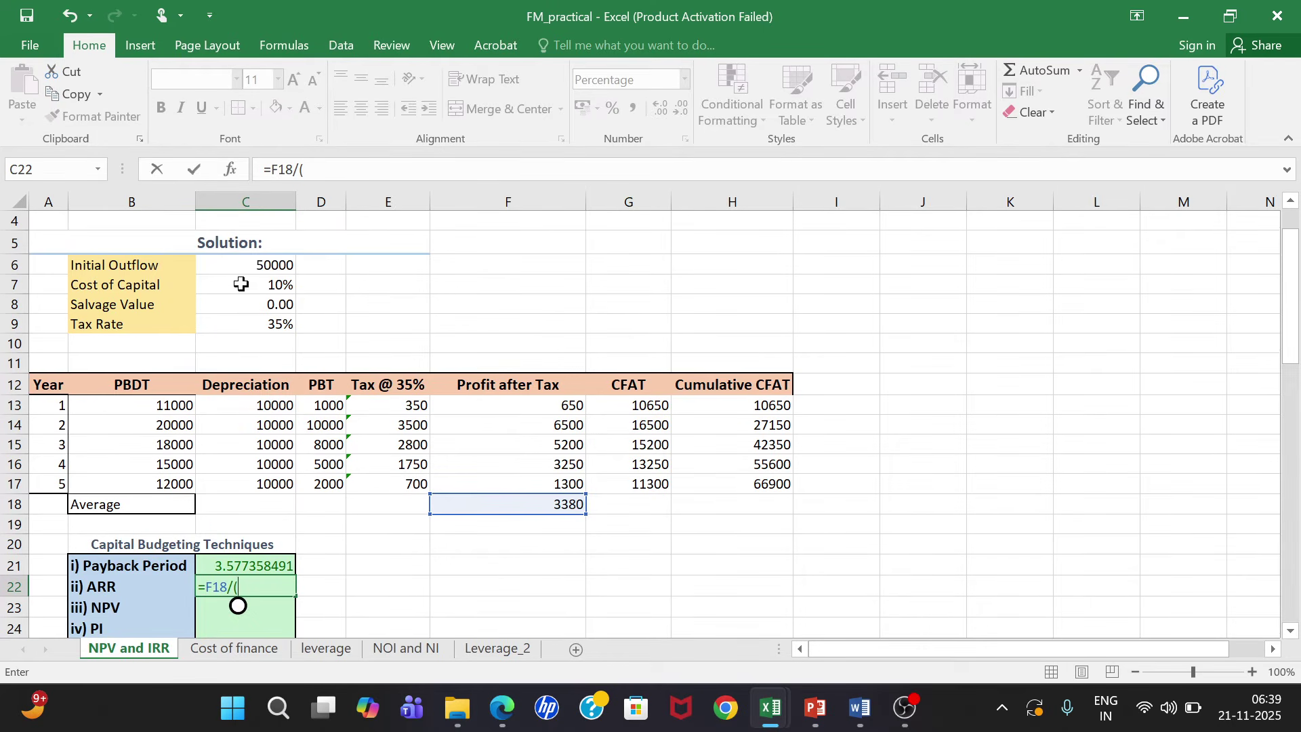
{"action": "left_click", "coordinate": [265, 264]}
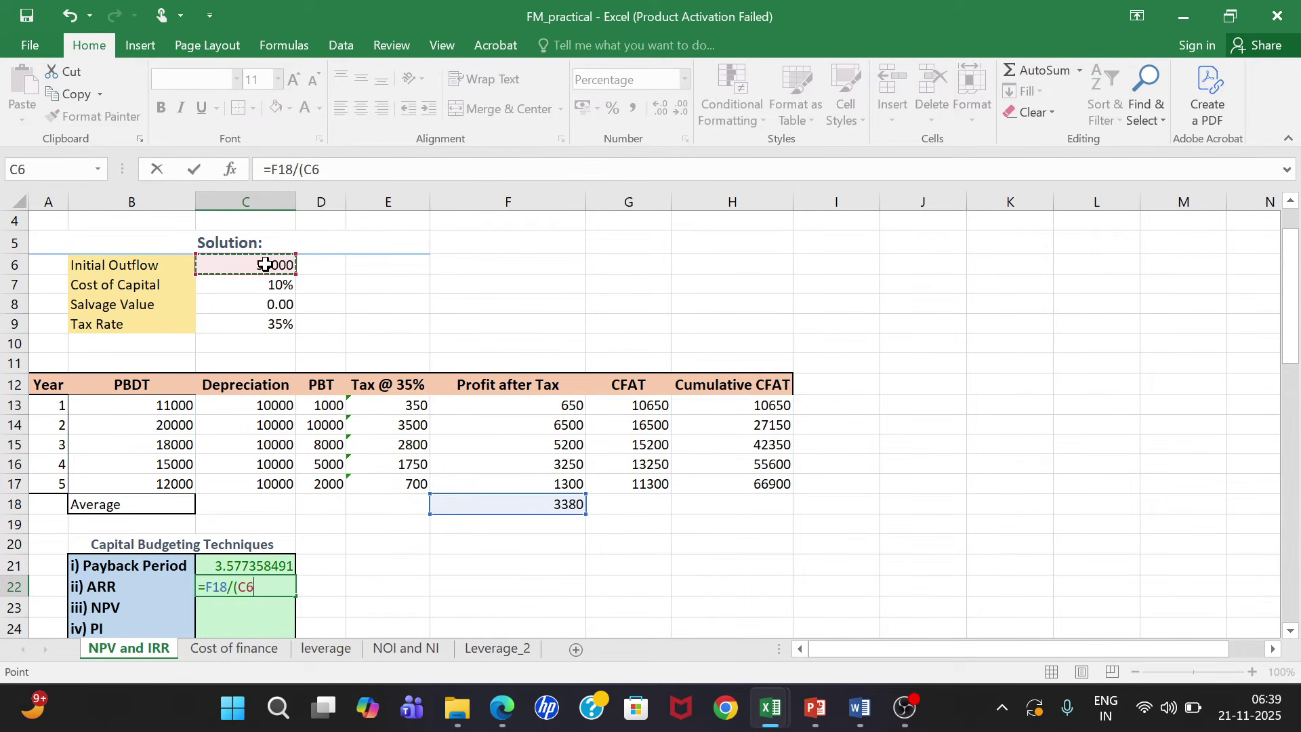
{"action": "type", "text": "/2)"}
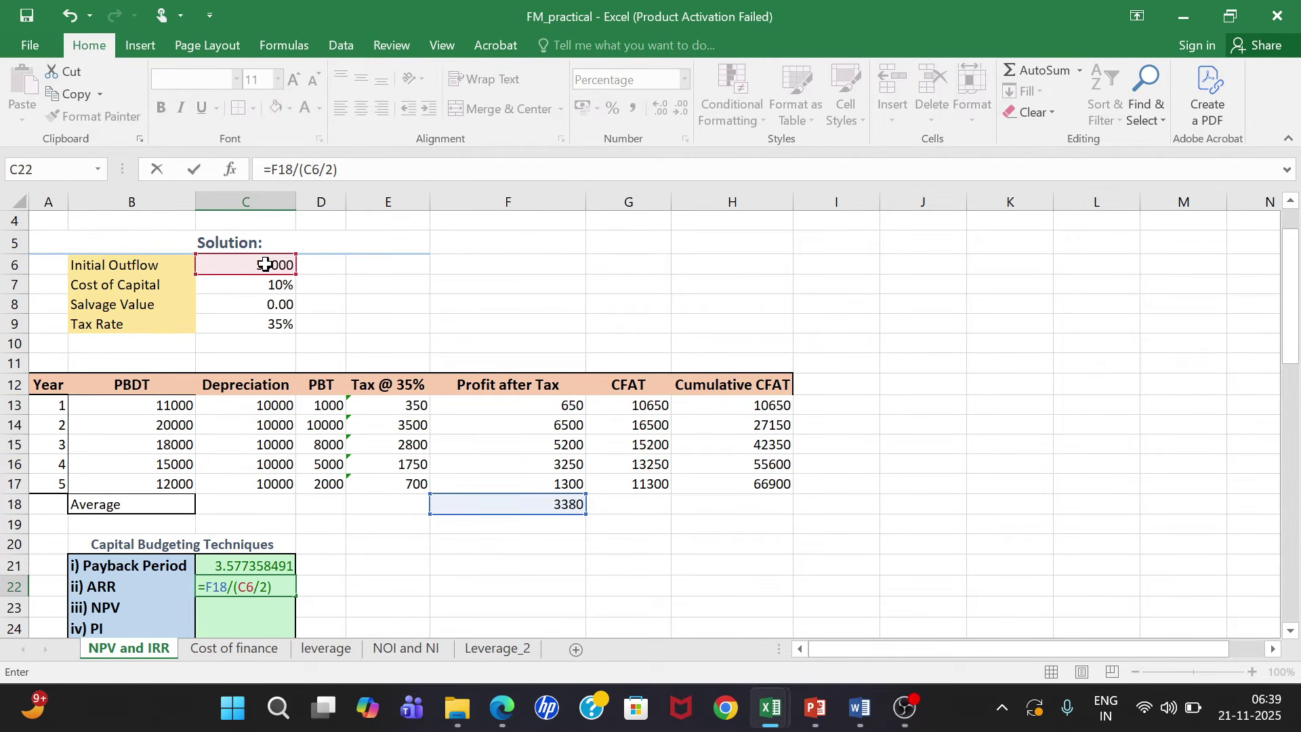
{"action": "key", "text": "Return"}
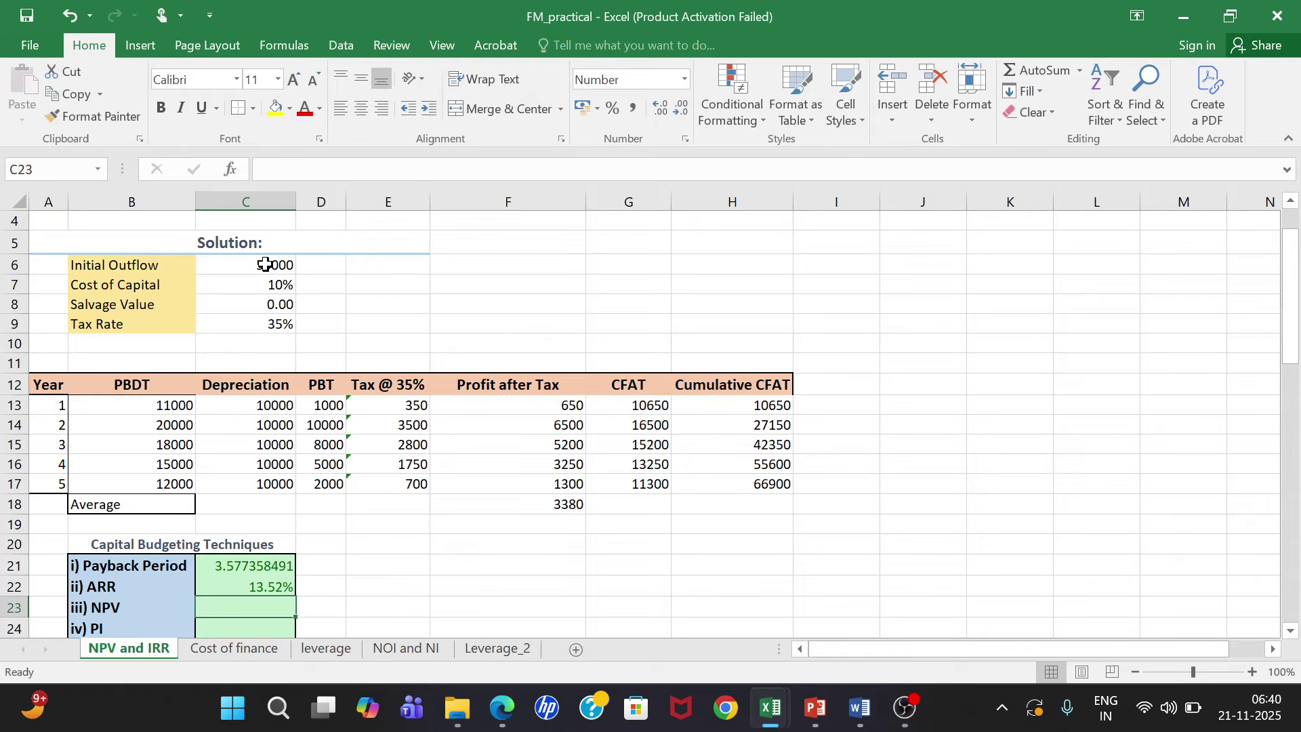
Step: Calculate the NPV in C23 with the formula =NPV(C7,G13:G17)-C6
{"action": "type", "text": "="}
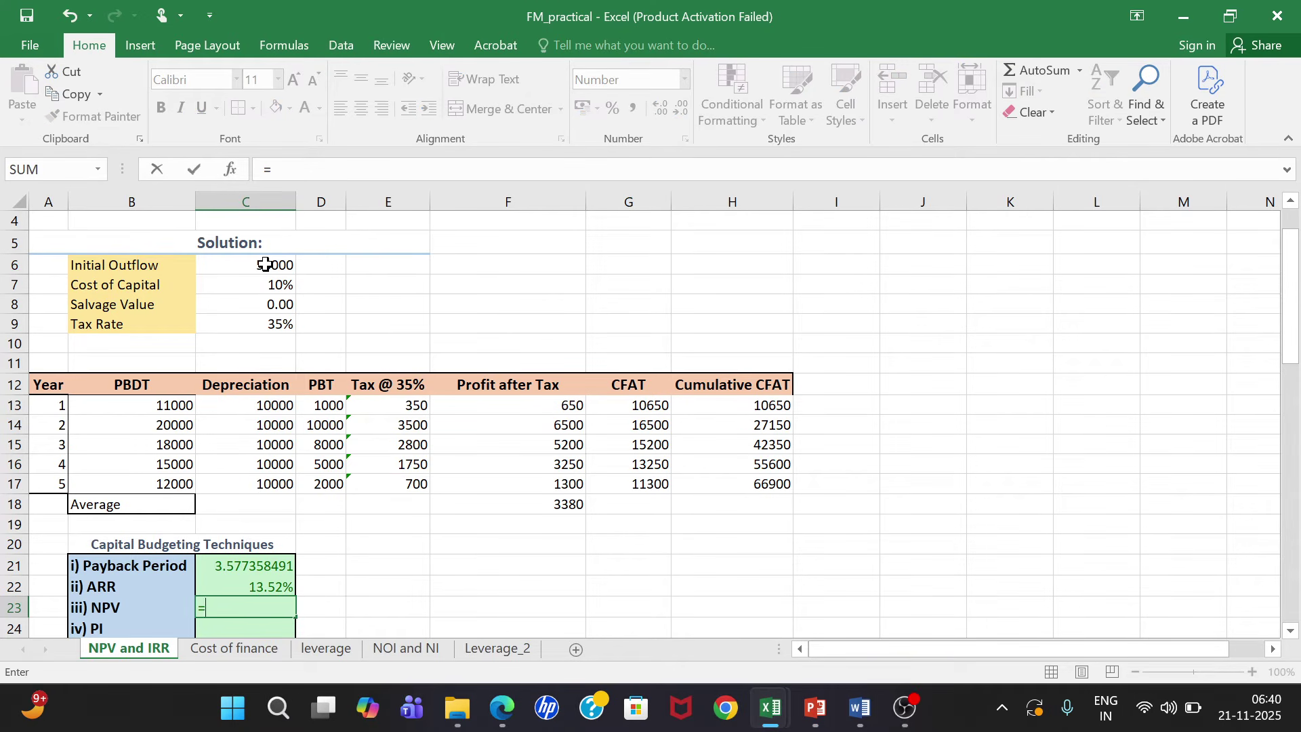
{"action": "type", "text": "N"}
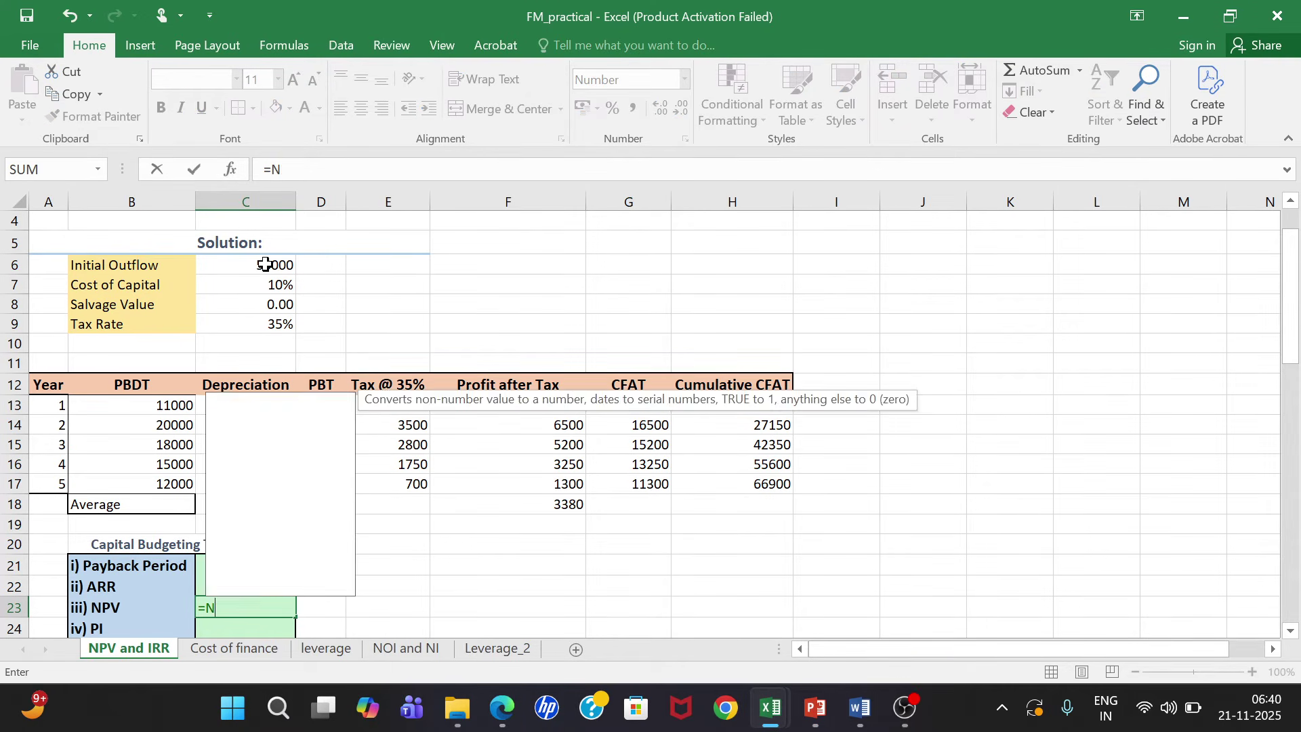
{"action": "type", "text": "PV("}
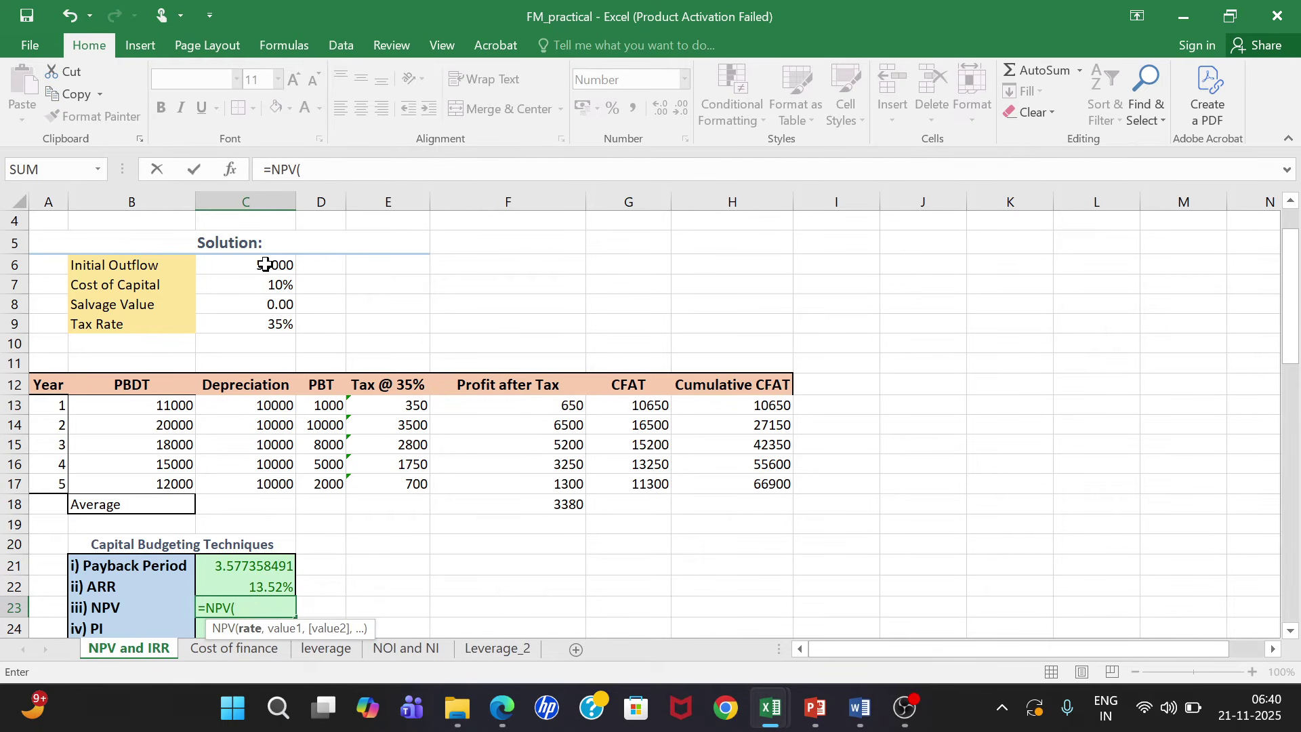
{"action": "left_click", "coordinate": [255, 282]}
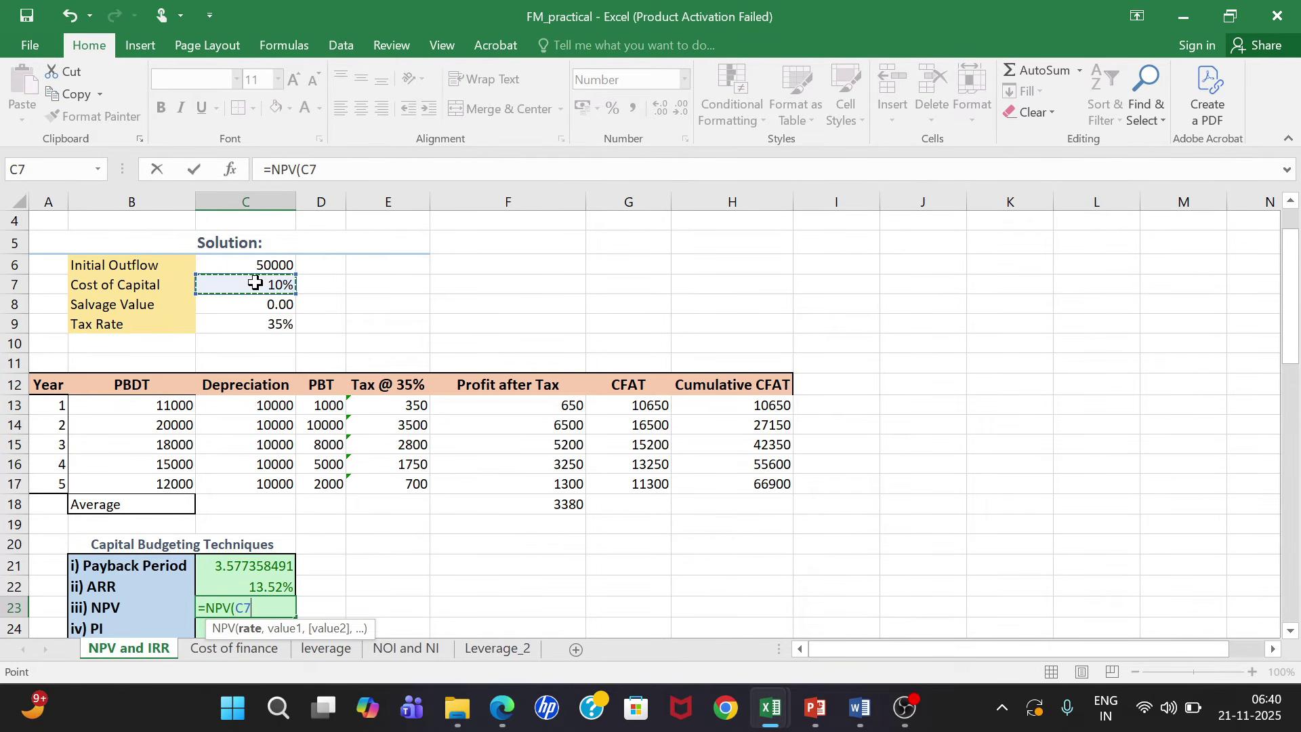
{"action": "type", "text": ","}
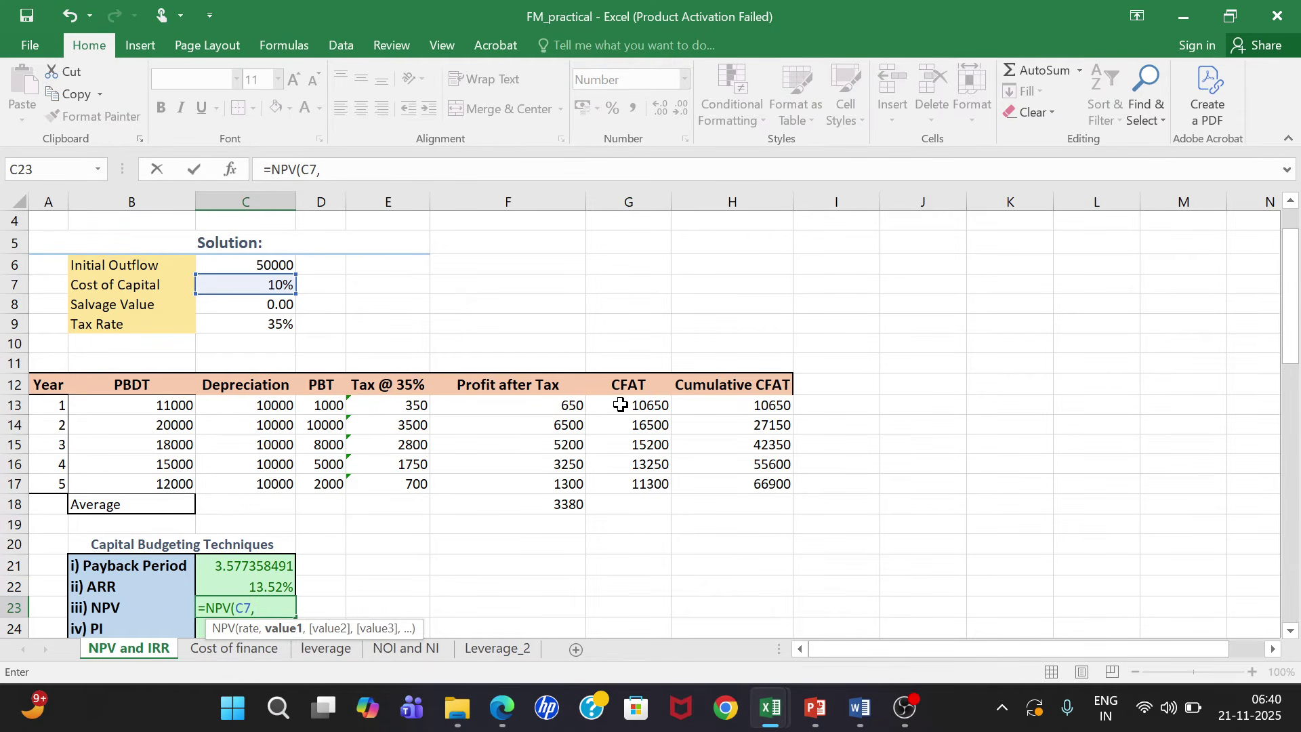
{"action": "left_click_drag", "start_coordinate": [620, 404], "coordinate": [631, 480]}
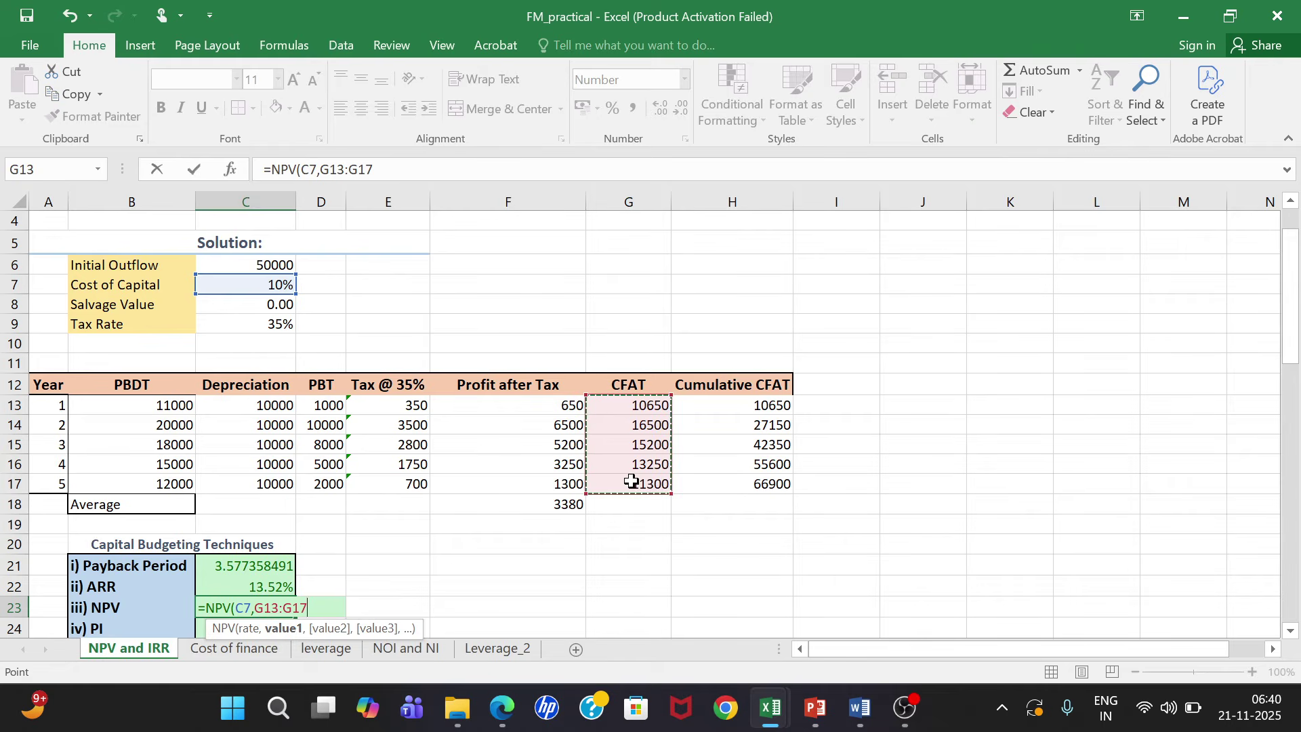
{"action": "type", "text": ")-"}
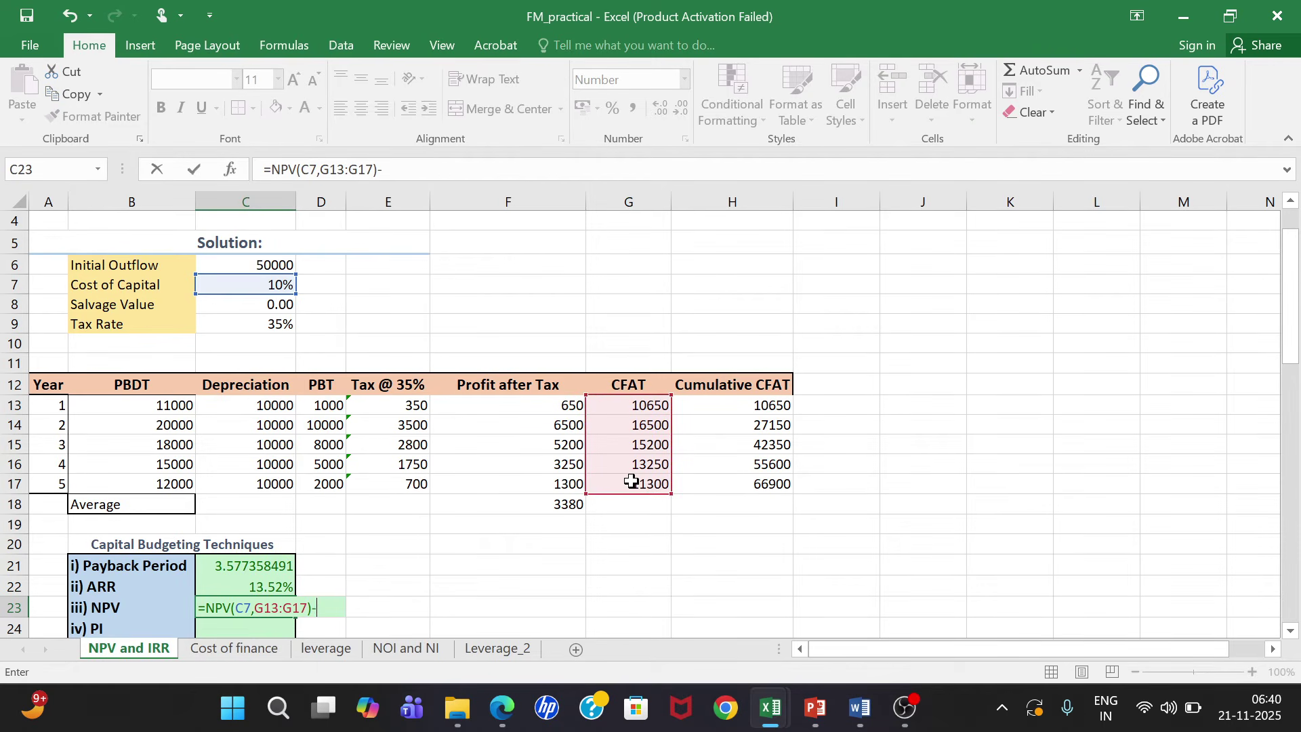
{"action": "left_click", "coordinate": [267, 265]}
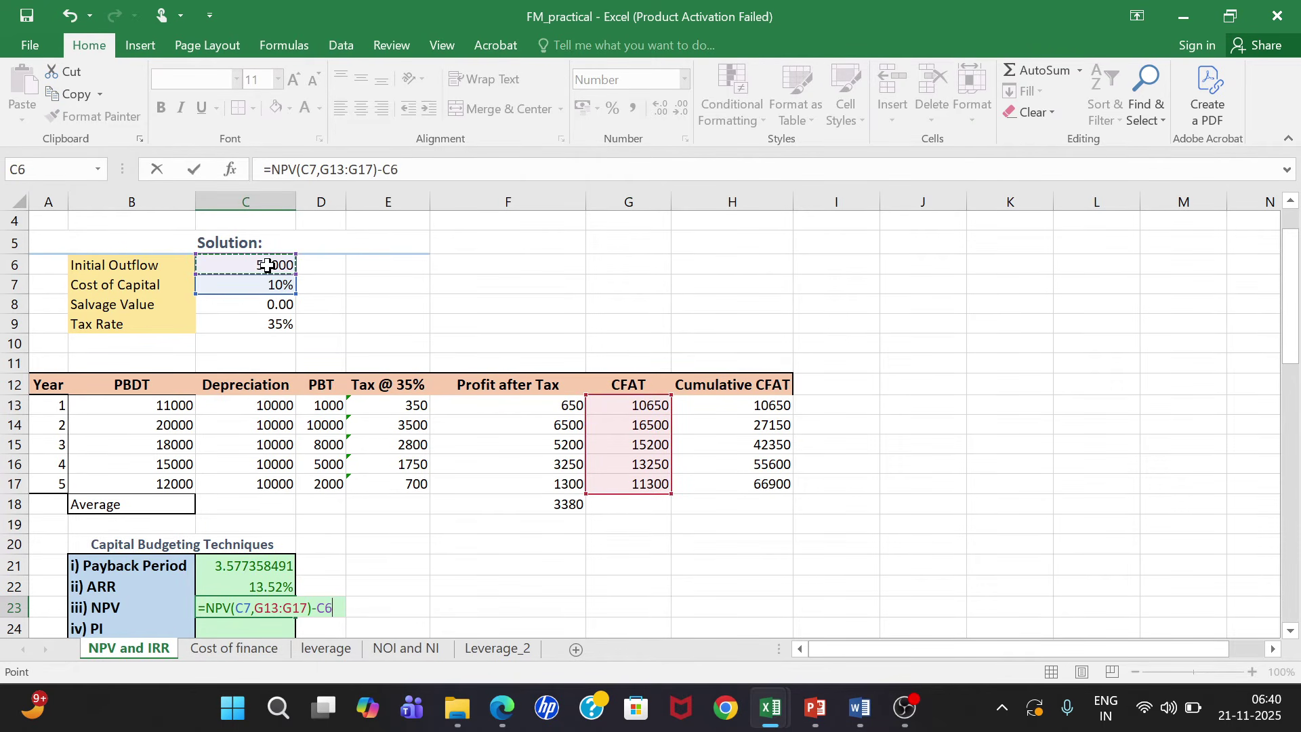
{"action": "key", "text": "Return"}
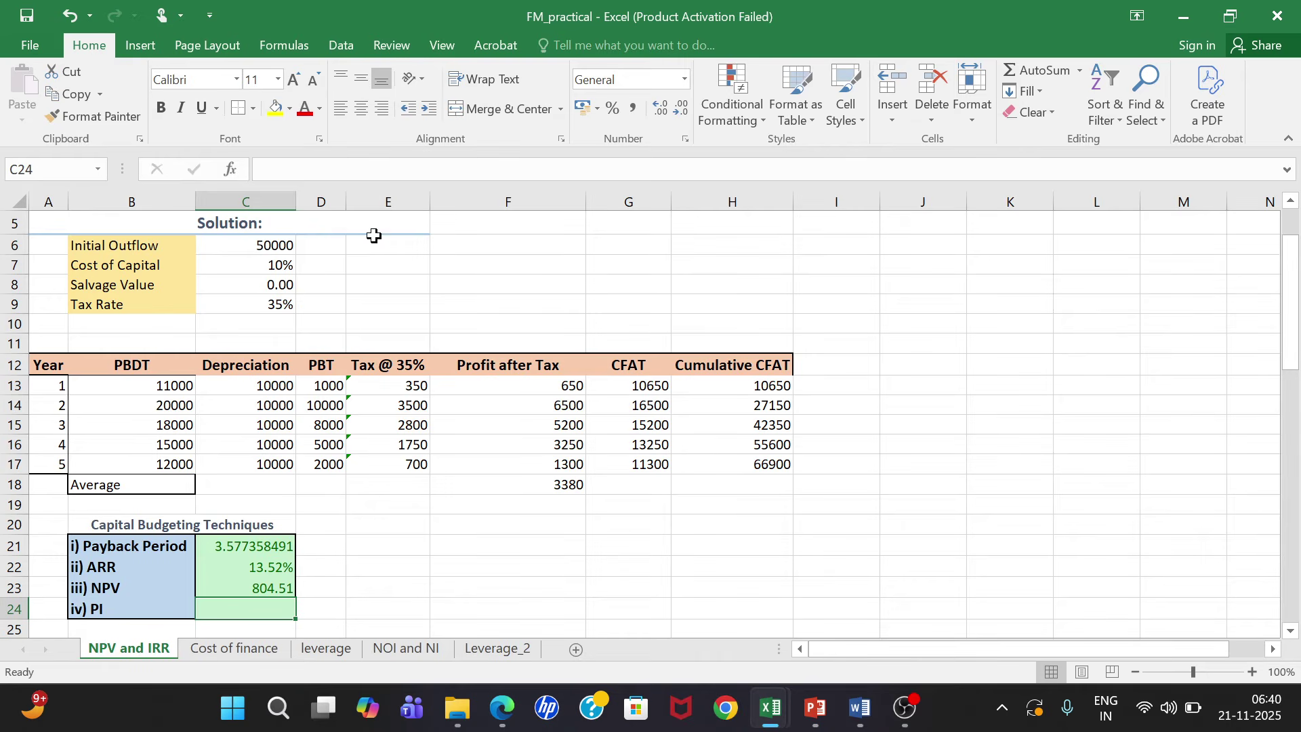
Step: Try the Percentage format on the NPV result in C23, and set its number format to General
{"action": "left_click", "coordinate": [262, 588]}
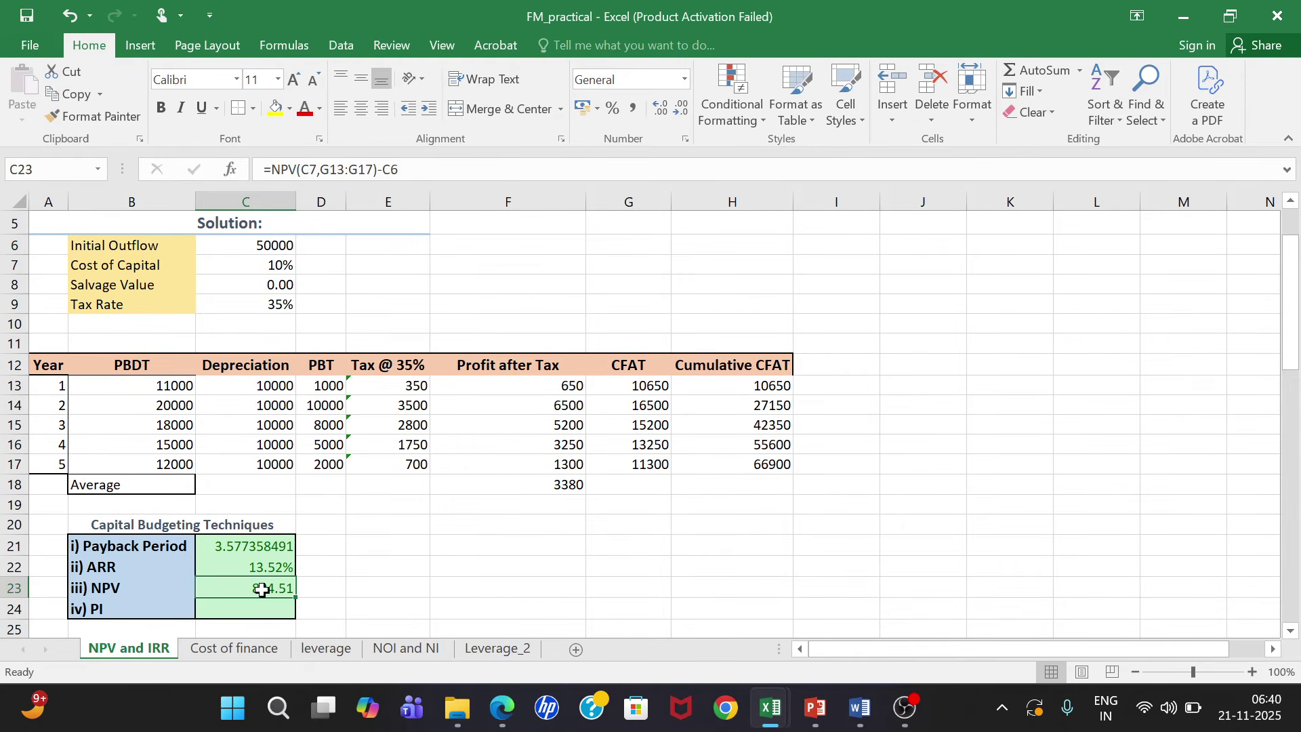
{"action": "left_click", "coordinate": [683, 80]}
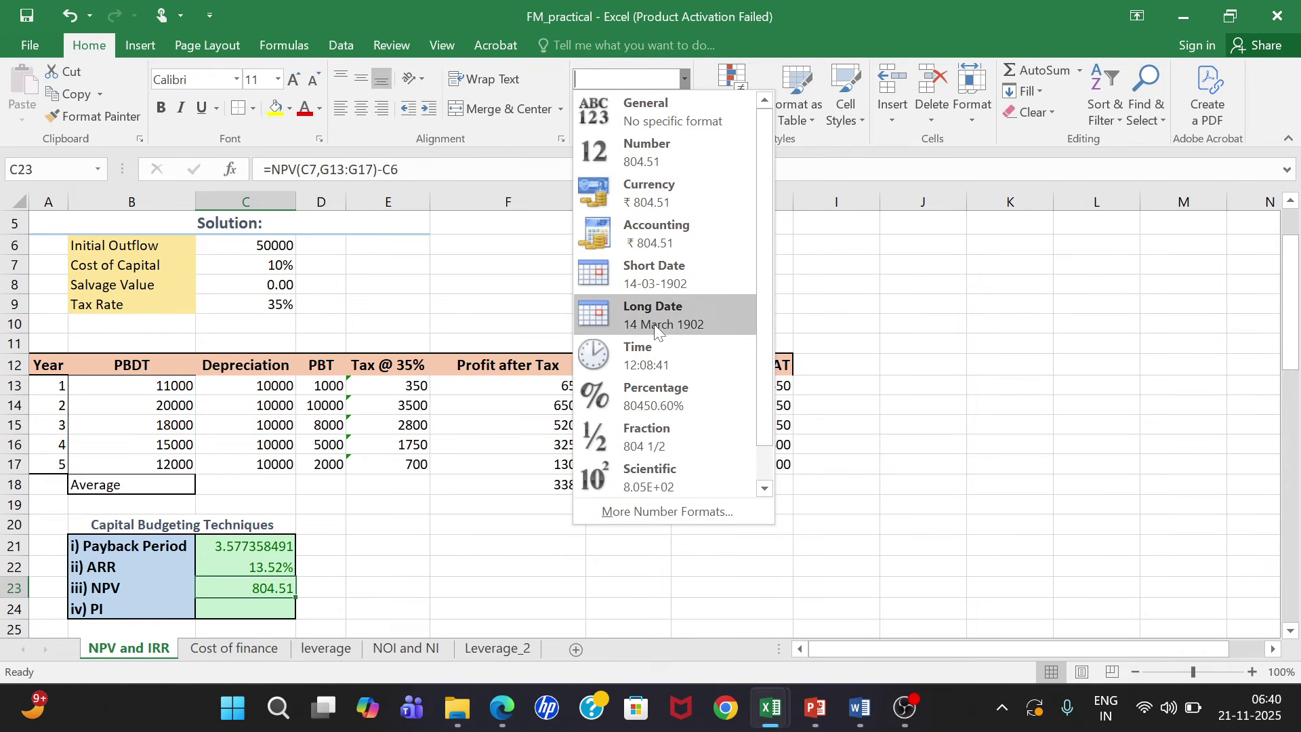
{"action": "left_click", "coordinate": [659, 404]}
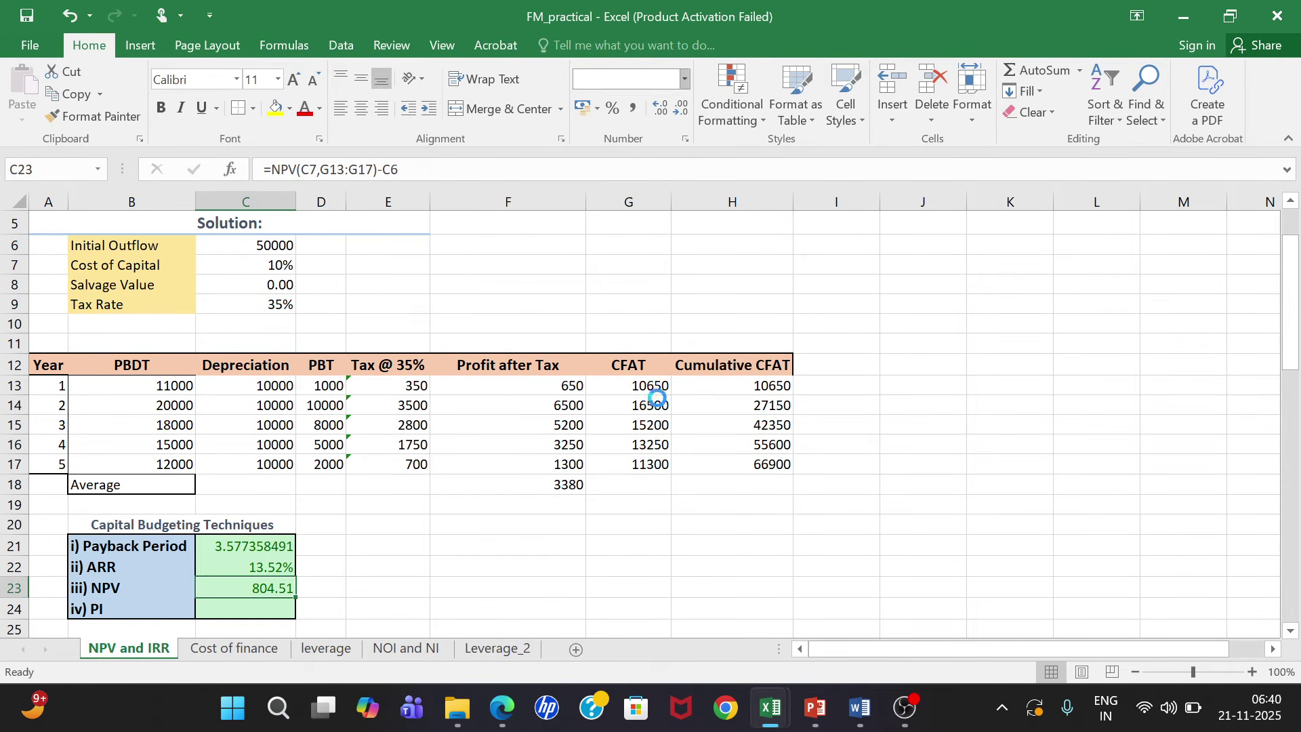
{"action": "left_click", "coordinate": [650, 84]}
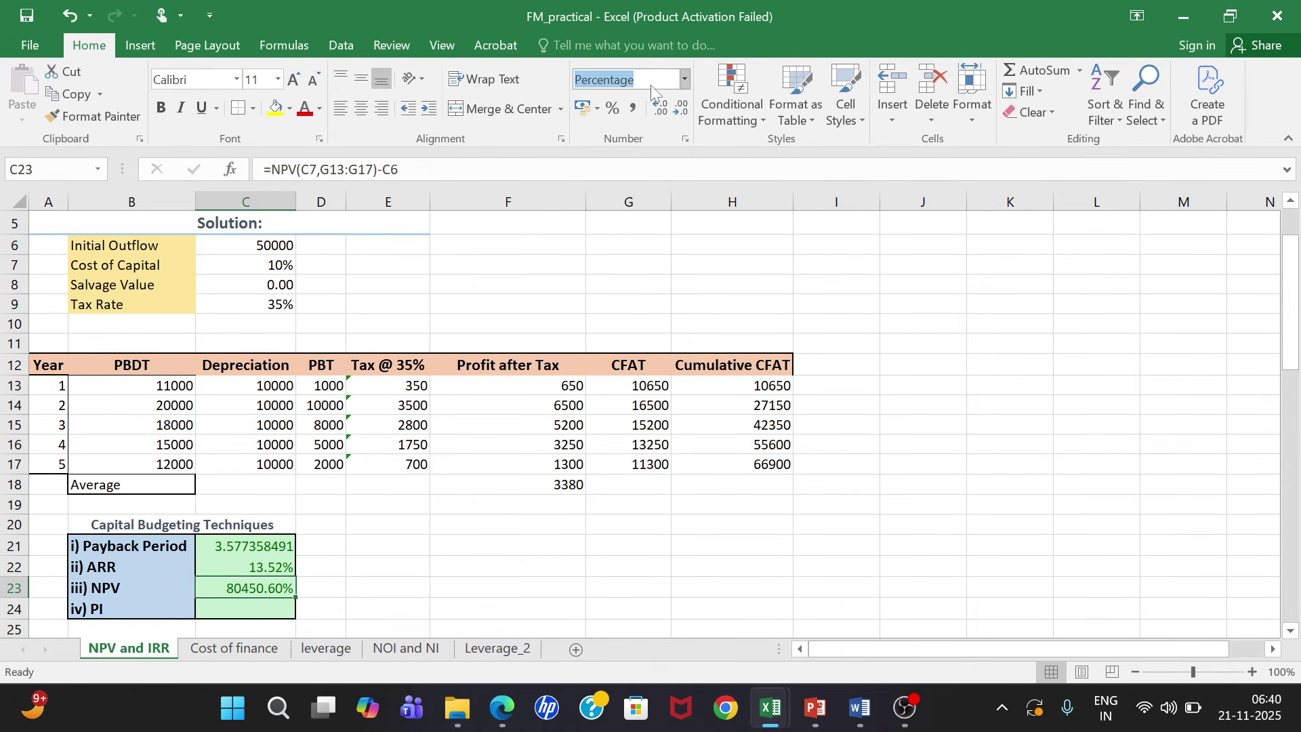
{"action": "left_click", "coordinate": [684, 82]}
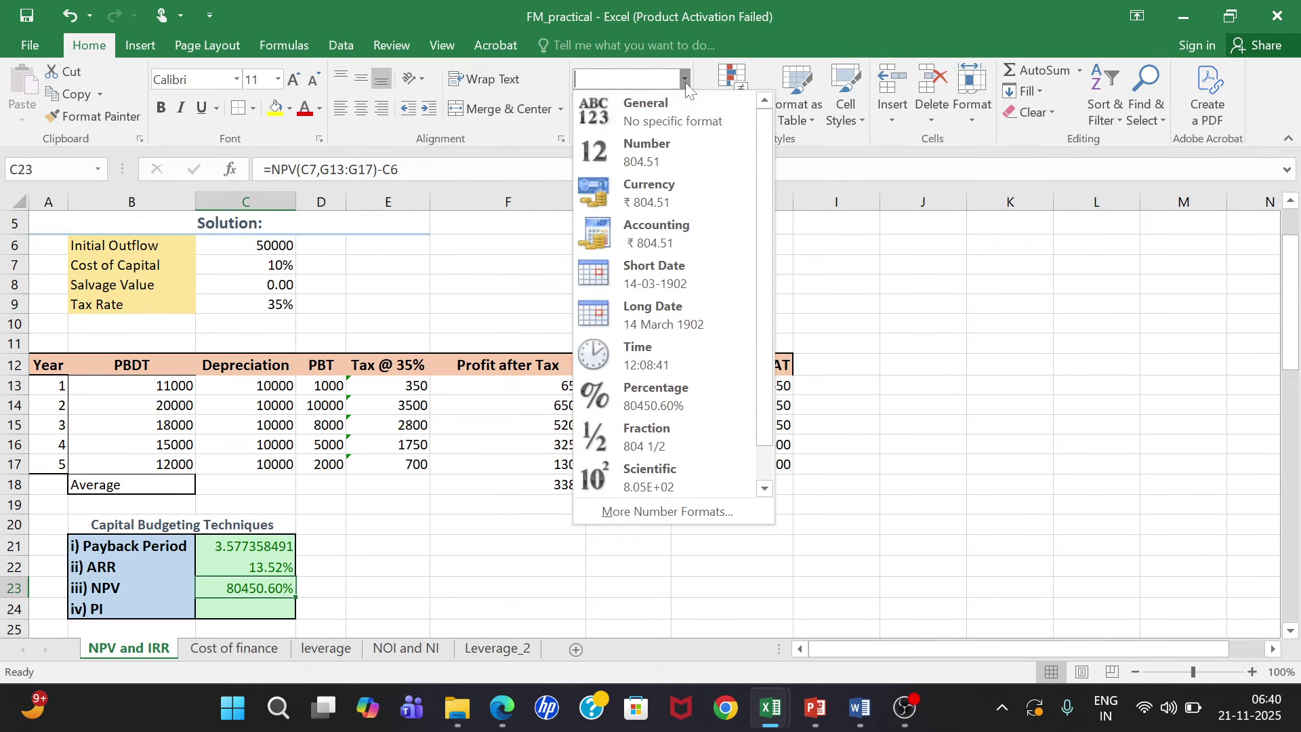
{"action": "left_click", "coordinate": [646, 125]}
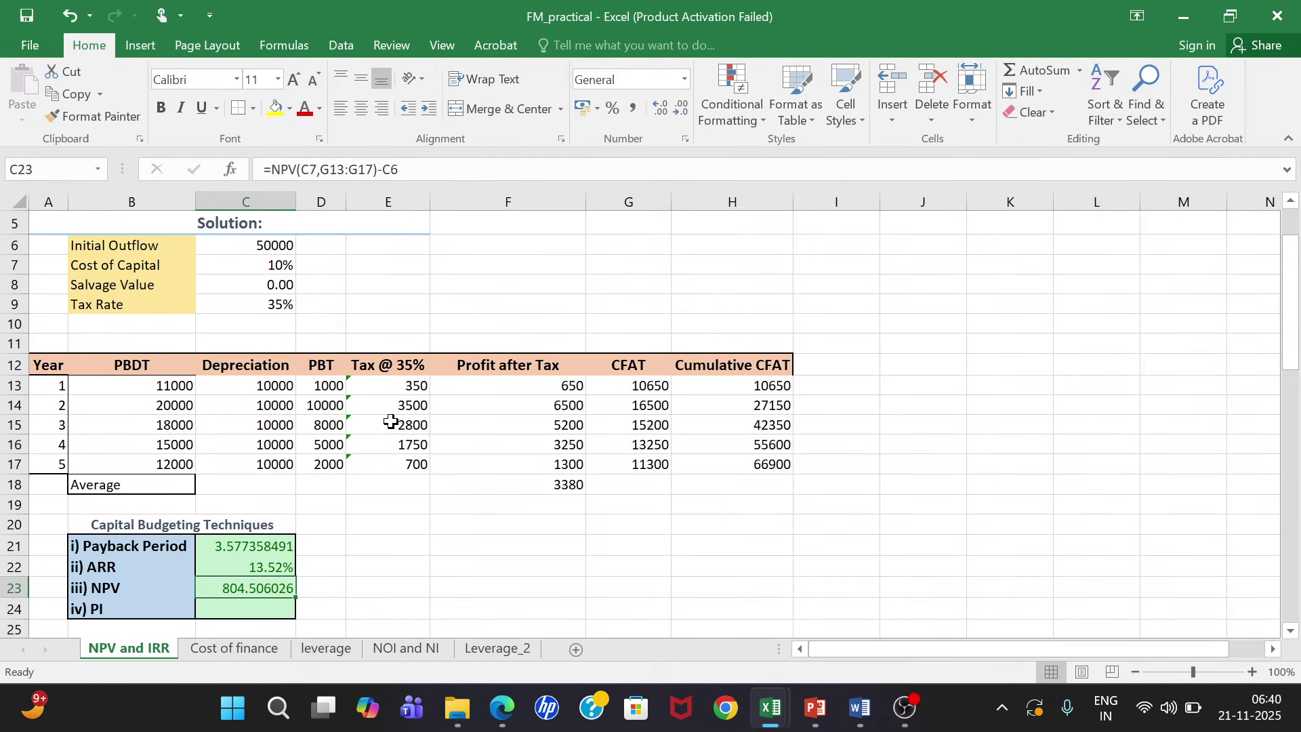
{"action": "scroll", "coordinate": [380, 427], "scroll_direction": "down", "scroll_amount": 2}
{"action": "left_click", "coordinate": [239, 493]}
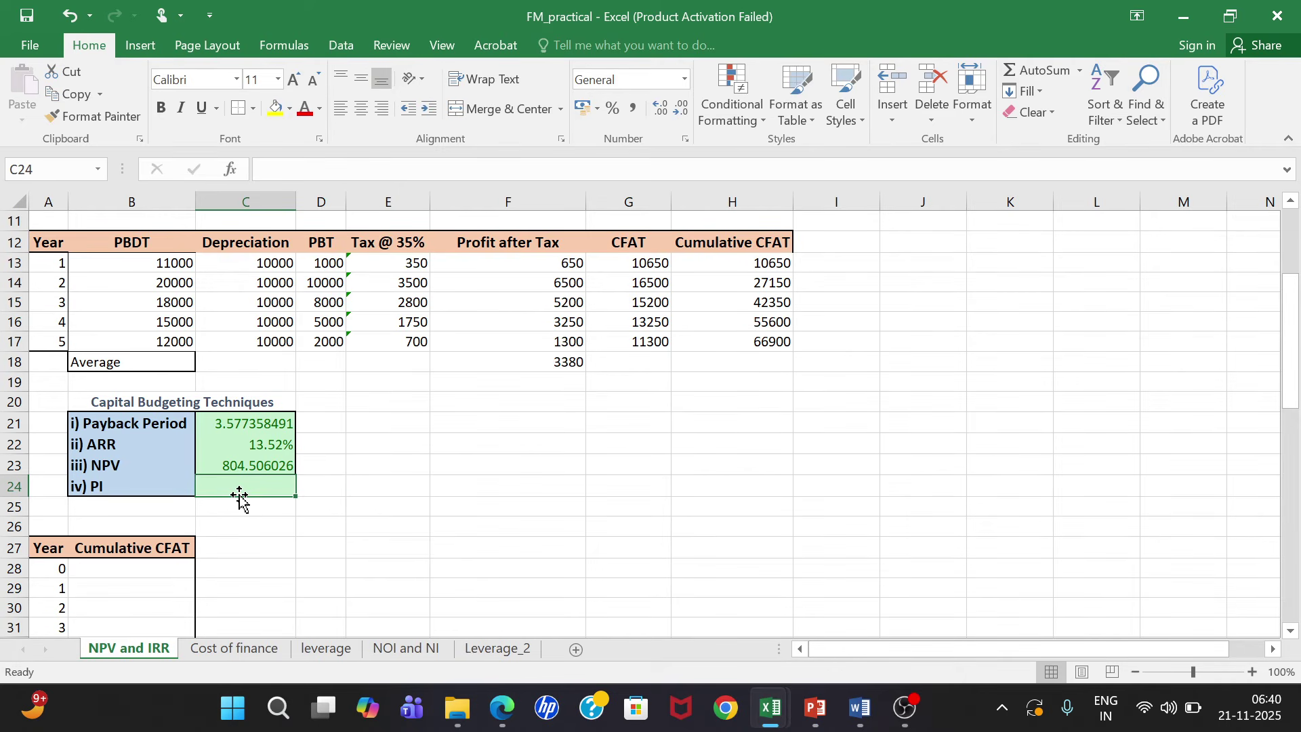
{"action": "type", "text": "="}
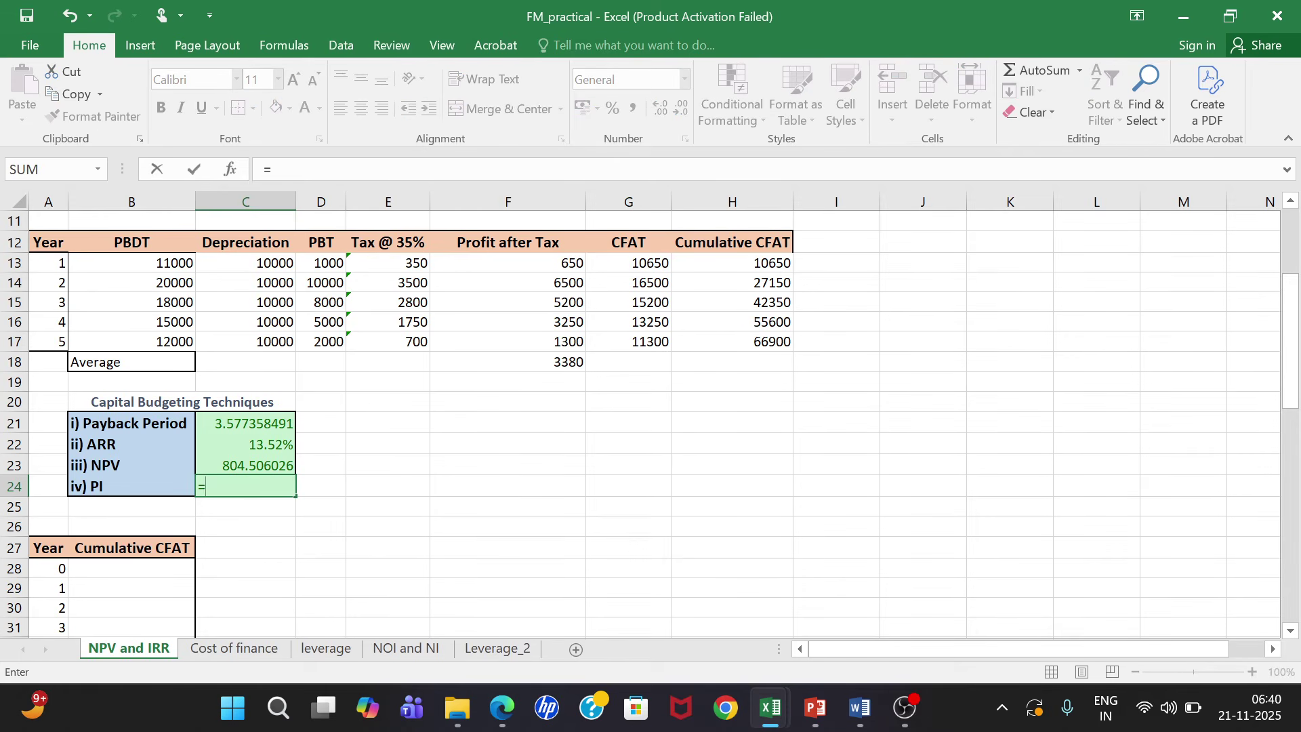
{"action": "left_click", "coordinate": [256, 462]}
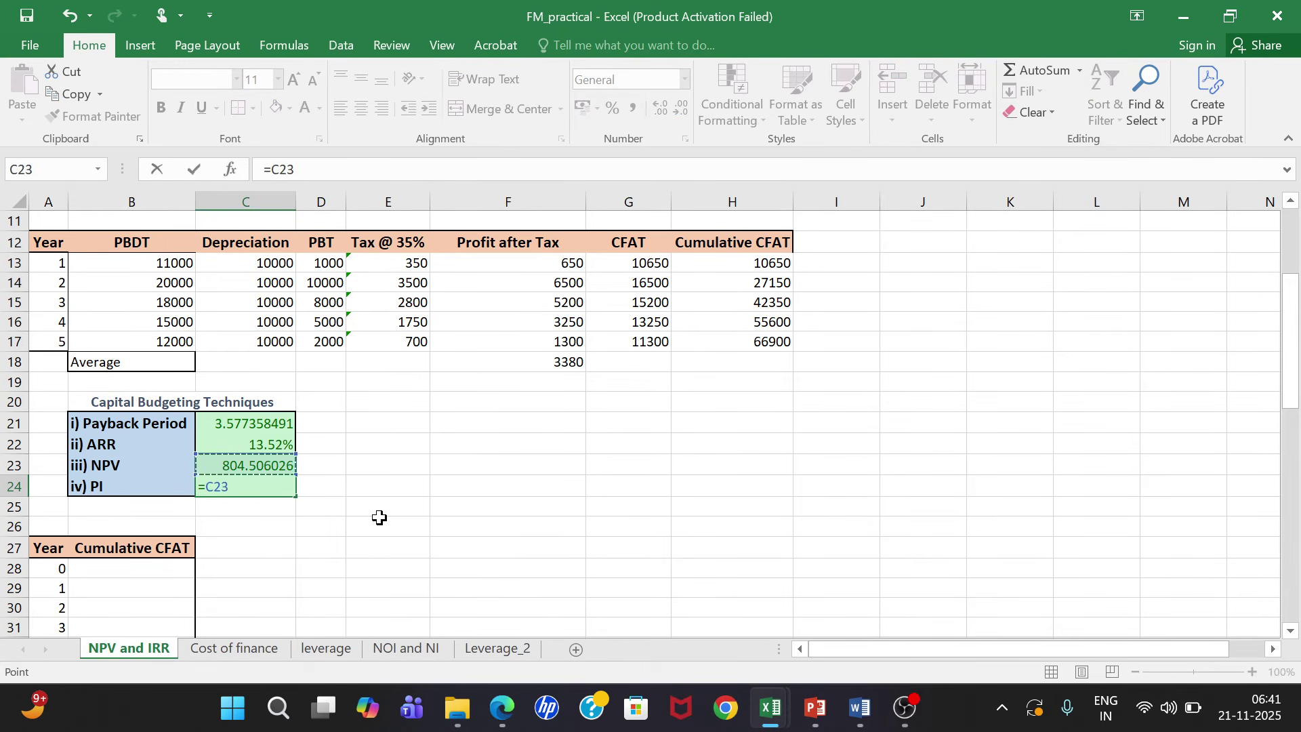
{"action": "key", "text": "Escape"}
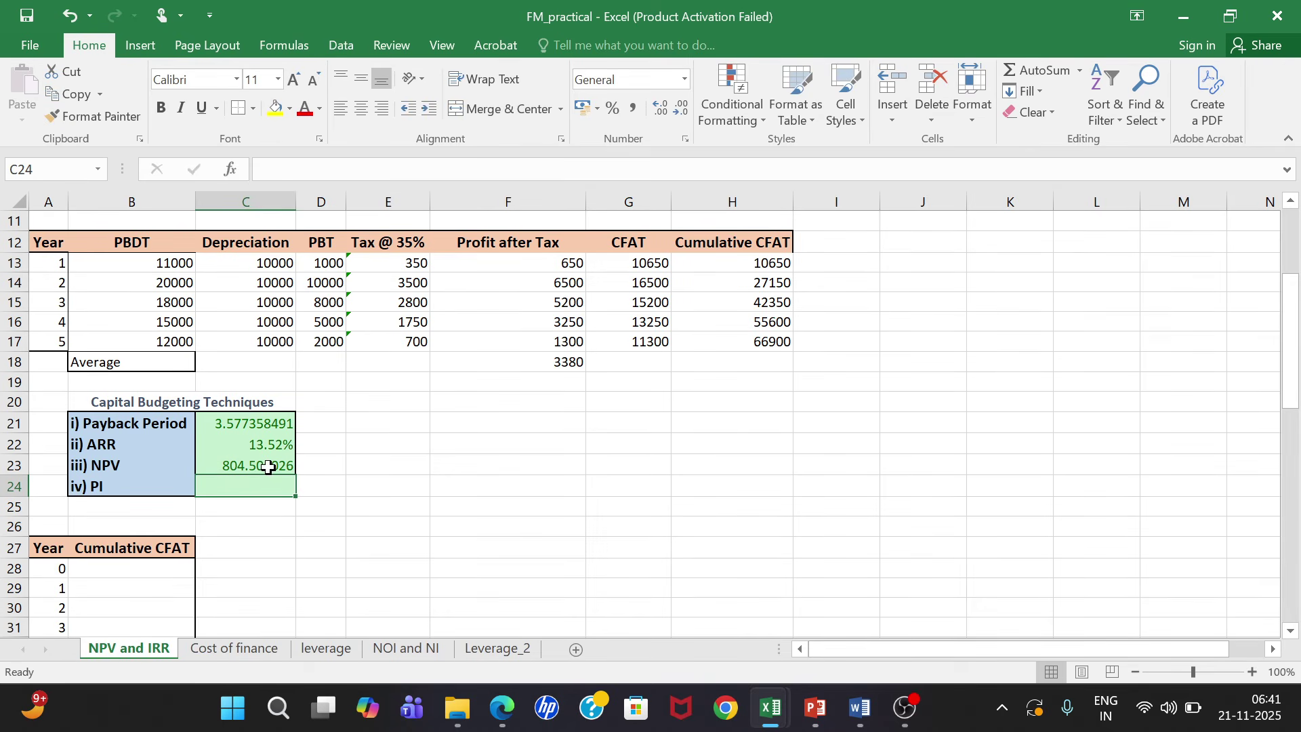
Step: Copy the NPV formula text =NPV(C7,G13:G17)-C6 from C23 unchanged into the PI cell C24
{"action": "left_click", "coordinate": [268, 467]}
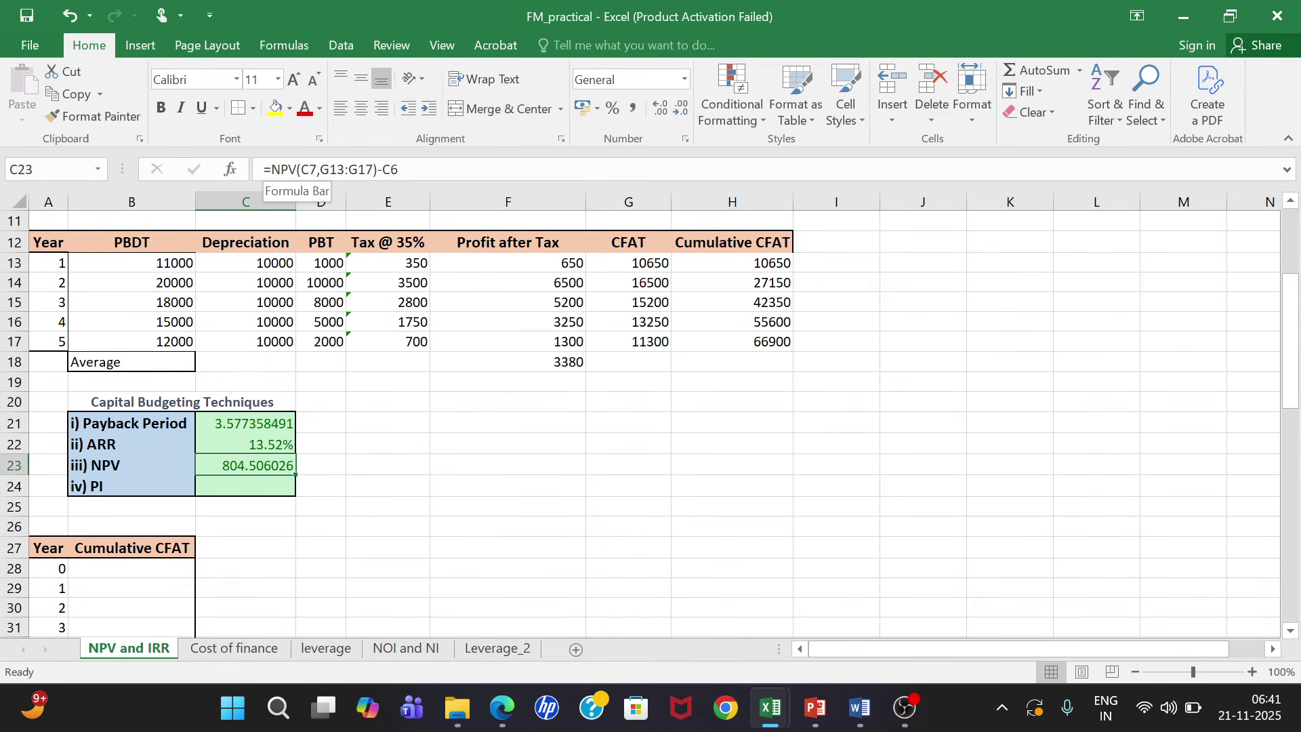
{"action": "mouse_move", "coordinate": [271, 170]}
{"action": "left_mouse_down"}
{"action": "mouse_move", "coordinate": [399, 170]}
{"action": "mouse_move", "coordinate": [263, 169]}
{"action": "left_mouse_up"}
{"action": "key", "text": "ctrl+c"}
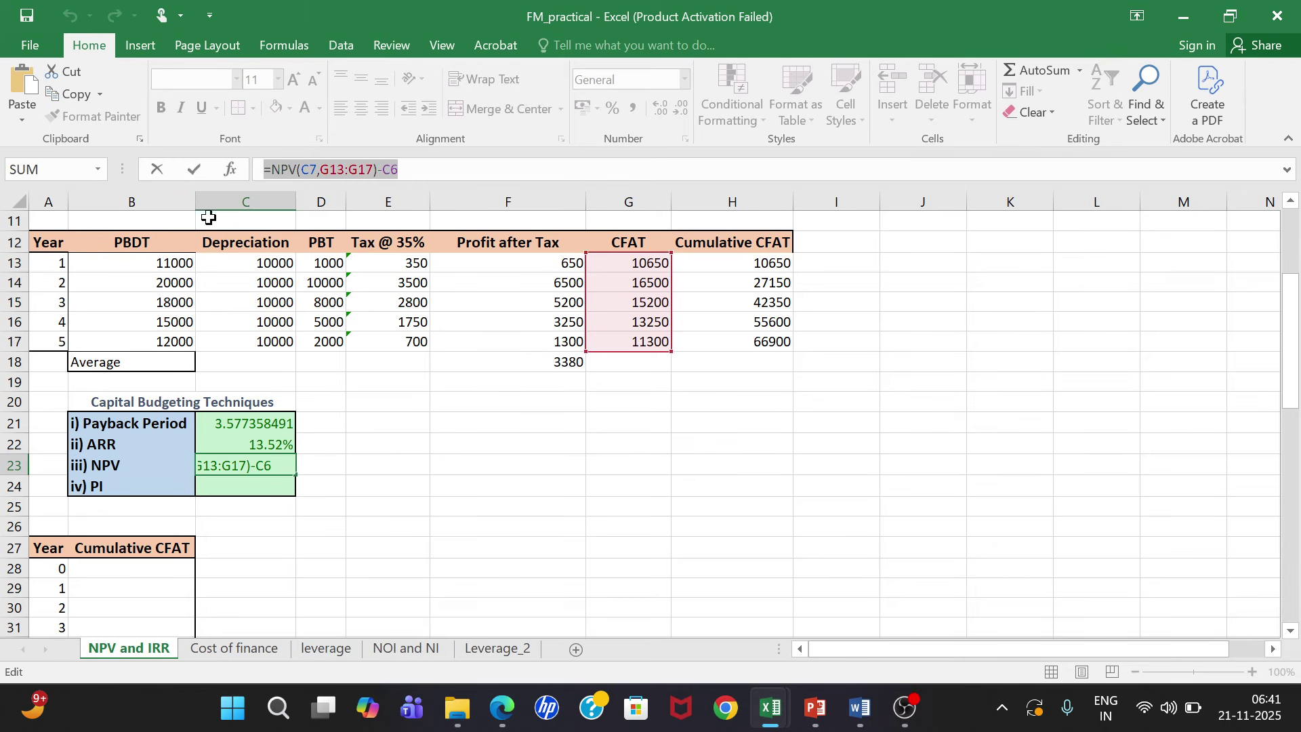
{"action": "left_click", "coordinate": [264, 479]}
{"action": "key", "text": "Escape"}
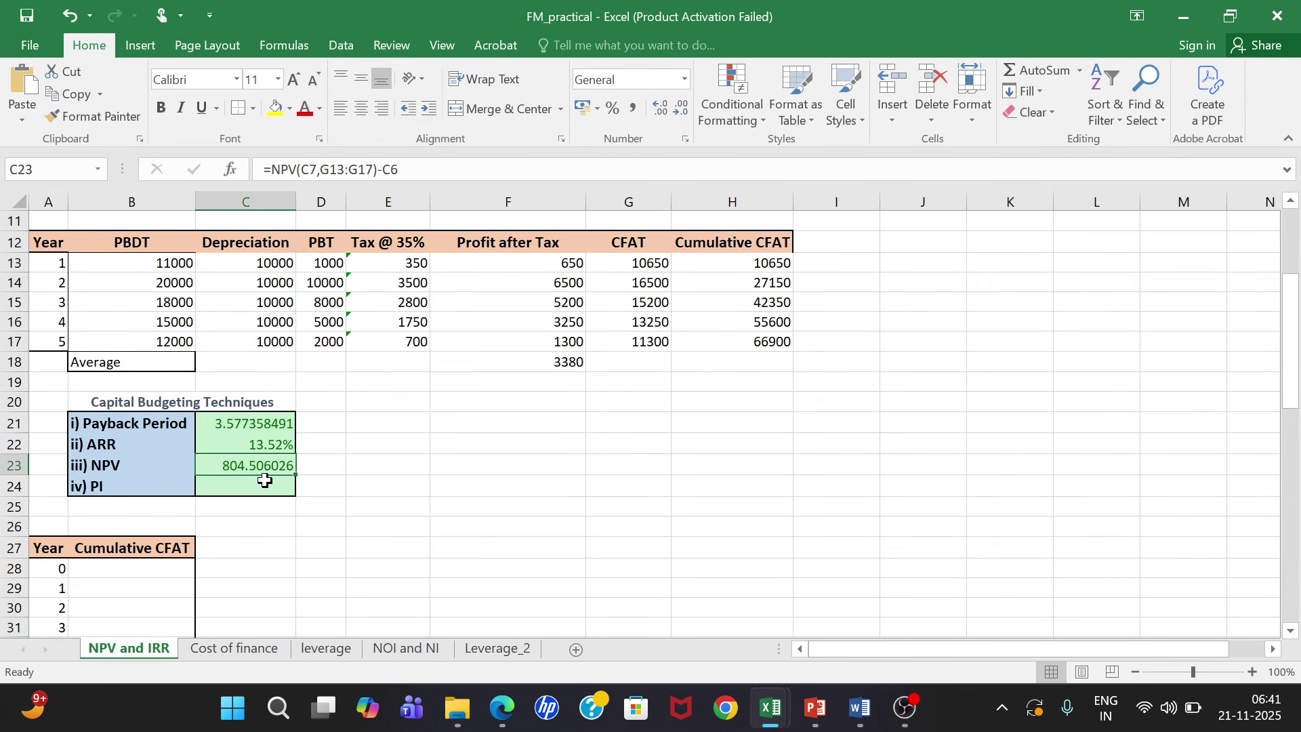
{"action": "left_click", "coordinate": [264, 479]}
{"action": "key", "text": "ctrl+v"}
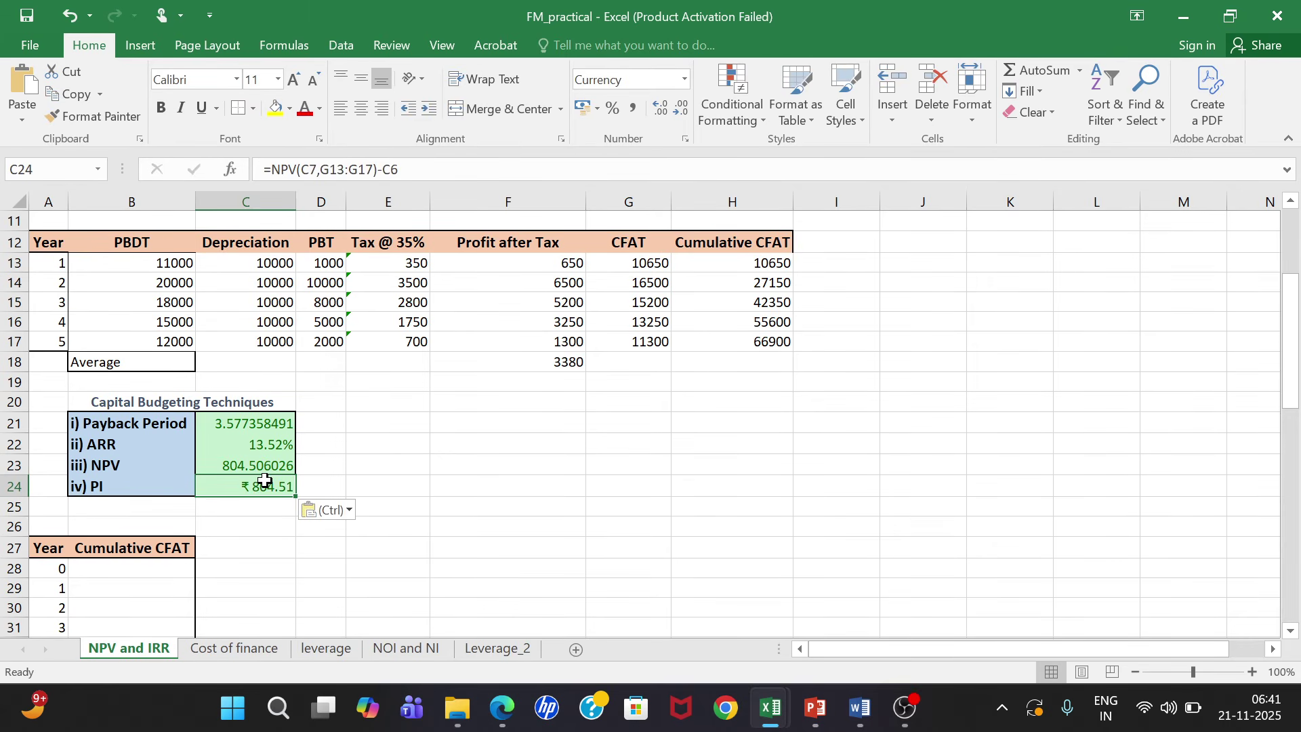
Step: Replace the subtraction with division in the PI formula in C24 so it reads =NPV(C7,G13:G17)/C6
{"action": "double_click", "coordinate": [263, 482]}
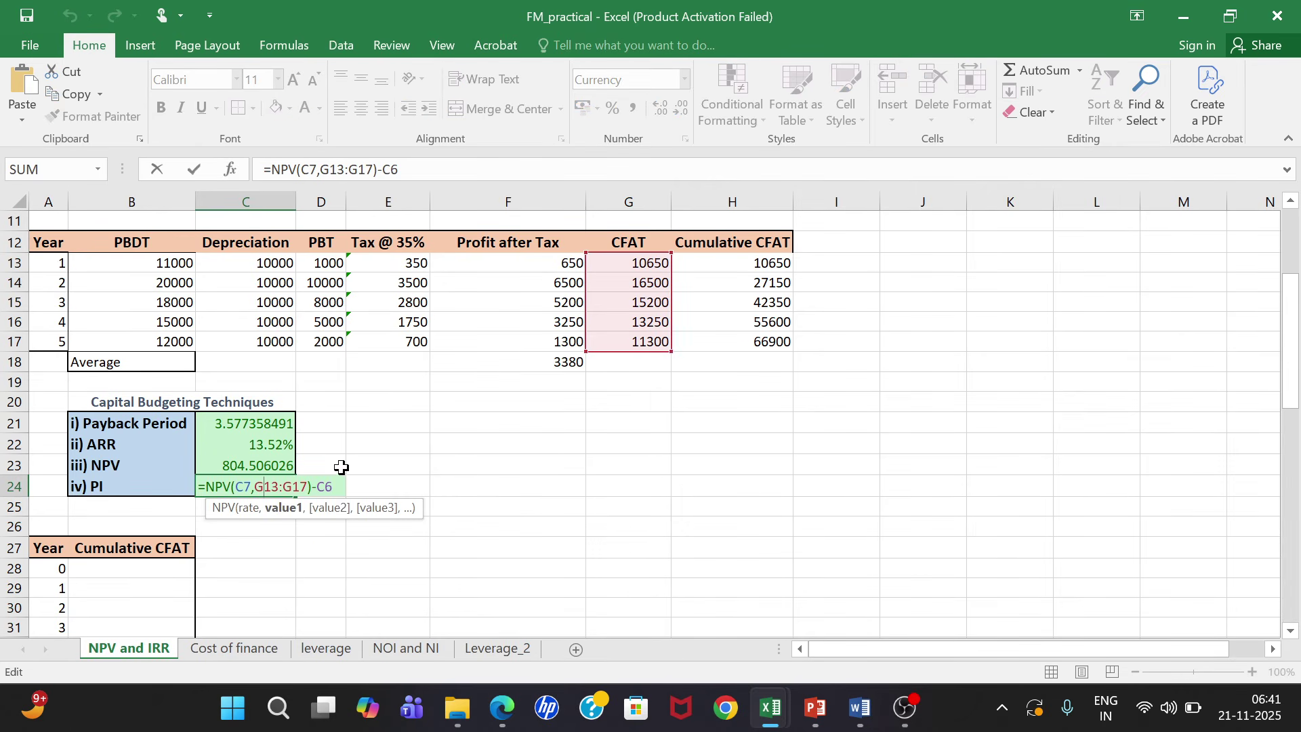
{"action": "left_click", "coordinate": [383, 169]}
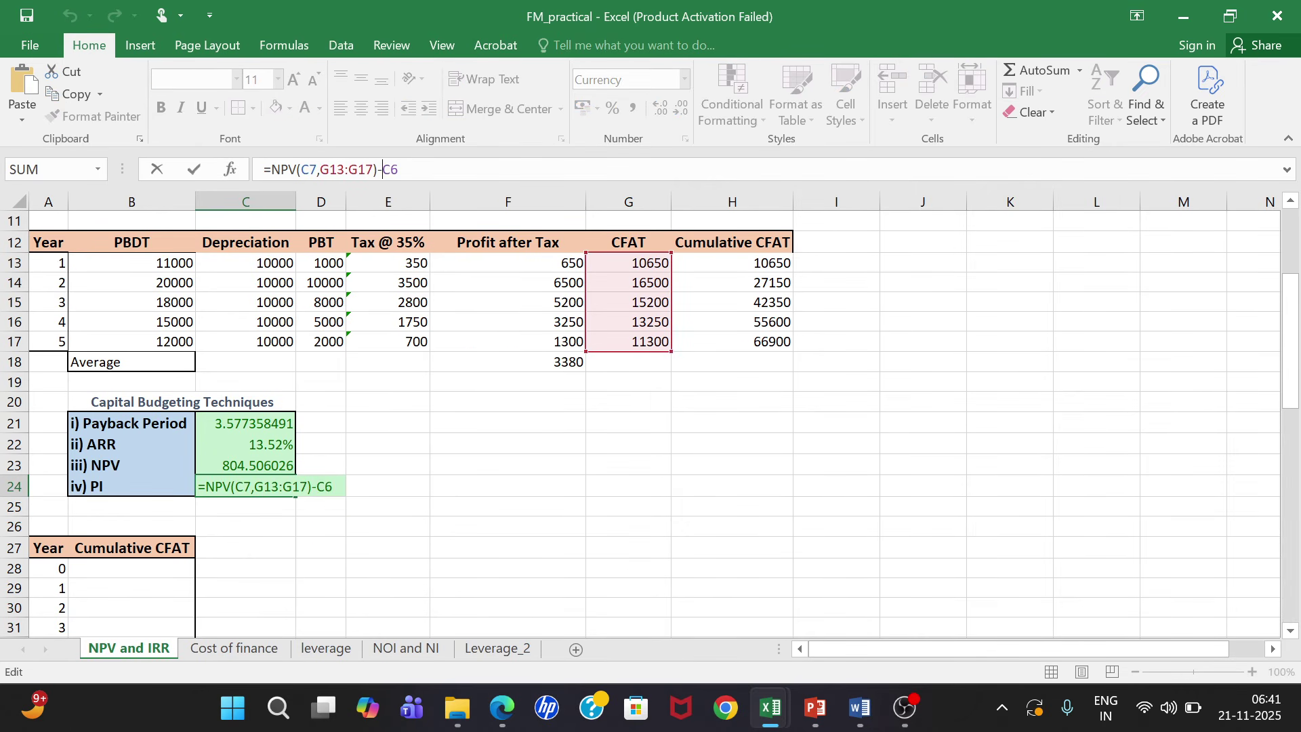
{"action": "key", "text": "BackSpace"}
{"action": "type", "text": "/"}
{"action": "key", "text": "Return"}
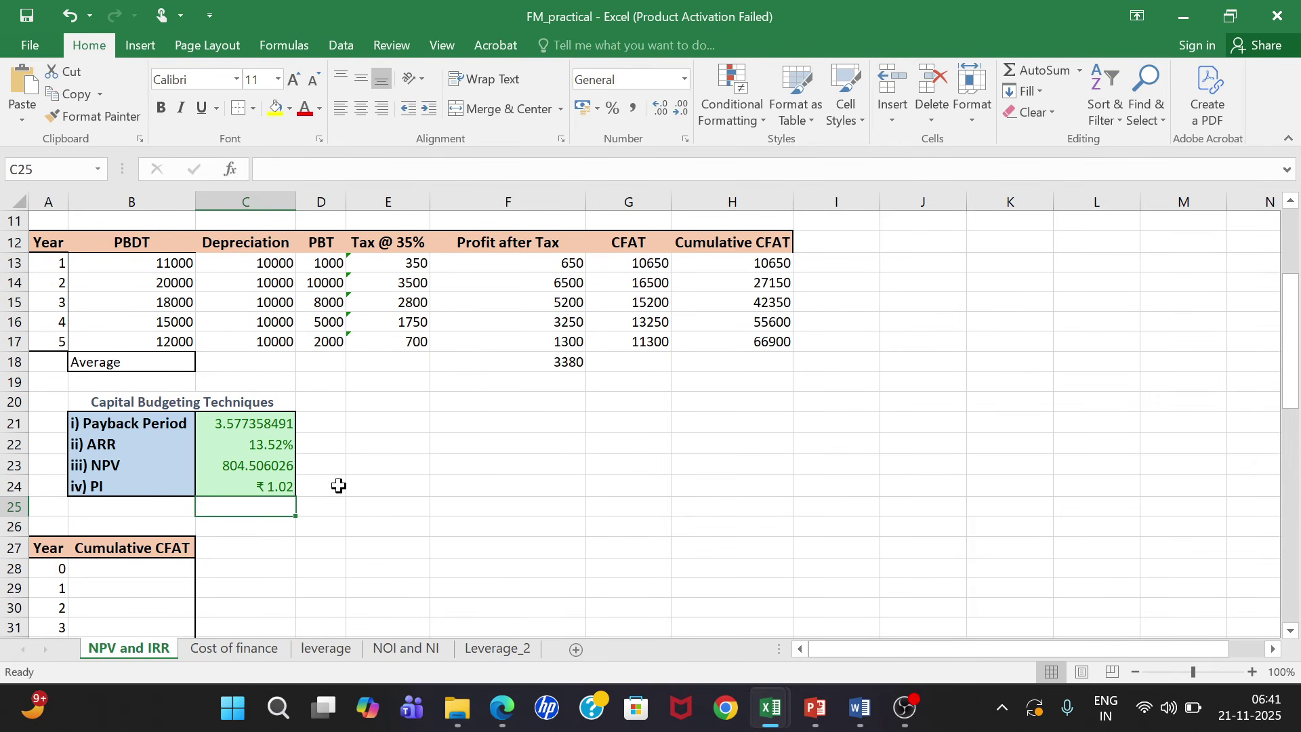
{"action": "scroll", "coordinate": [338, 485], "scroll_direction": "down", "scroll_amount": 2}
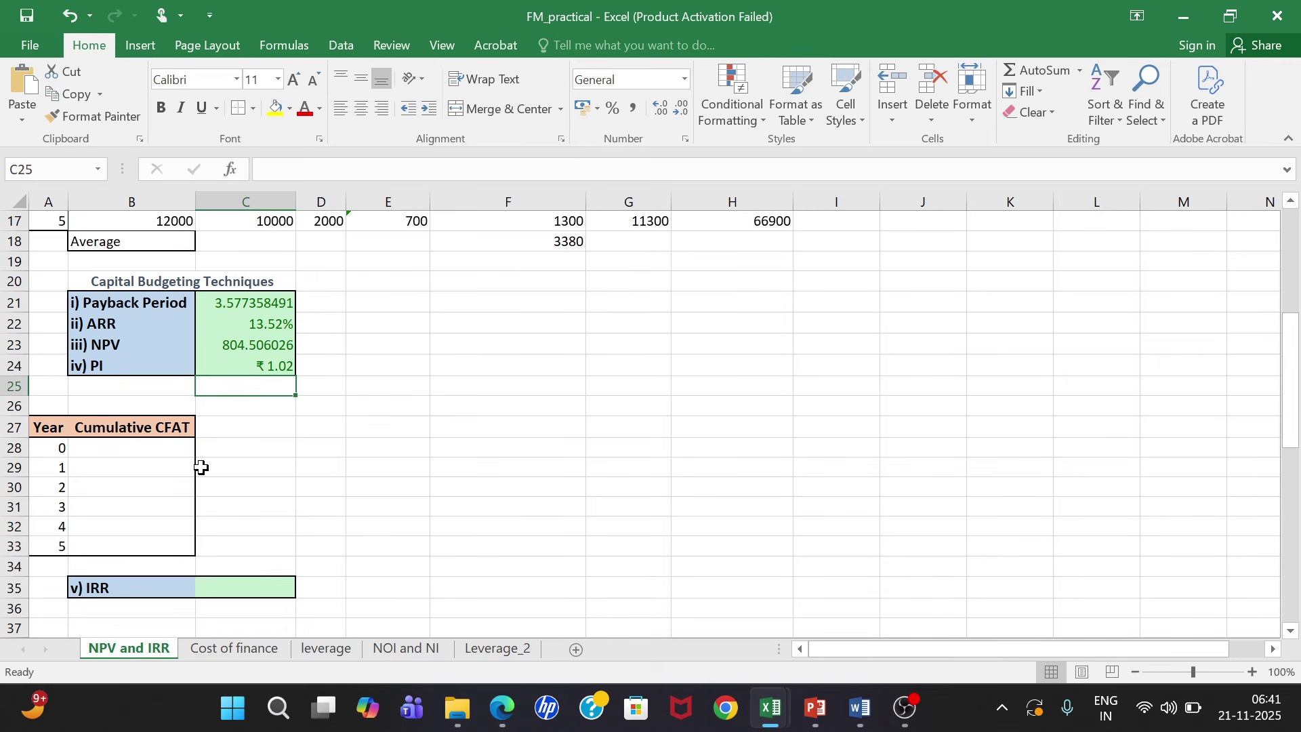
Step: Shorten the Cumulative CFAT header in B27 of the lower year table to CFAT
{"action": "double_click", "coordinate": [154, 430]}
{"action": "key", "text": "BackSpace"}
{"action": "key", "text": "BackSpace"}
{"action": "key", "text": "BackSpace"}
{"action": "key", "text": "BackSpace"}
{"action": "key", "text": "BackSpace"}
{"action": "key", "text": "BackSpace"}
{"action": "key", "text": "BackSpace"}
{"action": "key", "text": "BackSpace"}
{"action": "key", "text": "BackSpace"}
{"action": "key", "text": "BackSpace"}
{"action": "key", "text": "BackSpace"}
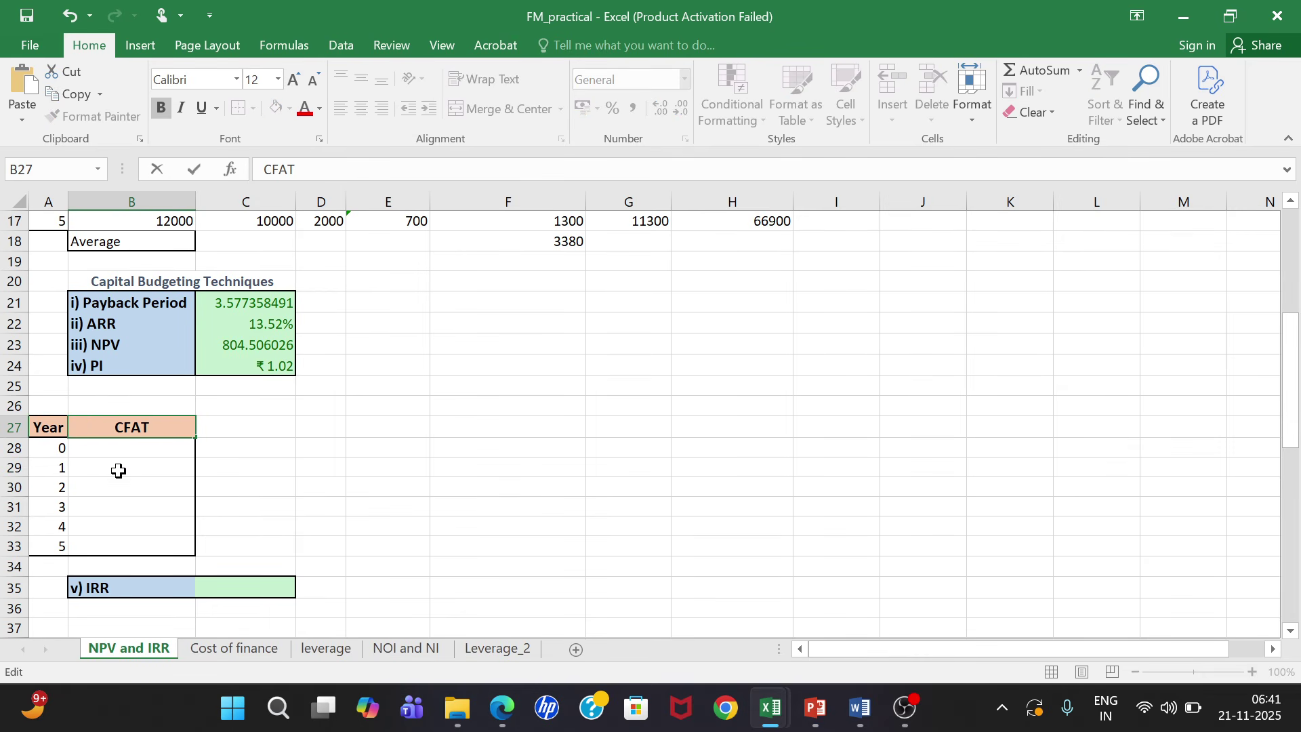
Step: Enter -50000 as the year 0 cash flow in B28
{"action": "left_click", "coordinate": [134, 445]}
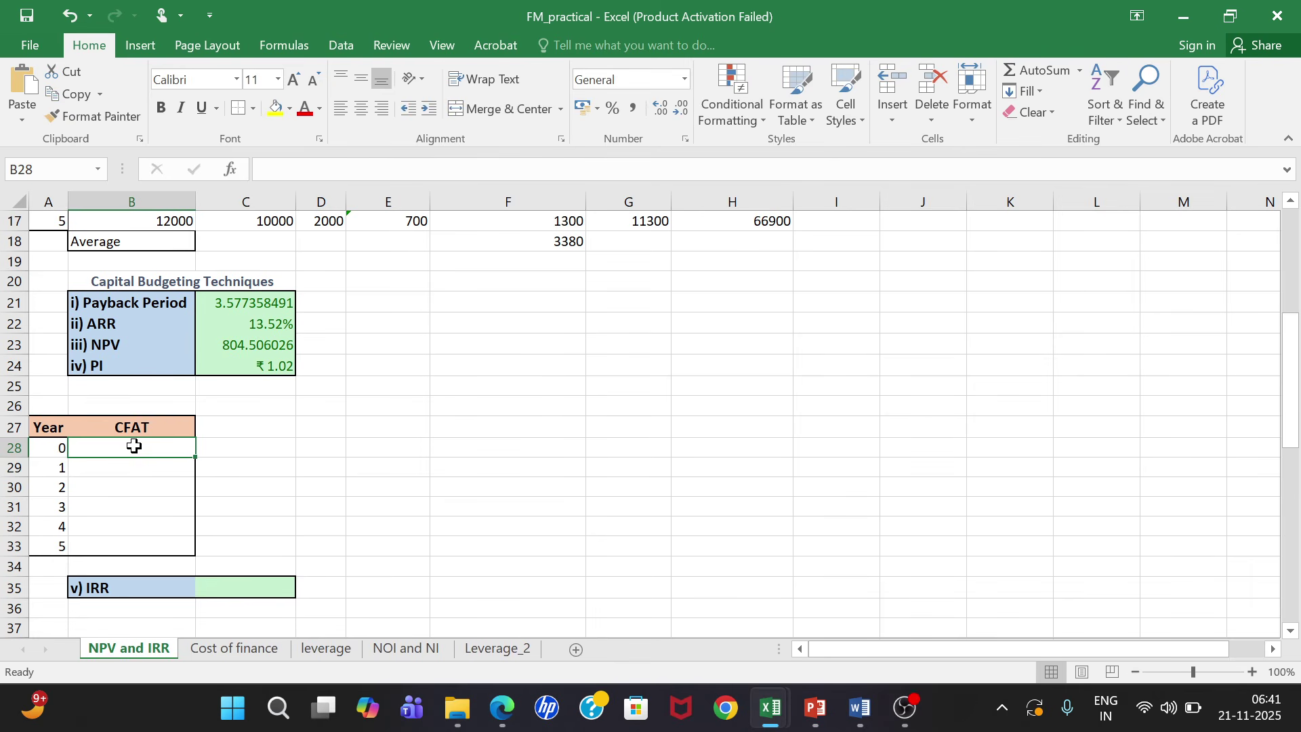
{"action": "type", "text": "-50000"}
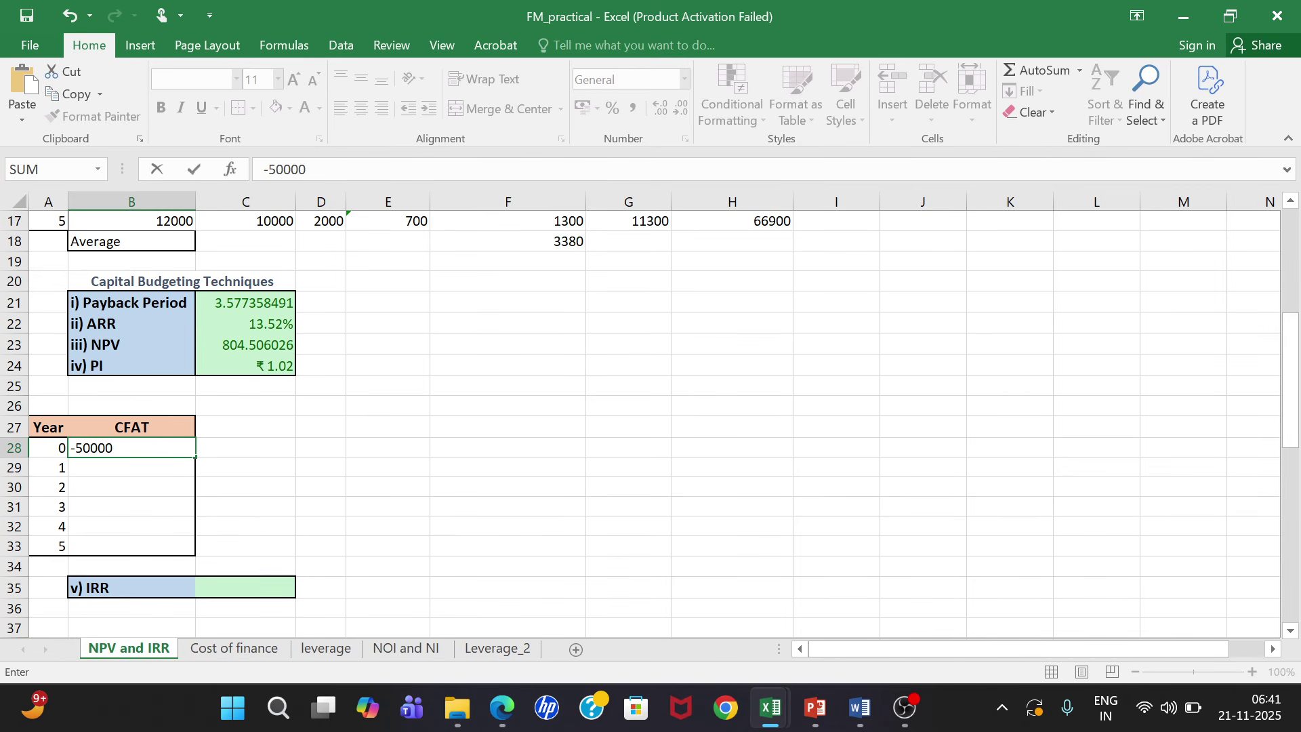
{"action": "scroll", "coordinate": [133, 445], "scroll_direction": "up", "scroll_amount": 1}
{"action": "scroll", "coordinate": [133, 445], "scroll_direction": "up", "scroll_amount": 1}
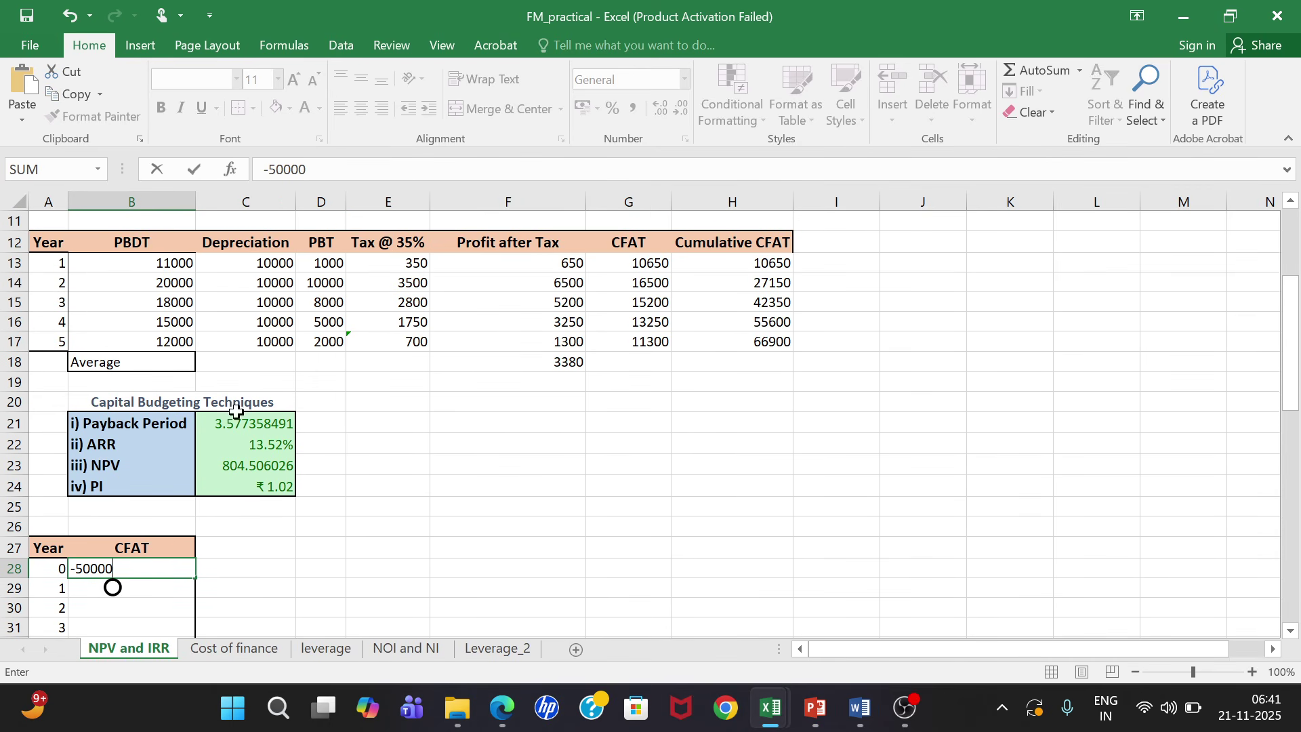
{"action": "left_click", "coordinate": [662, 262]}
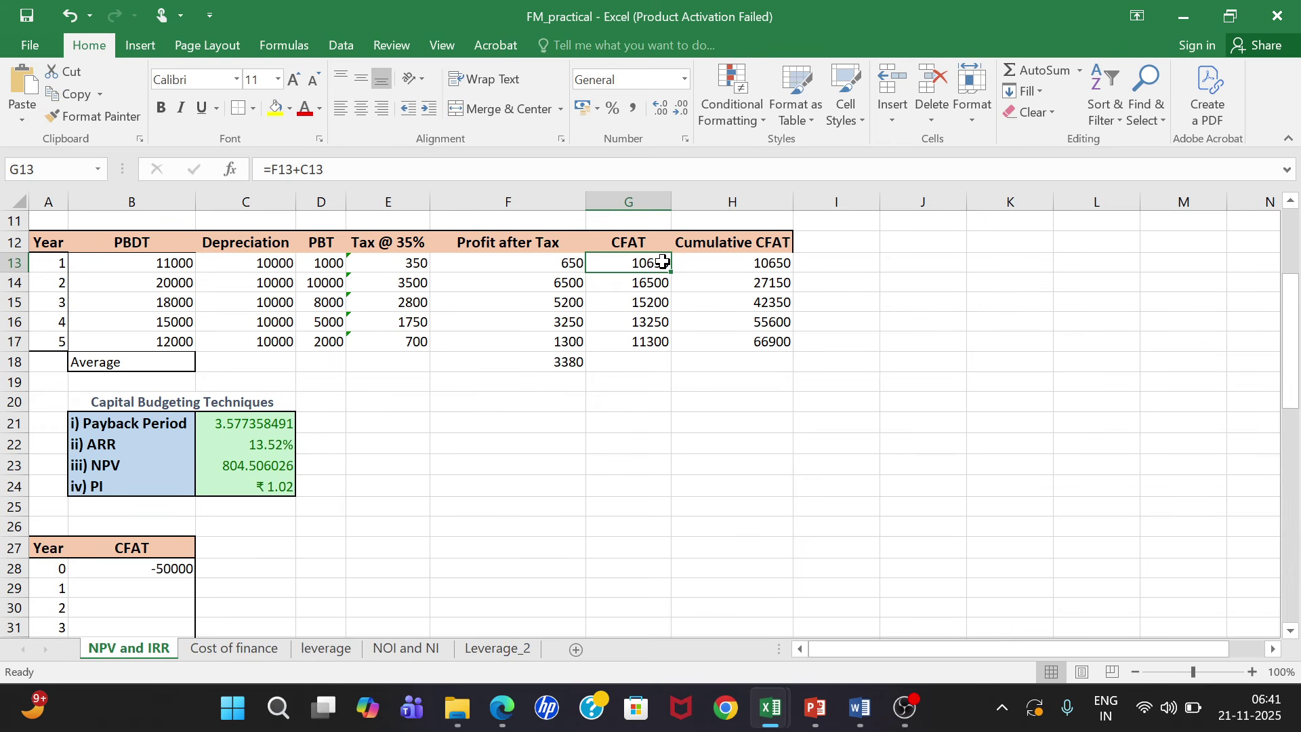
Step: Link the year 1 cash flow in B29 to the yearly table with the formula =G13
{"action": "left_click", "coordinate": [169, 590]}
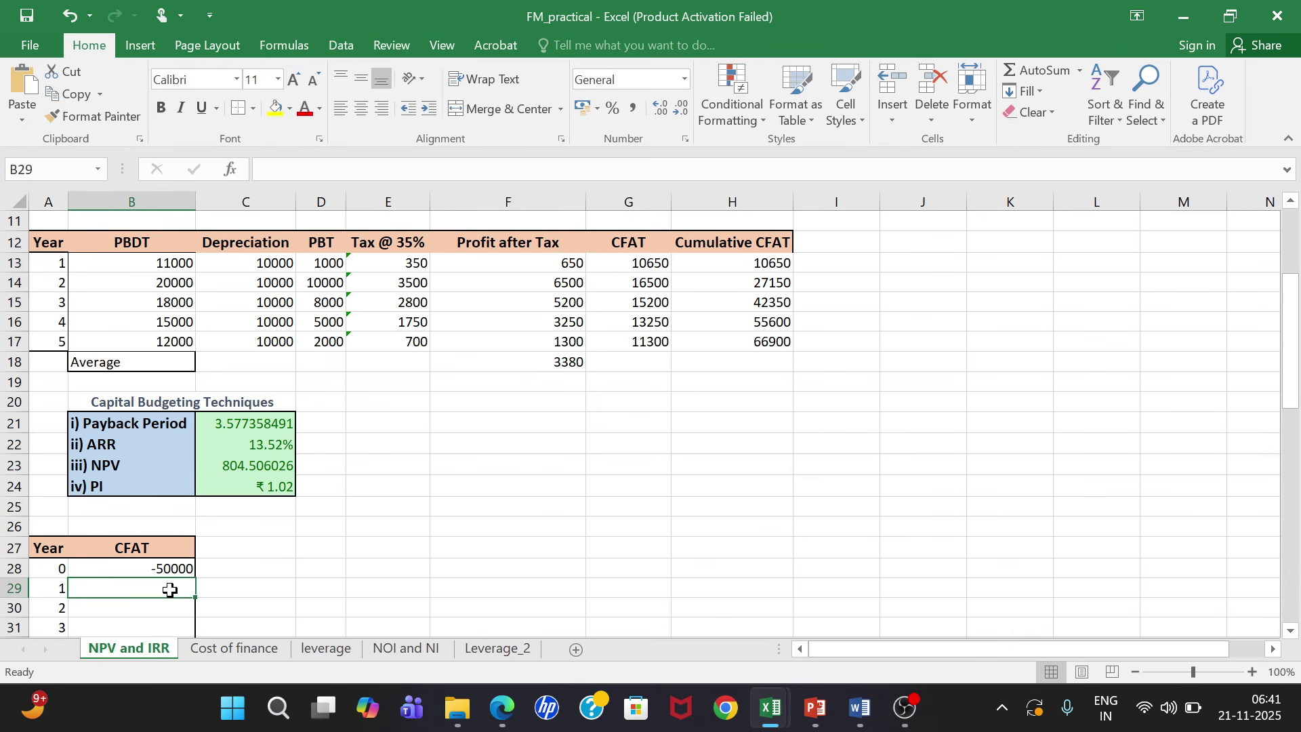
{"action": "type", "text": "="}
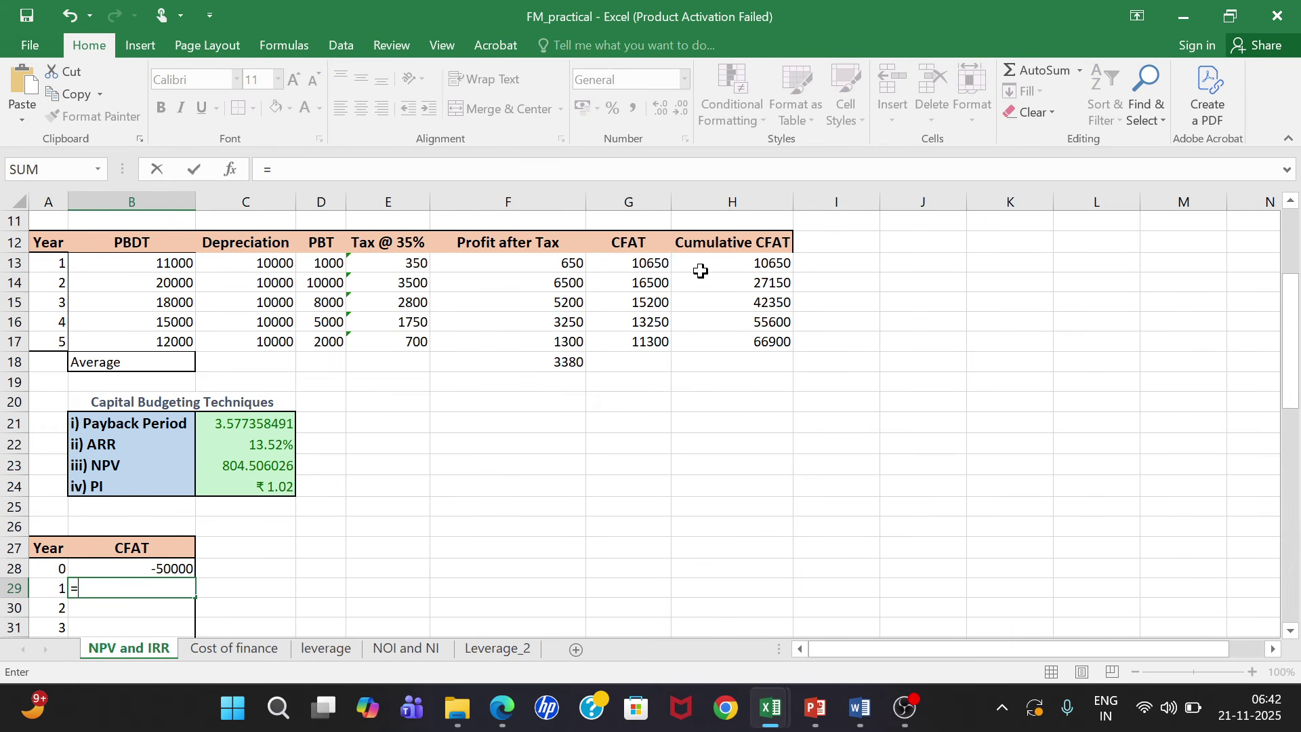
{"action": "left_click", "coordinate": [647, 254]}
{"action": "key", "text": "Return"}
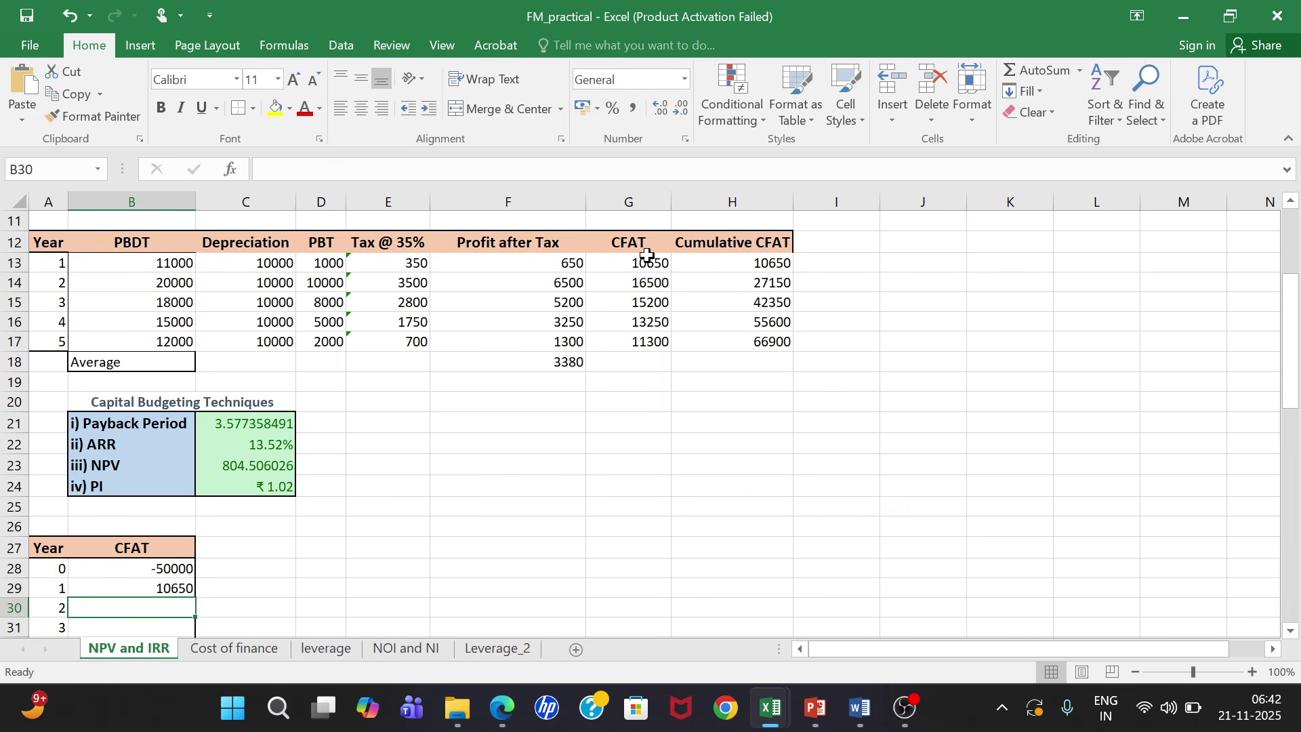
Step: Copy the year 1 cash flow formula from B29 down through B33 for years 2 to 5
{"action": "key", "text": "Up"}
{"action": "key", "text": "ctrl+c"}
{"action": "key", "text": "shift+Down"}
{"action": "key", "text": "shift+Down"}
{"action": "key", "text": "shift+Down"}
{"action": "key", "text": "shift+Down"}
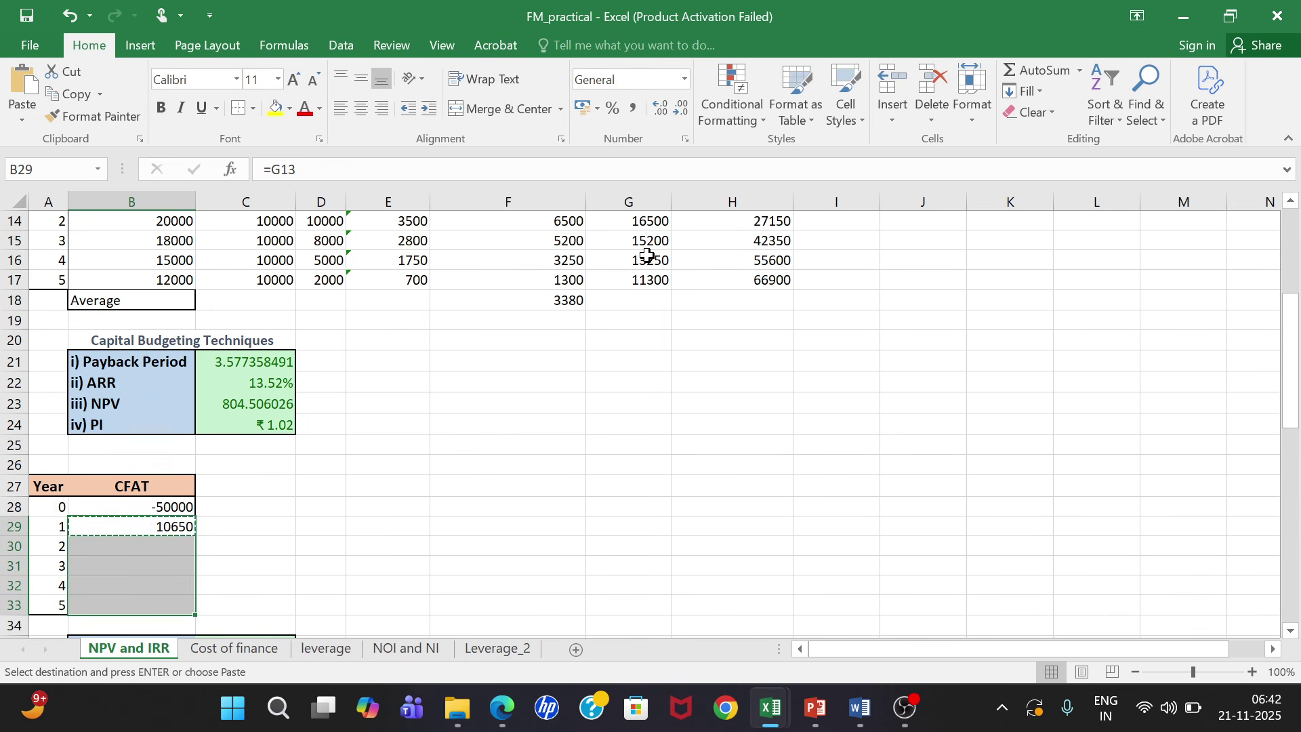
{"action": "key", "text": "ctrl+v"}
{"action": "scroll", "coordinate": [647, 255], "scroll_direction": "down", "scroll_amount": 1}
{"action": "scroll", "coordinate": [644, 249], "scroll_direction": "up", "scroll_amount": 2}
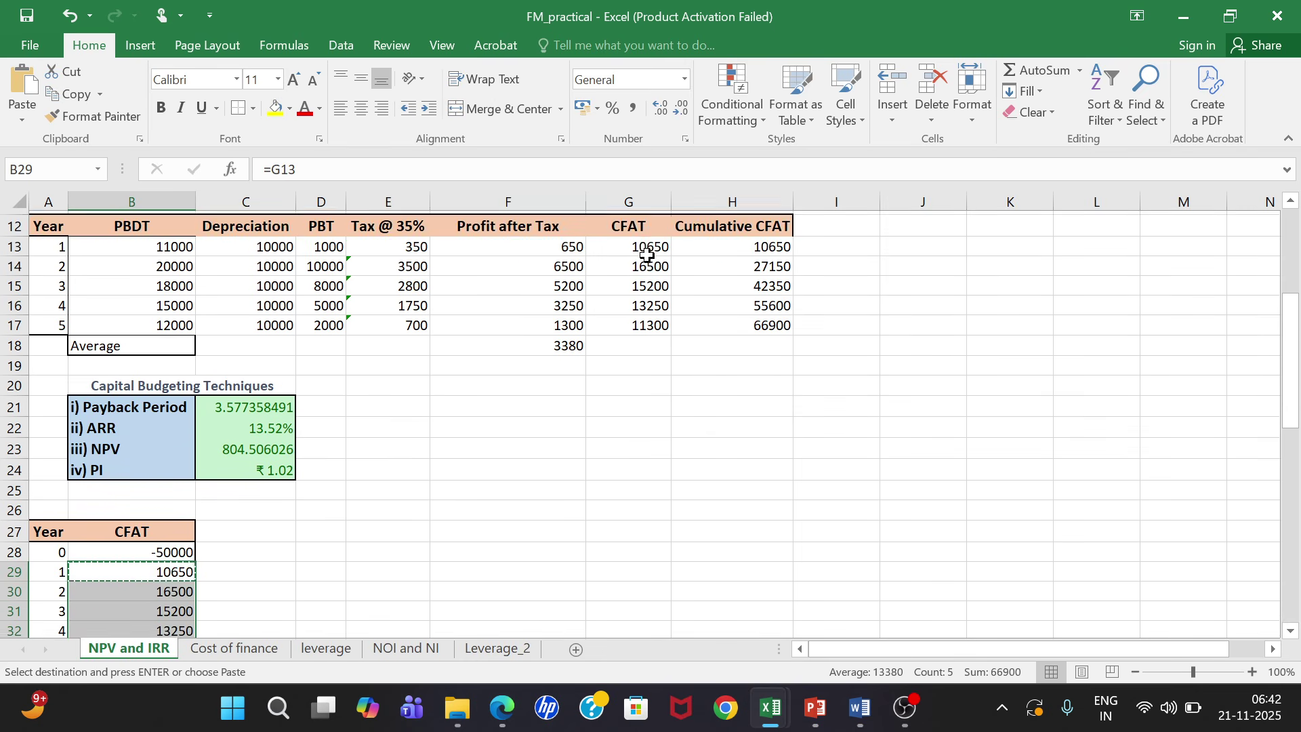
Step: Calculate the IRR in C35 with the formula =IRR(B28:B33)
{"action": "scroll", "coordinate": [465, 325], "scroll_direction": "down", "scroll_amount": 3}
{"action": "left_click", "coordinate": [273, 509]}
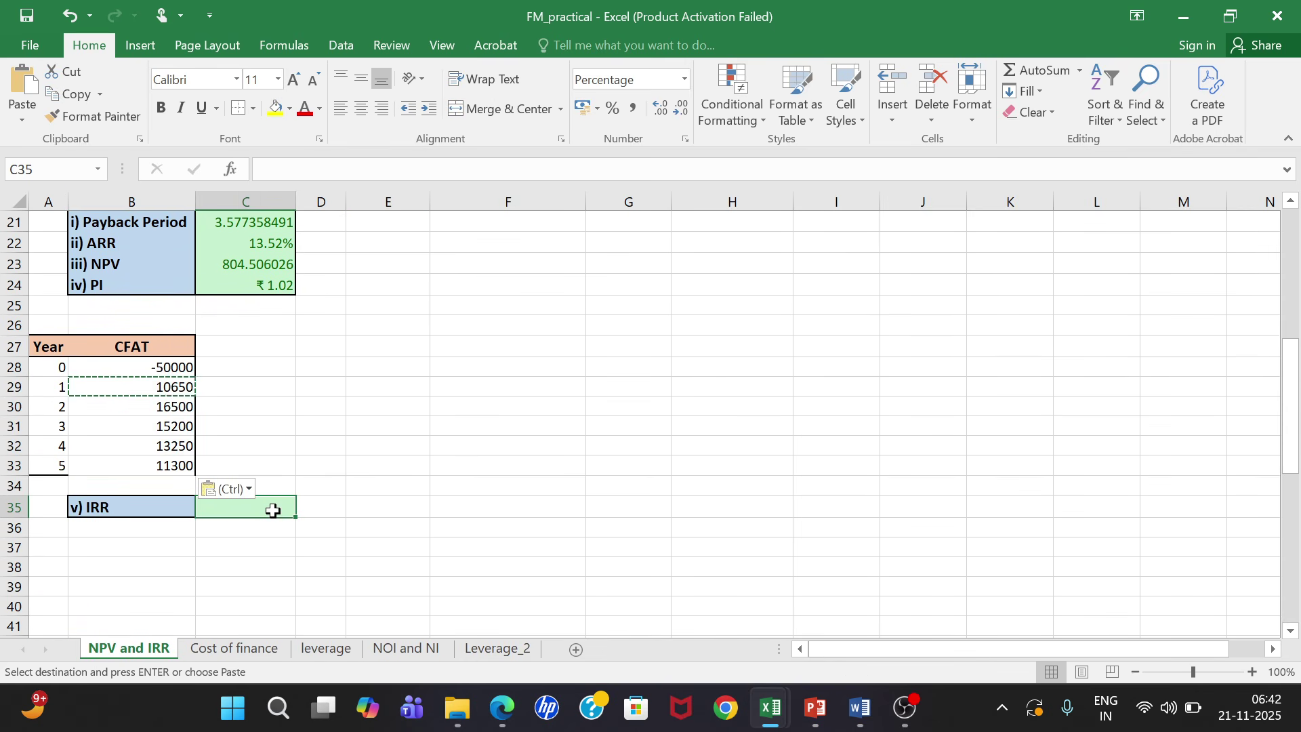
{"action": "key", "text": "Escape"}
{"action": "type", "text": "="}
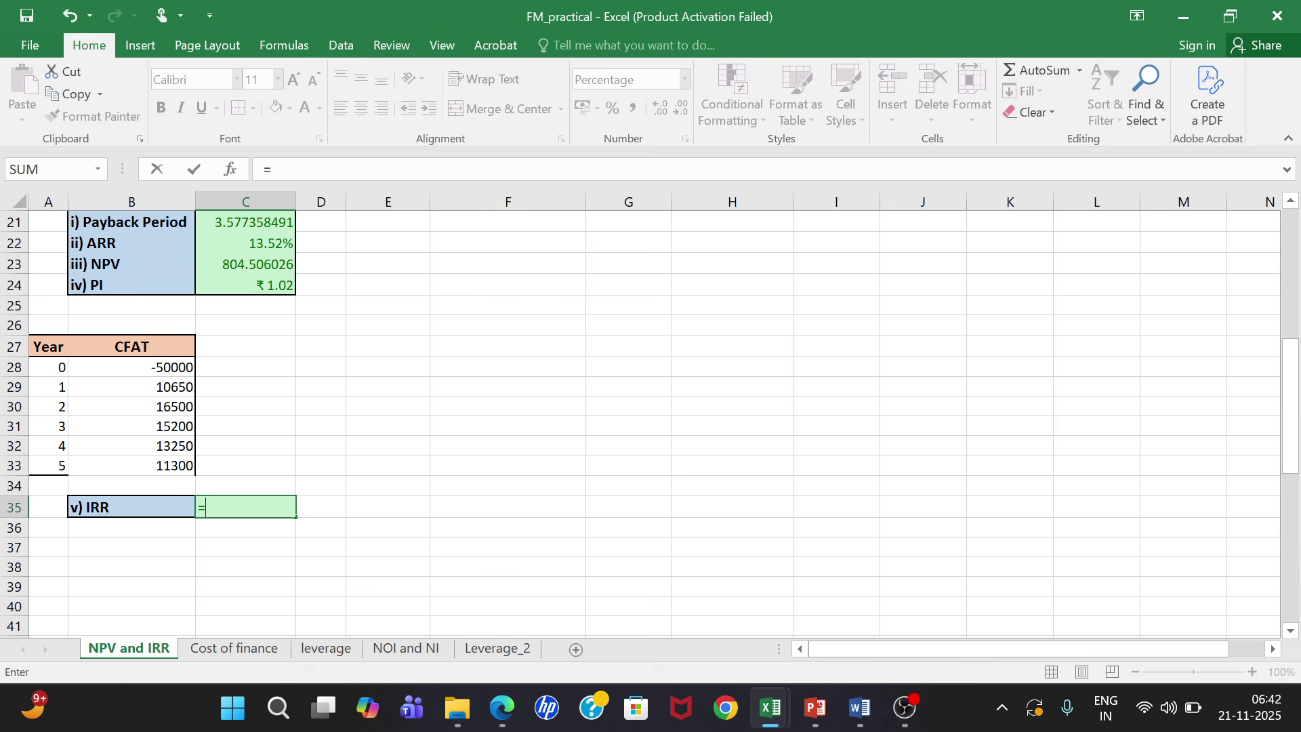
{"action": "type", "text": "irr"}
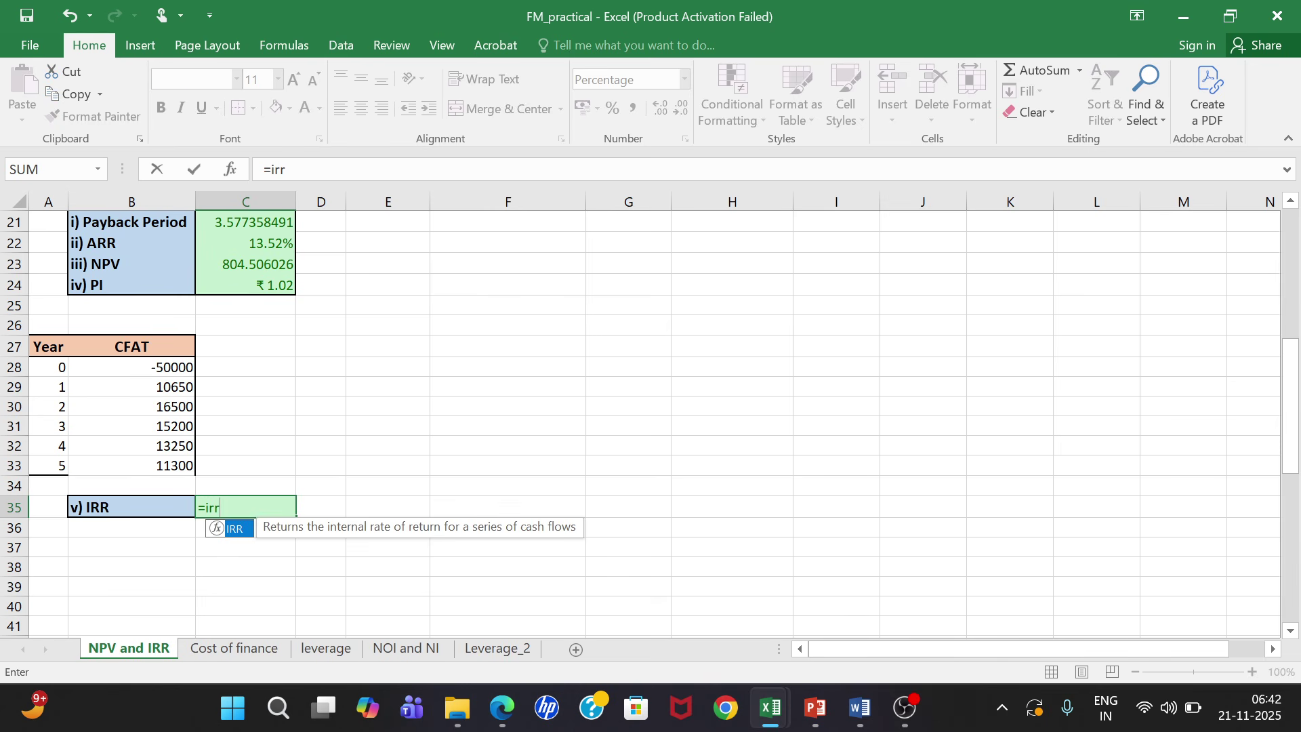
{"action": "type", "text": "("}
{"action": "left_click", "coordinate": [135, 368]}
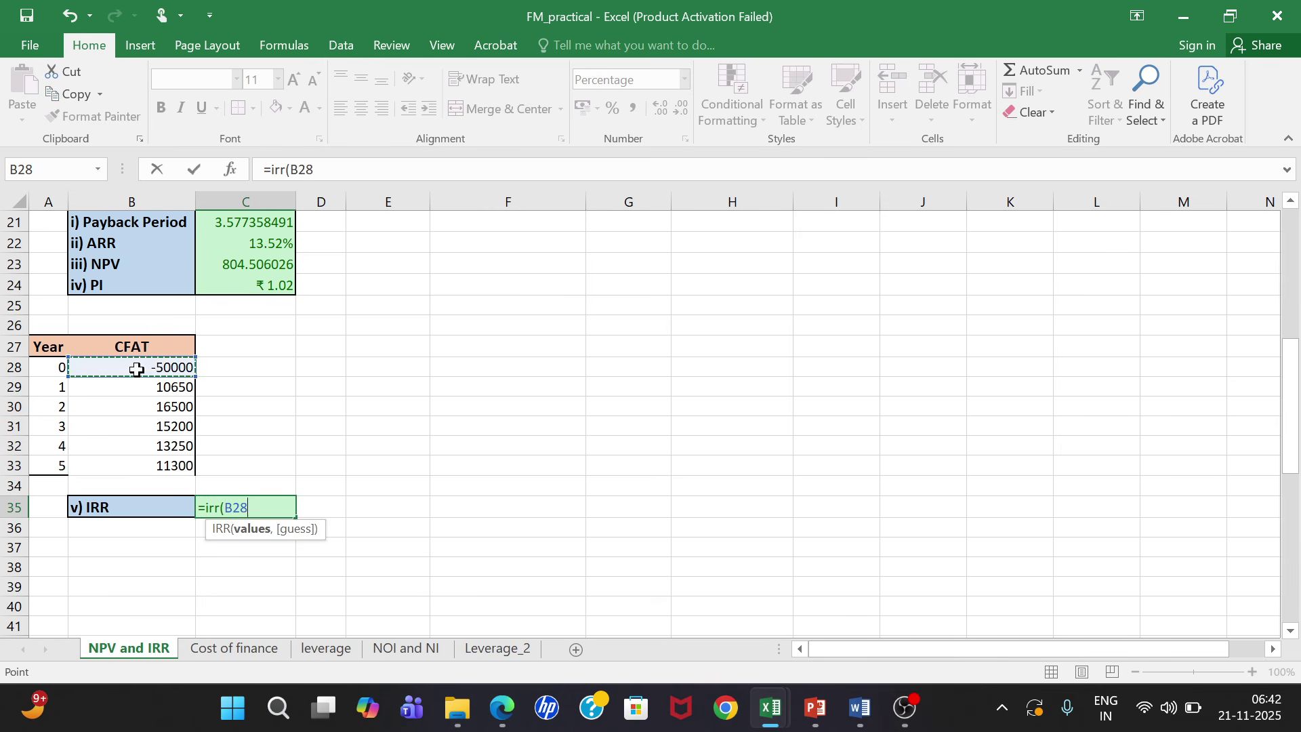
{"action": "key", "text": "shift+Down"}
{"action": "key", "text": "shift+Down"}
{"action": "key", "text": "shift+Down"}
{"action": "key", "text": "shift+Down"}
{"action": "key", "text": "shift+Down"}
{"action": "type", "text": ")"}
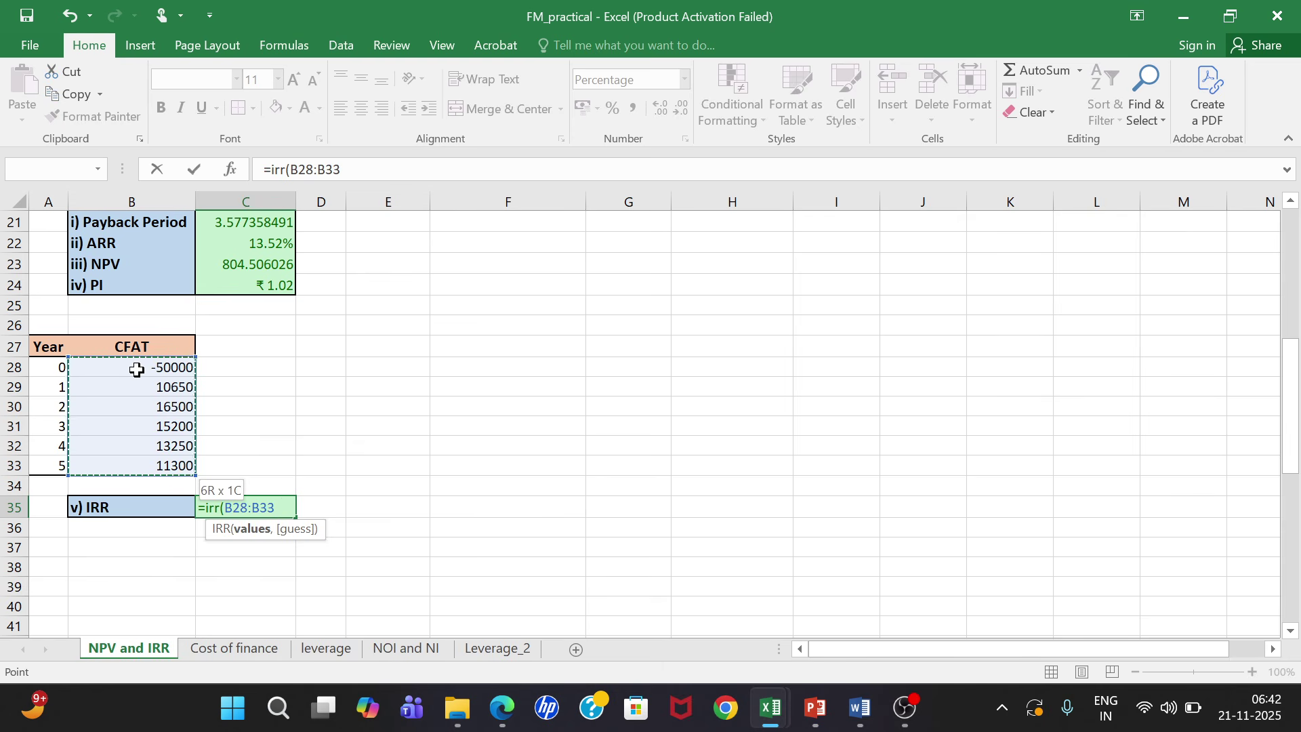
{"action": "key", "text": "Return"}
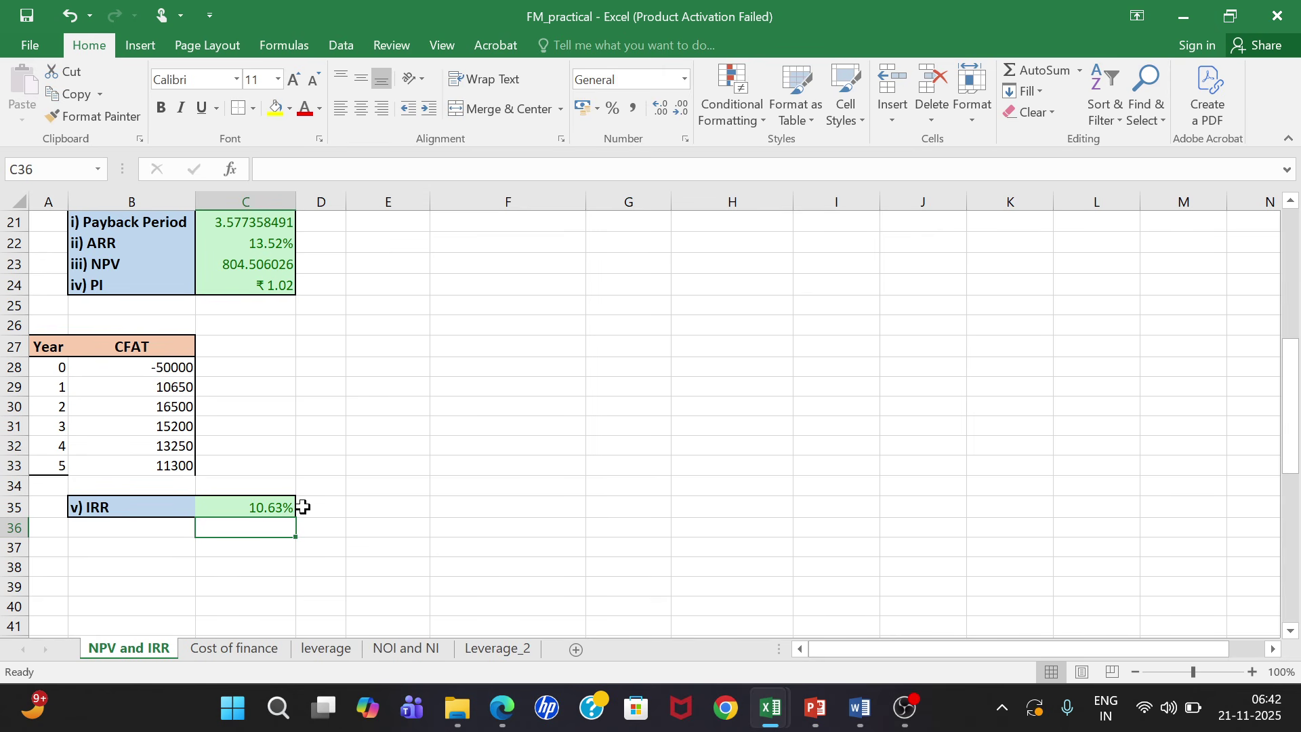
{"action": "scroll", "coordinate": [450, 345], "scroll_direction": "down", "scroll_amount": 6}
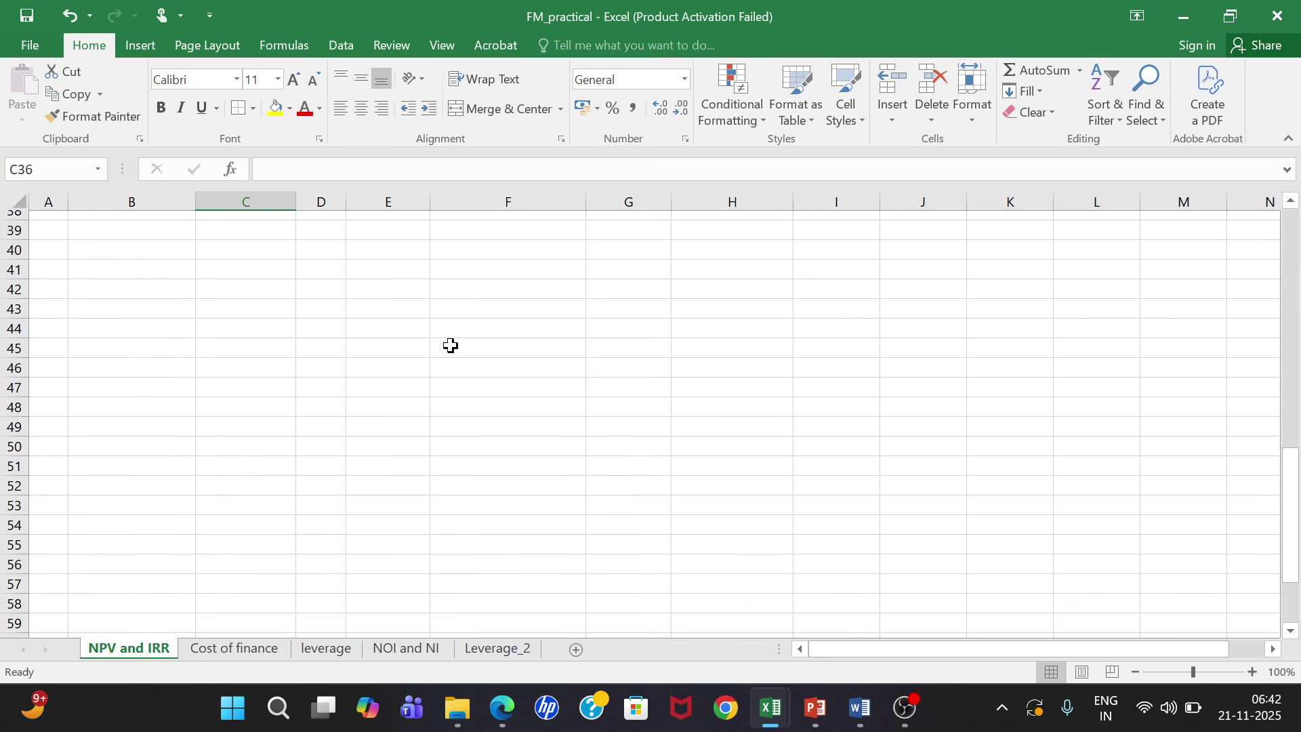
{"action": "scroll", "coordinate": [450, 345], "scroll_direction": "up", "scroll_amount": 6}
{"action": "scroll", "coordinate": [450, 345], "scroll_direction": "up", "scroll_amount": 2}
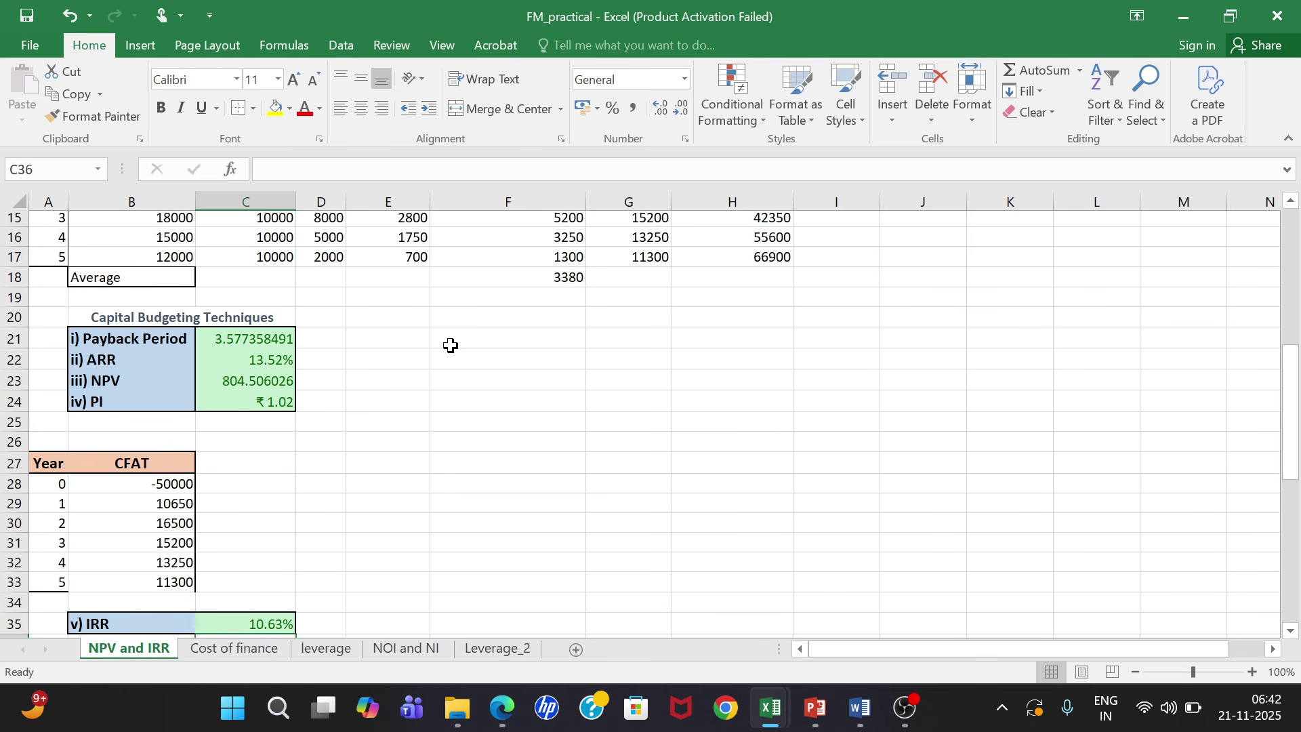
{"action": "left_click_drag", "start_coordinate": [450, 345], "coordinate": [470, 465]}
{"action": "scroll", "coordinate": [472, 463], "scroll_direction": "up", "scroll_amount": 1}
{"action": "scroll", "coordinate": [472, 463], "scroll_direction": "up", "scroll_amount": 1}
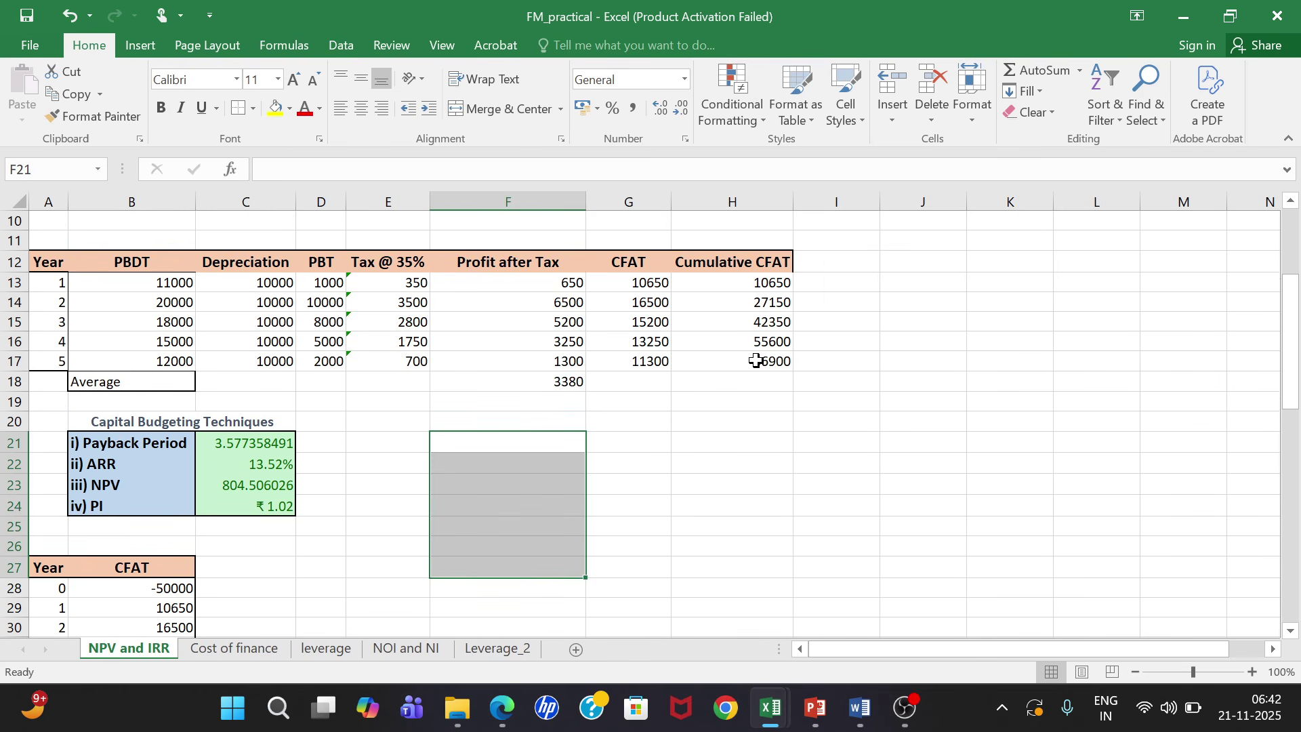
{"action": "left_click", "coordinate": [796, 441]}
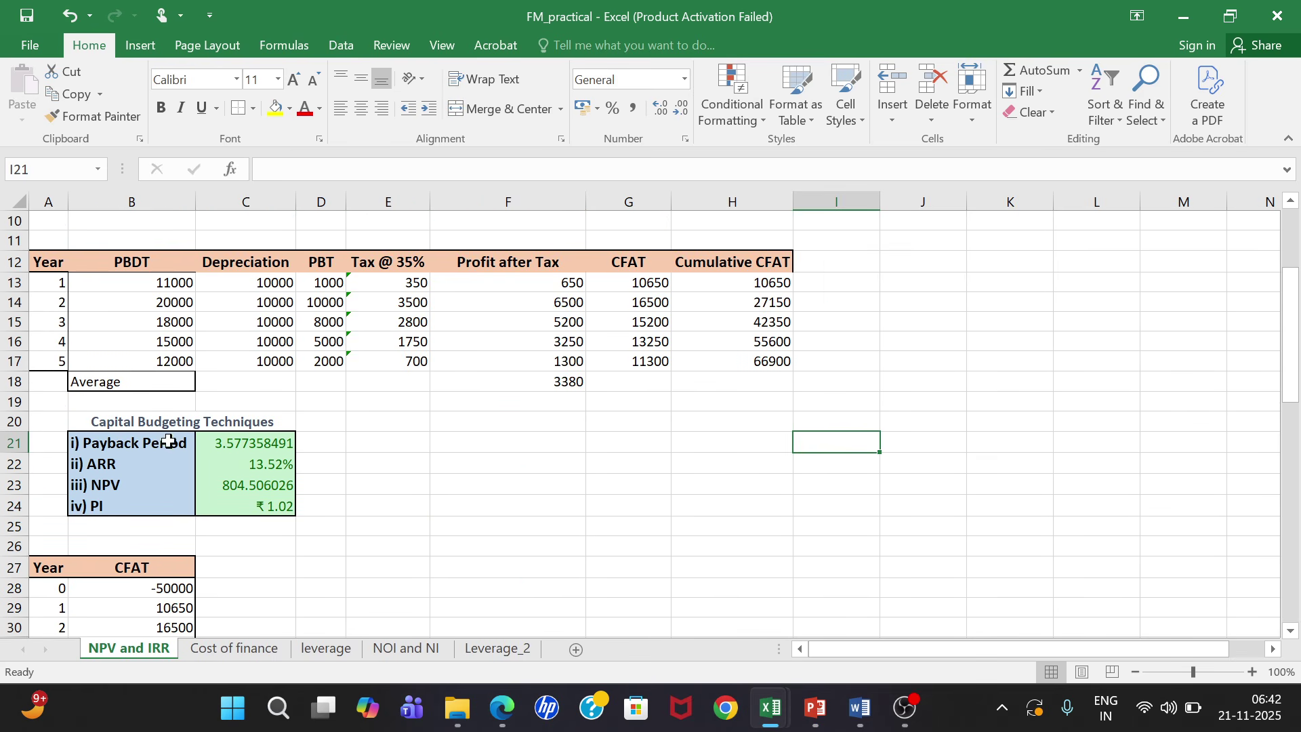
Step: Apply the Bad cell style to the Capital Budgeting Techniques heading in B20
{"action": "left_click", "coordinate": [155, 424]}
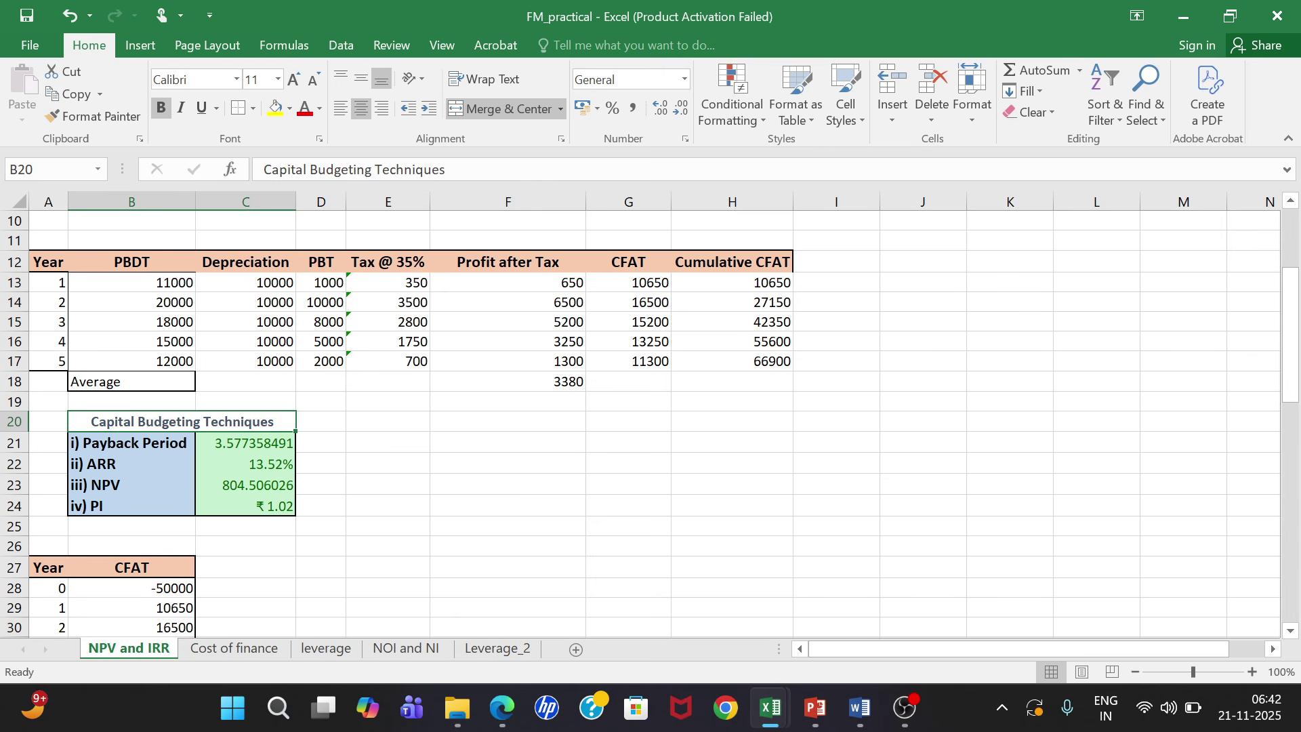
{"action": "left_click", "coordinate": [846, 109]}
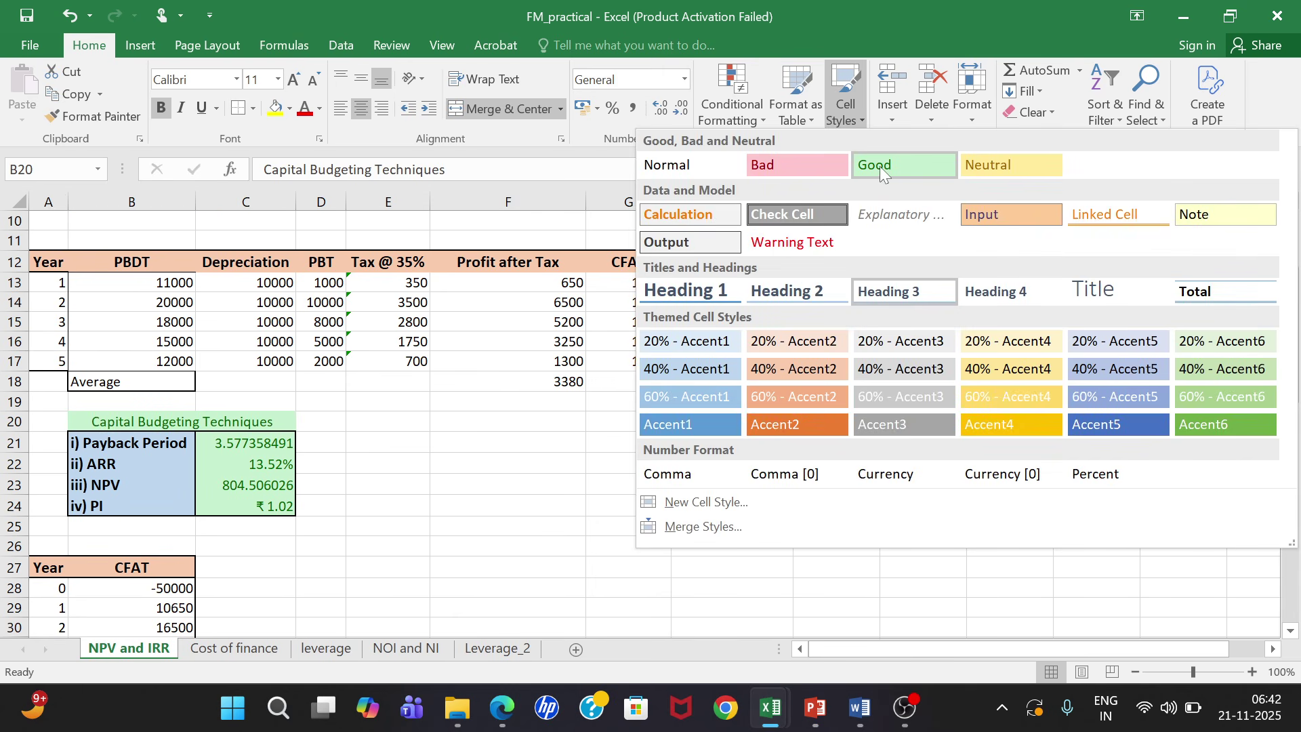
{"action": "left_click", "coordinate": [824, 165]}
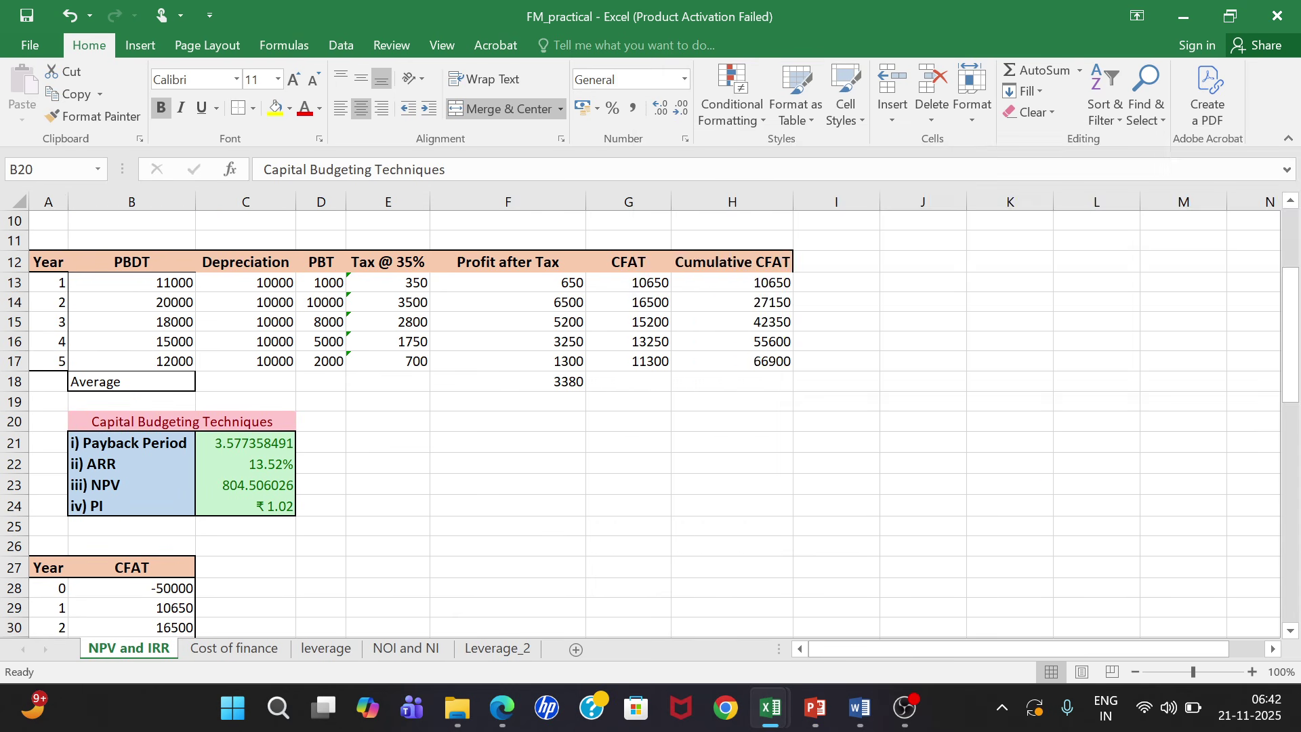
{"action": "left_click", "coordinate": [581, 437]}
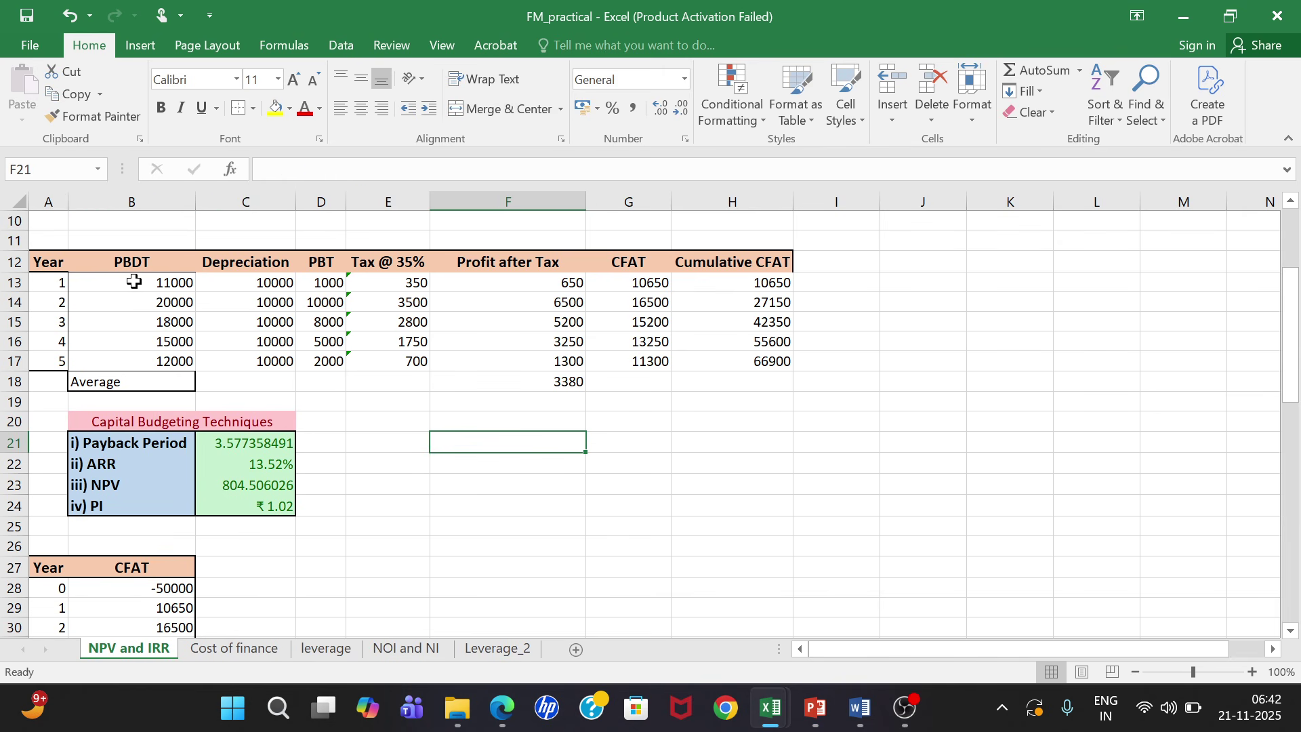
Step: Add an outside border around the yearly figures in B13:H17
{"action": "left_click_drag", "start_coordinate": [134, 281], "coordinate": [771, 360]}
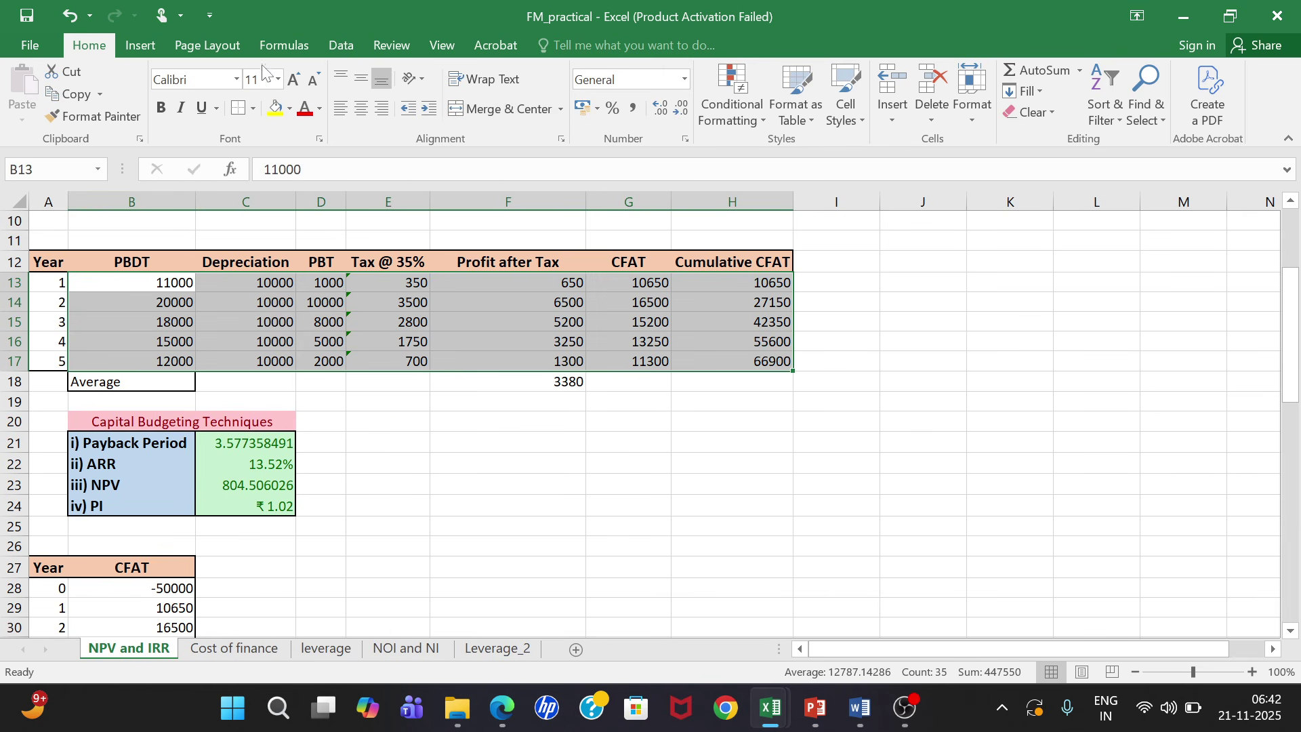
{"action": "left_click", "coordinate": [616, 459]}
{"action": "scroll", "coordinate": [616, 459], "scroll_direction": "down", "scroll_amount": 3}
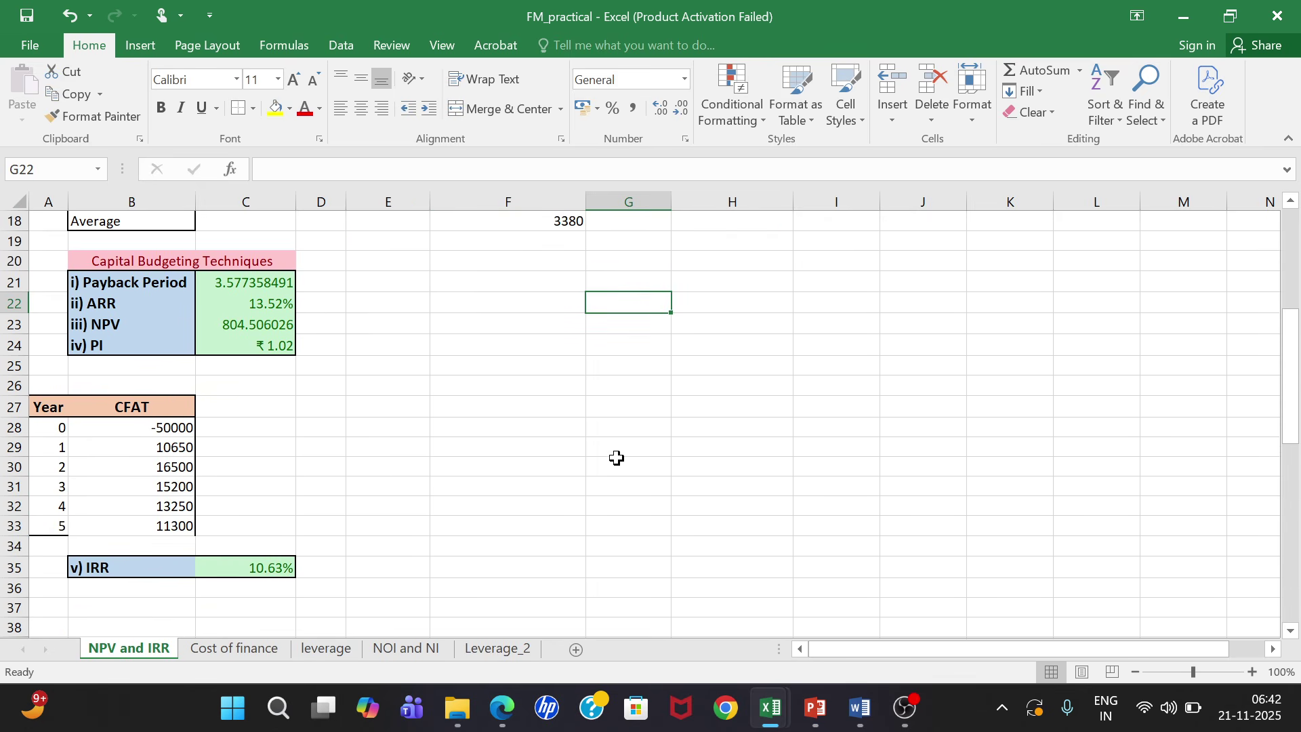
{"action": "scroll", "coordinate": [616, 459], "scroll_direction": "up", "scroll_amount": 7}
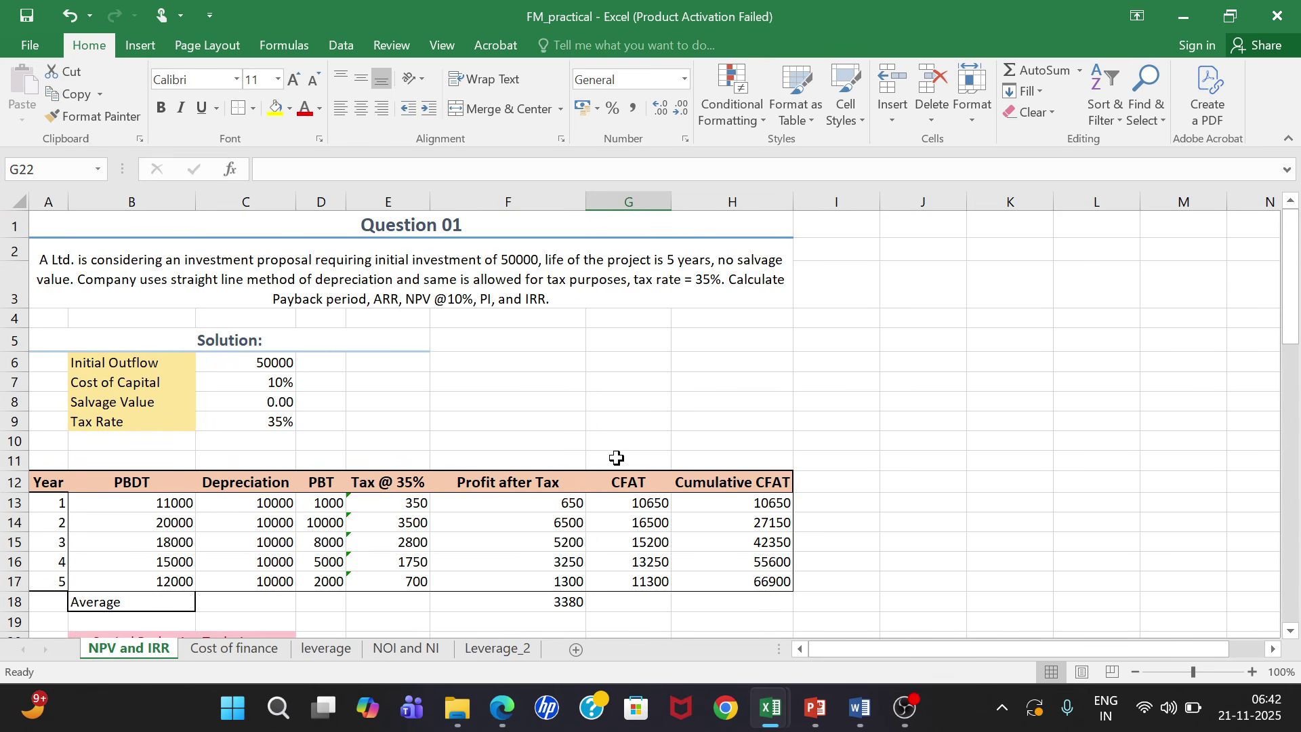